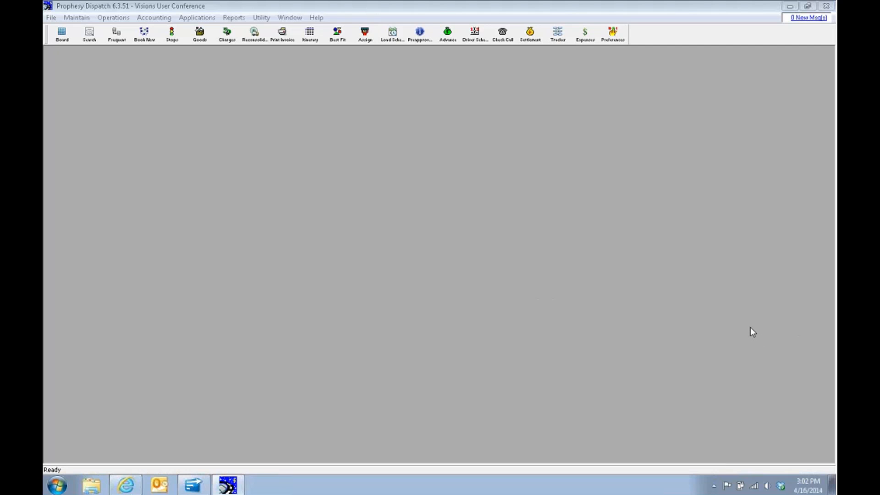
# Open Print / Post Freight Bills and select invoice 1112 for GREENSUBARU.
pyautogui.click(154, 17)
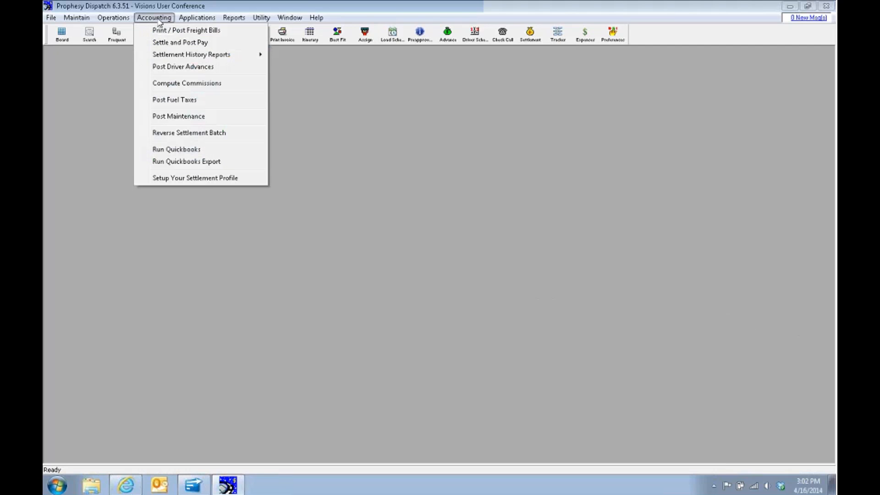
pyautogui.click(236, 35)
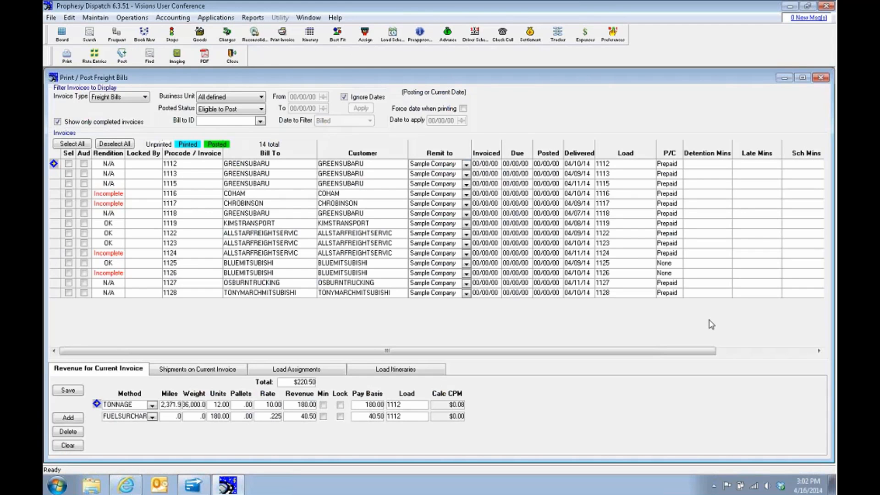
pyautogui.click(68, 164)
# Review the shipments, load assignments, load itineraries and revenue of invoice 1112.
pyautogui.click(187, 371)
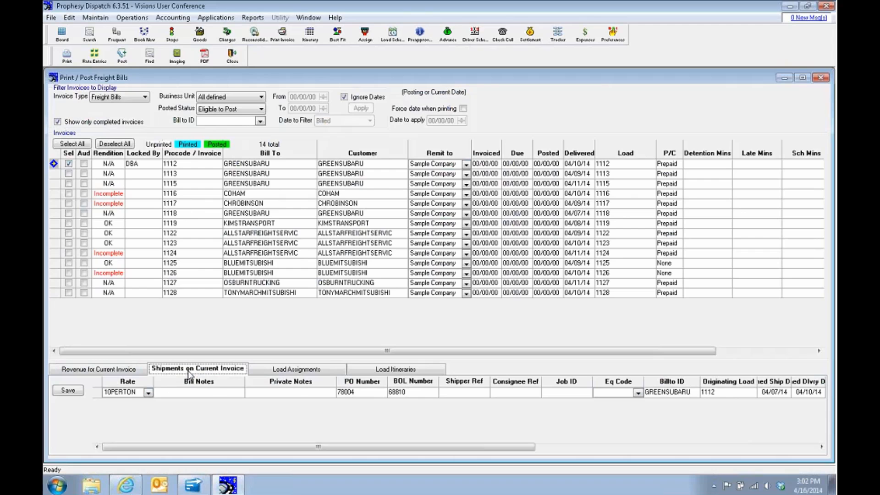
pyautogui.click(306, 372)
pyautogui.click(418, 372)
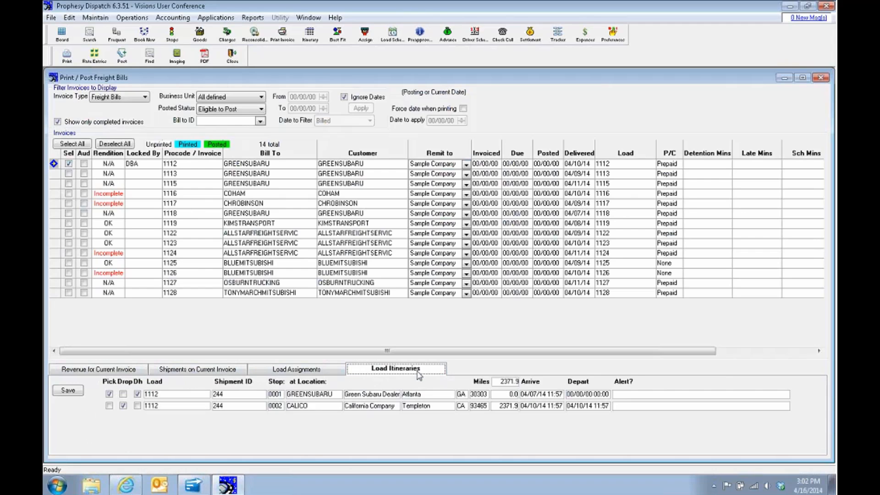
pyautogui.click(96, 373)
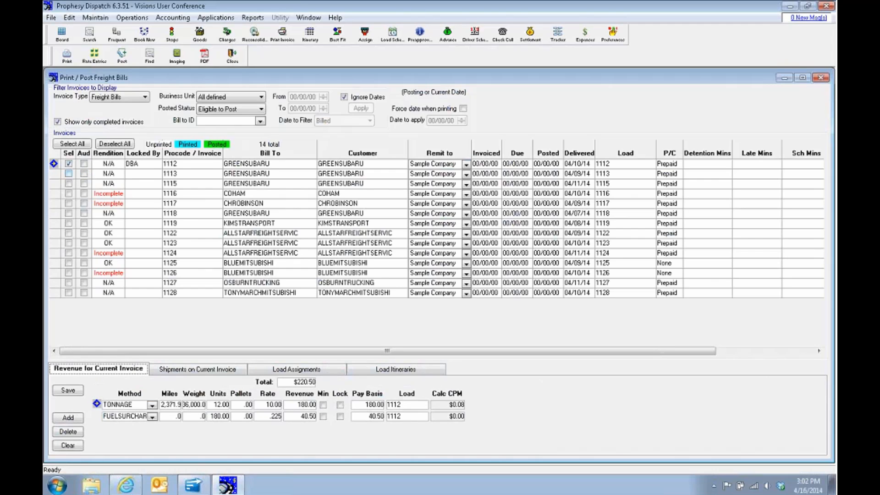
# Select invoice 1113 and set the rate of its LOADEDMILES revenue line to 2.50.
pyautogui.click(68, 174)
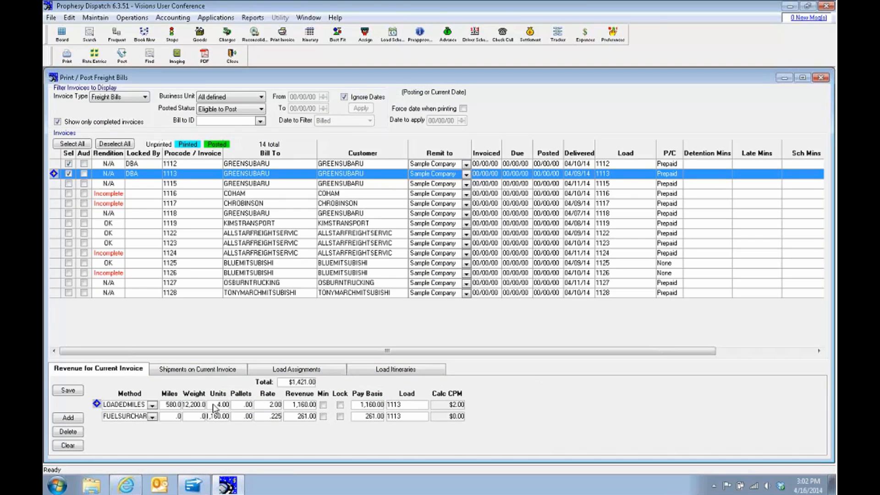
pyautogui.click(270, 405)
pyautogui.write('2.5')
# Add a DETENTION revenue line with 1.50 units to invoice 1113, save it and deselect the invoices.
pyautogui.click(67, 419)
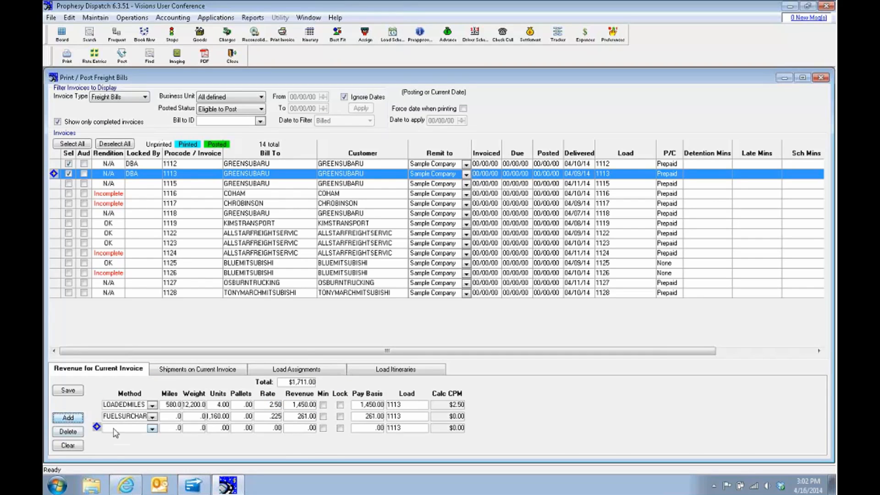
pyautogui.write('d')
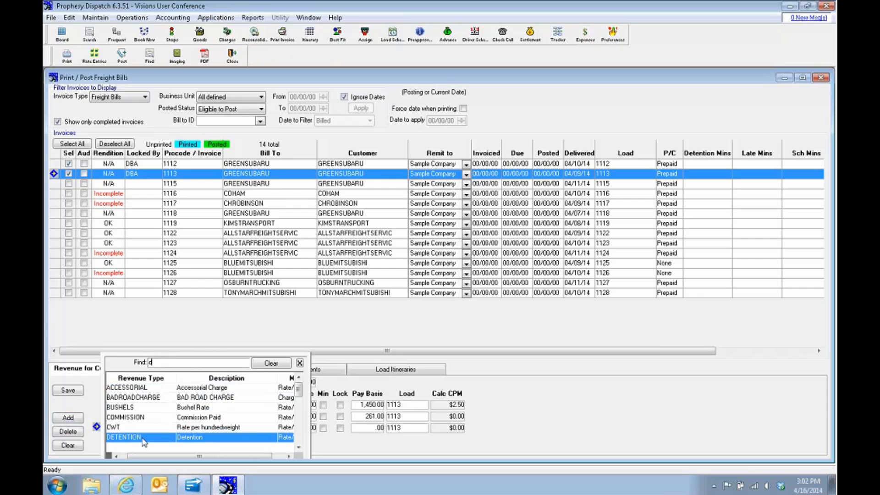
pyautogui.doubleClick(145, 438)
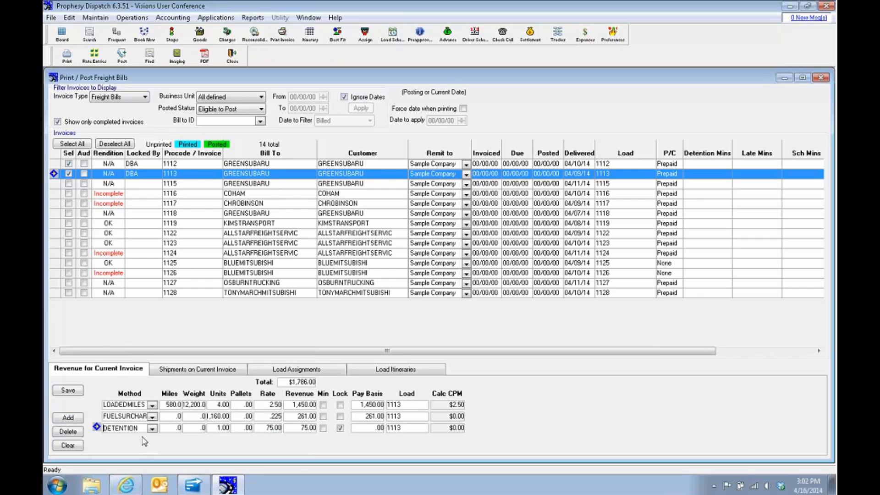
pyautogui.click(219, 428)
pyautogui.write('1.50')
pyautogui.click(72, 390)
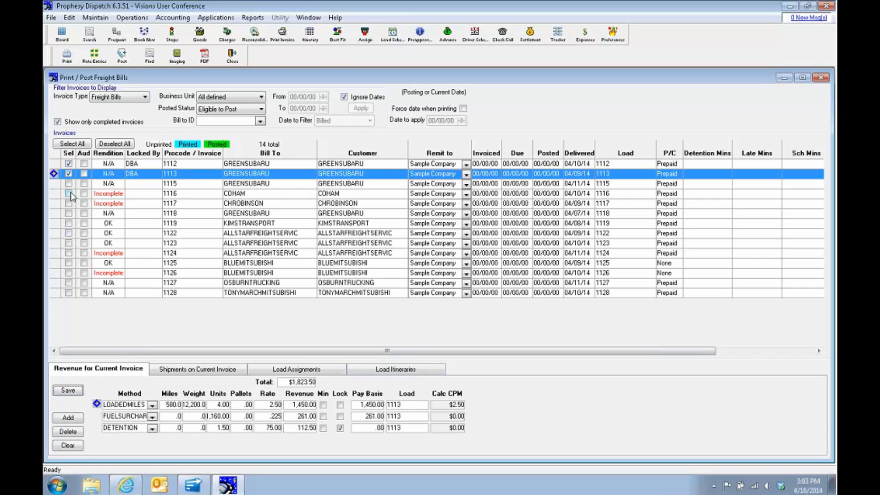
pyautogui.click(69, 175)
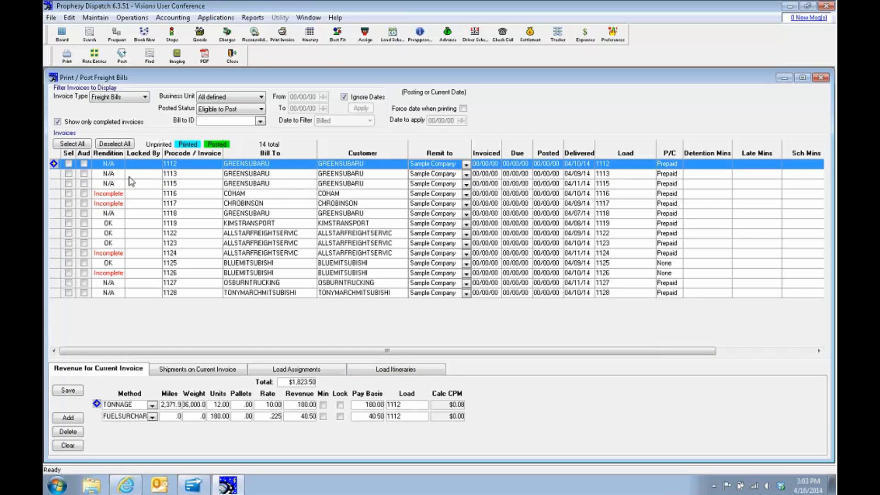
# Filter the eligible-to-post invoices by bill-to ID GREENSUBARU and clear that filter again.
pyautogui.click(260, 122)
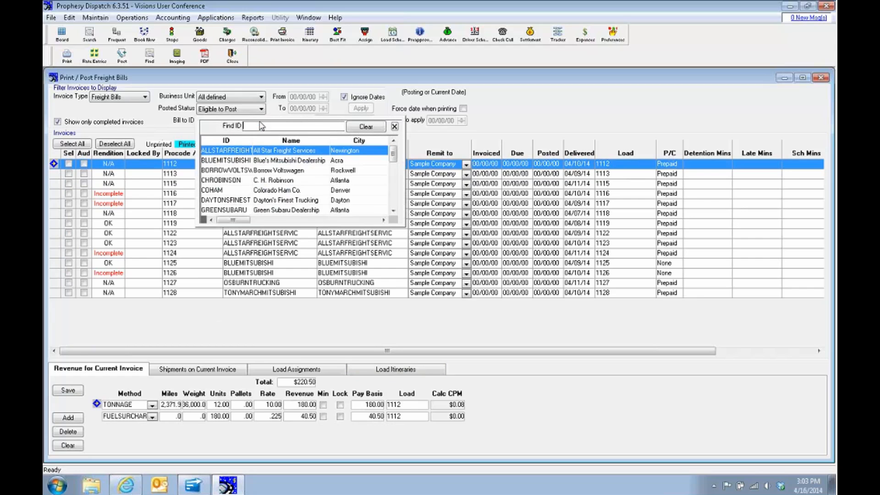
pyautogui.click(231, 210)
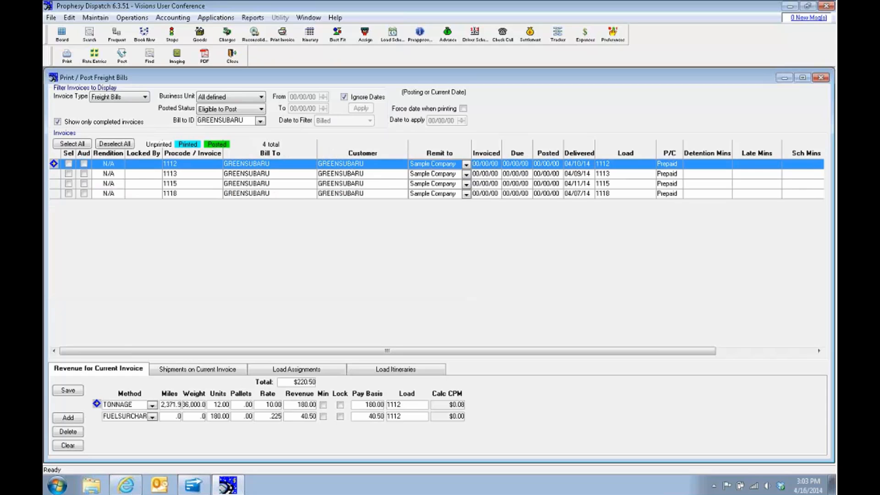
pyautogui.click(261, 110)
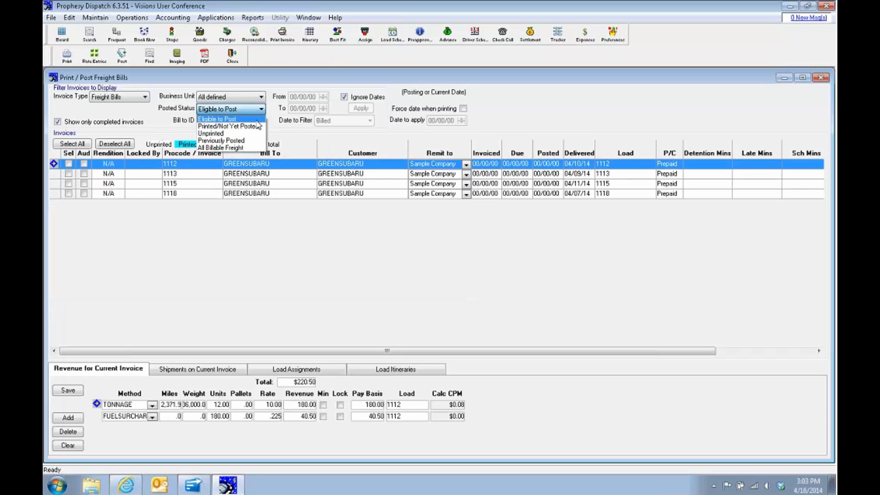
pyautogui.click(259, 120)
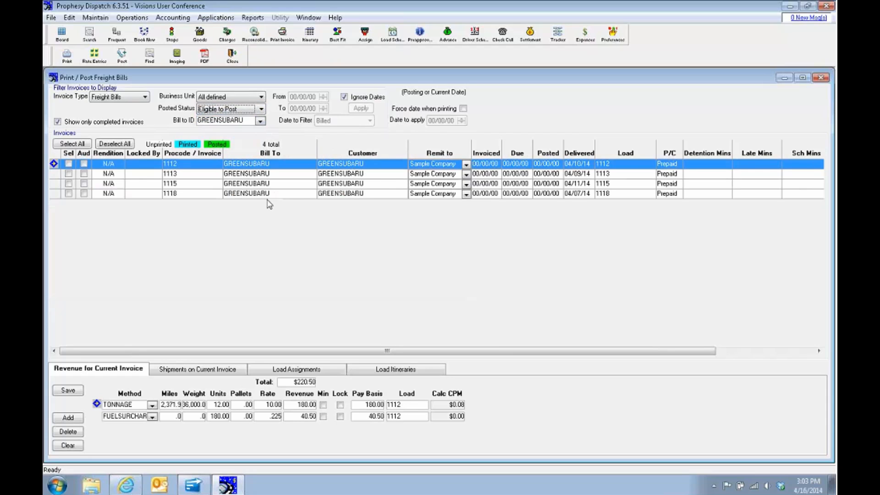
pyautogui.click(260, 120)
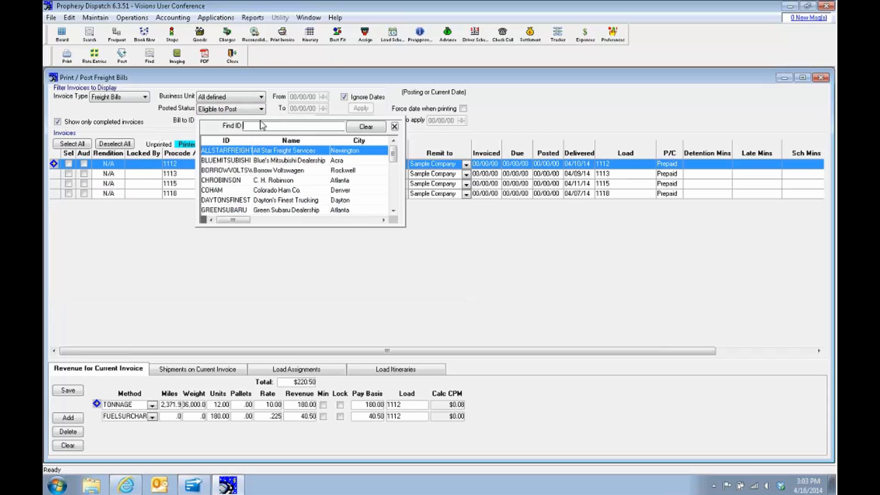
pyautogui.click(352, 130)
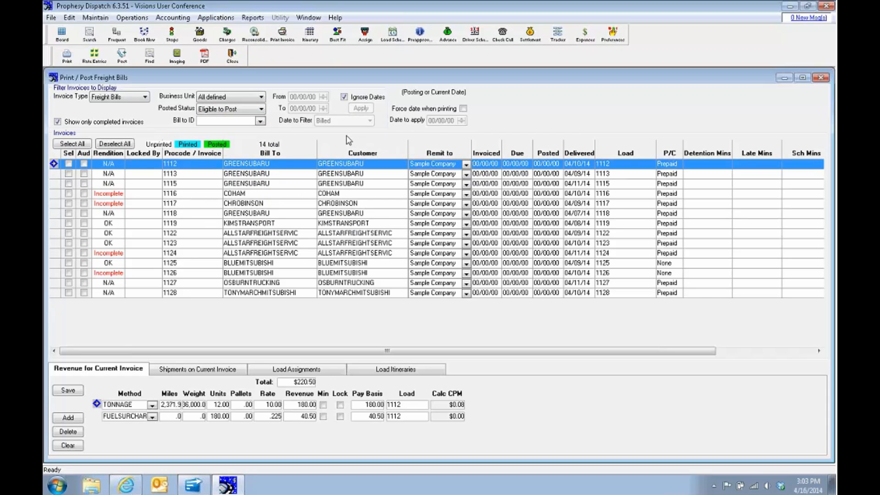
# Turn off Ignore Dates for the invoice filter, check the date filter options and keep the invoice type as Freight Bills.
pyautogui.click(344, 97)
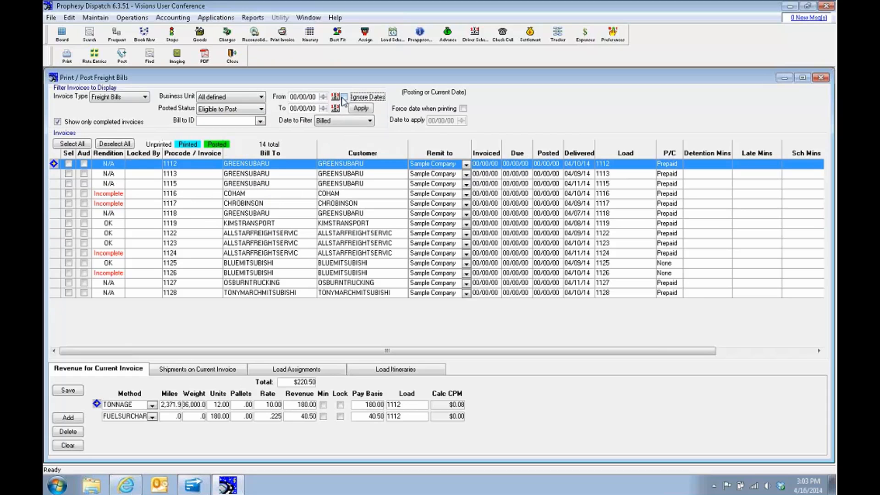
pyautogui.click(369, 121)
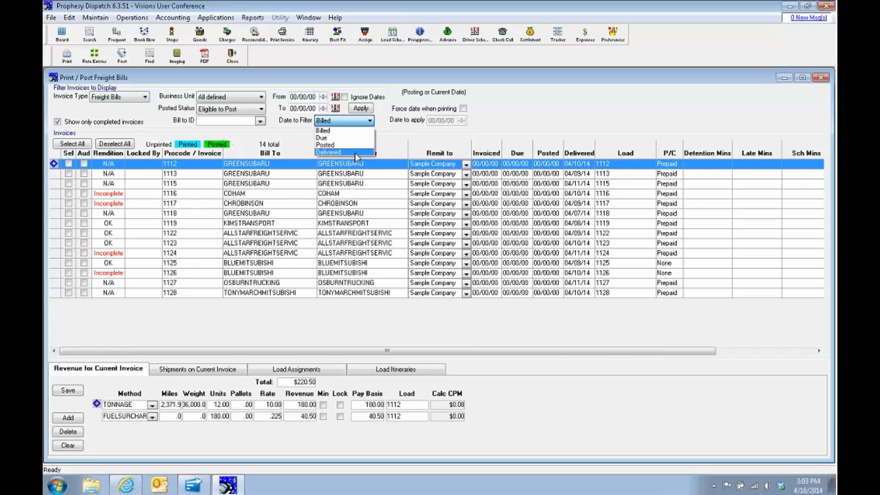
pyautogui.click(344, 100)
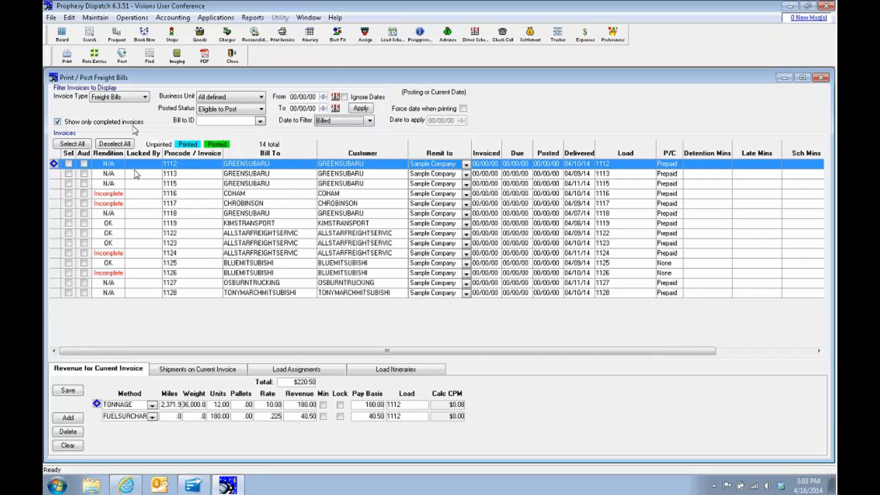
pyautogui.click(146, 98)
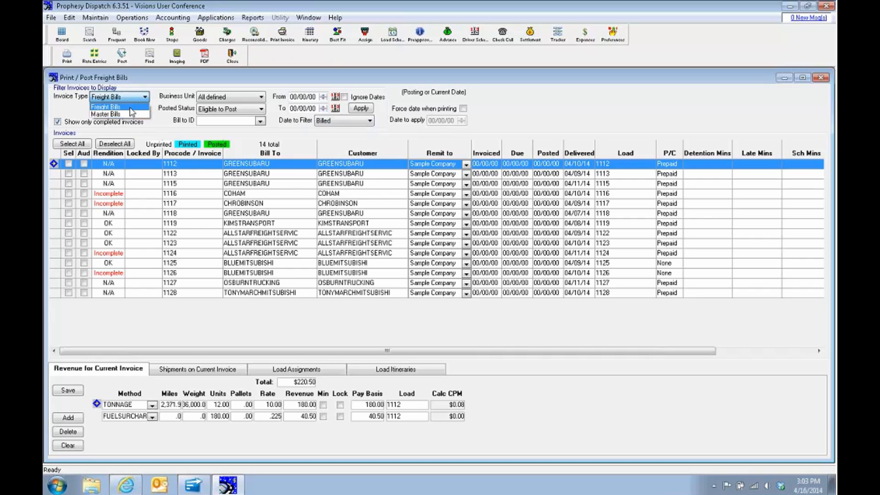
pyautogui.click(131, 109)
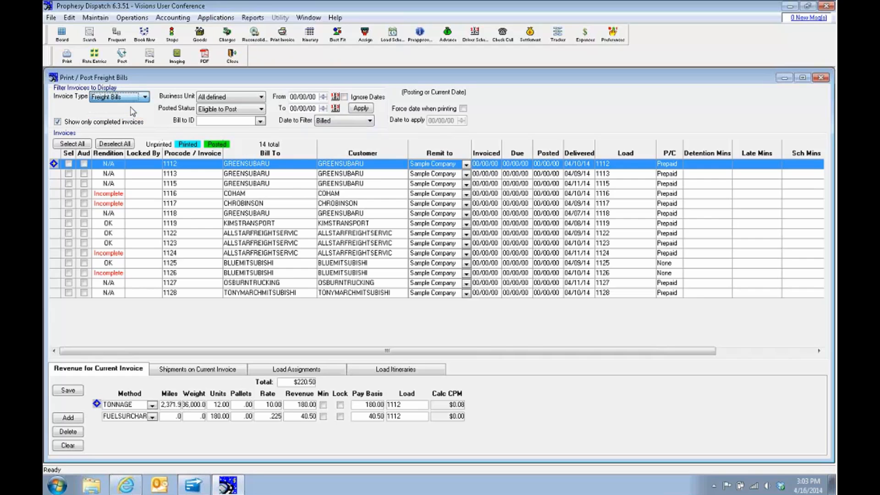
# Print the freight bill for invoice 1112, close its preview and confirm that it printed correctly.
pyautogui.click(68, 163)
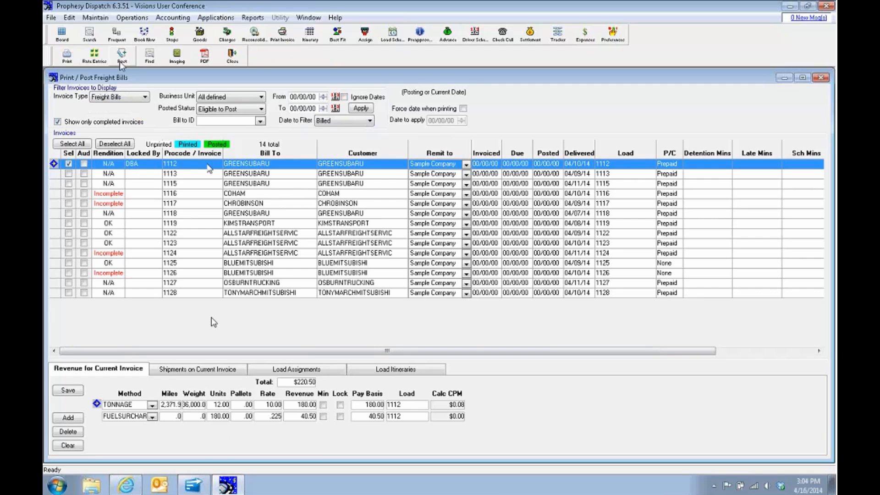
pyautogui.click(67, 57)
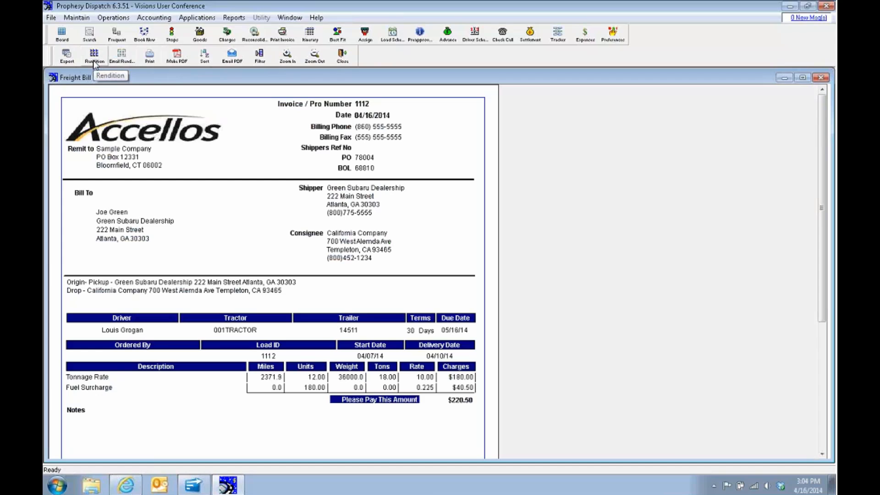
pyautogui.click(124, 62)
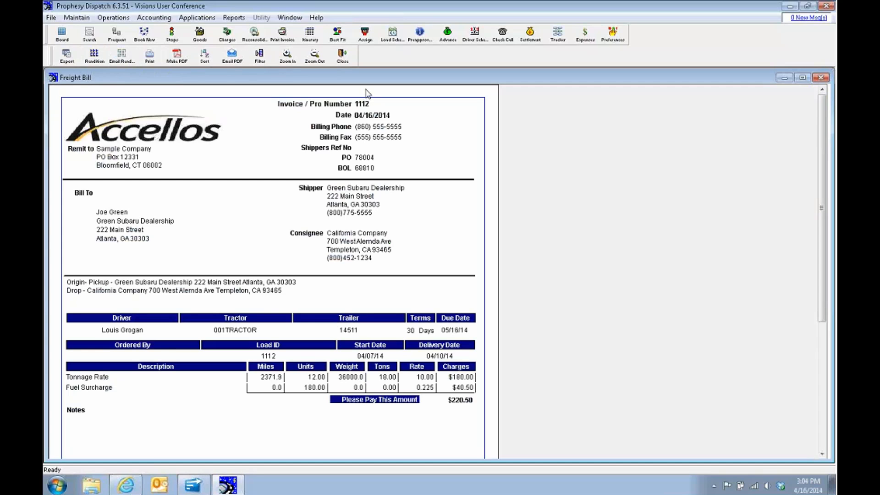
pyautogui.click(343, 58)
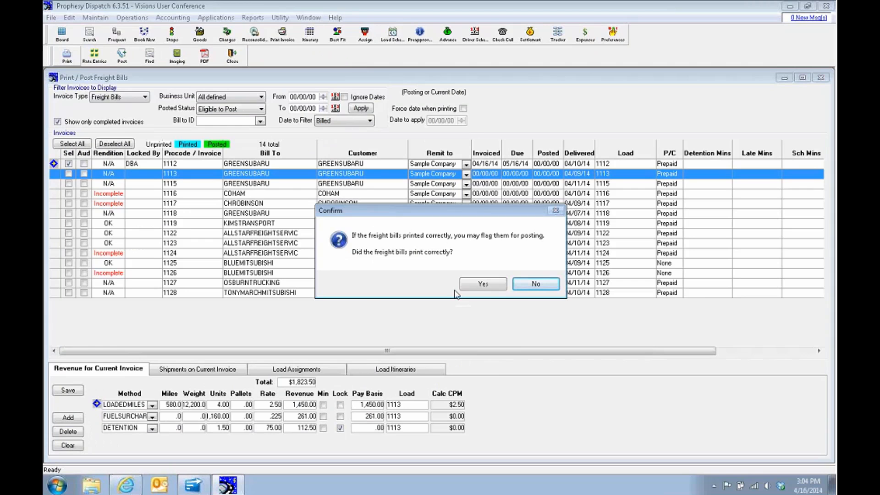
pyautogui.click(483, 285)
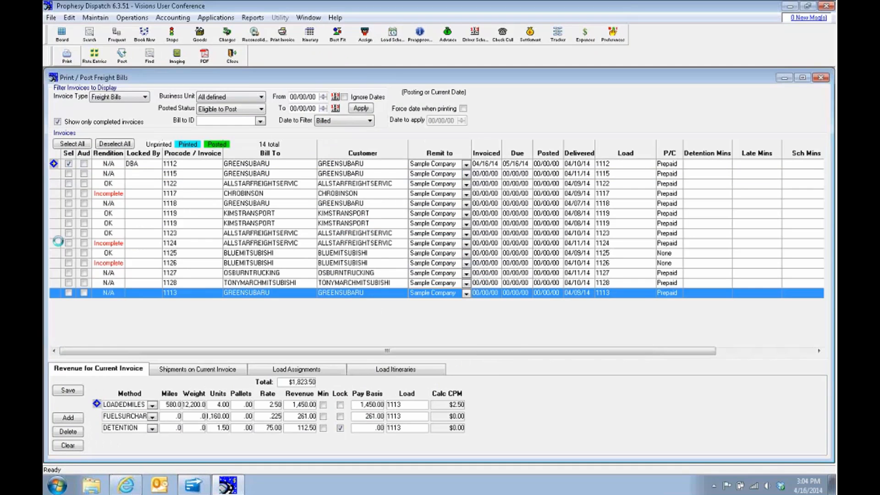
# Deselect the printed invoice 1112 in the freight bill list.
pyautogui.click(54, 174)
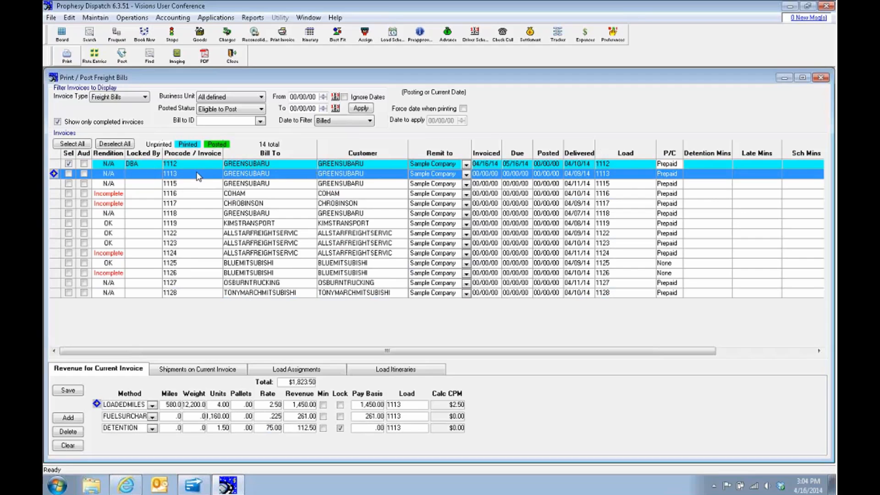
pyautogui.click(120, 61)
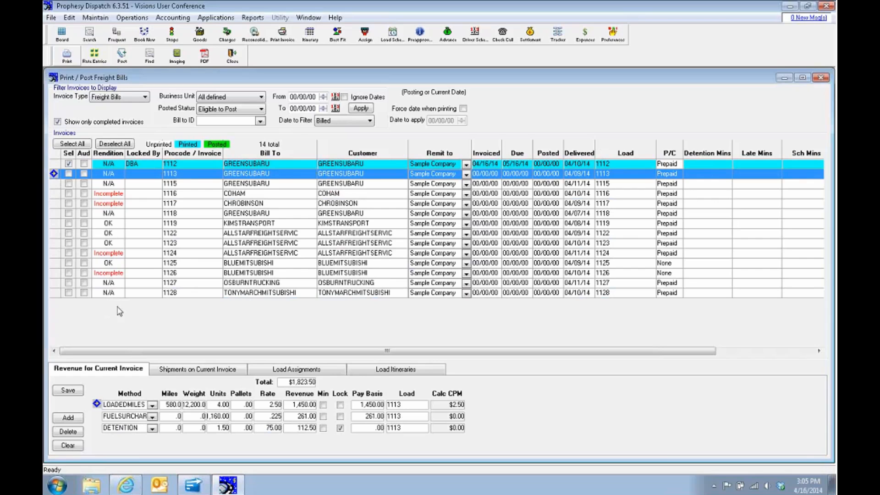
pyautogui.click(69, 164)
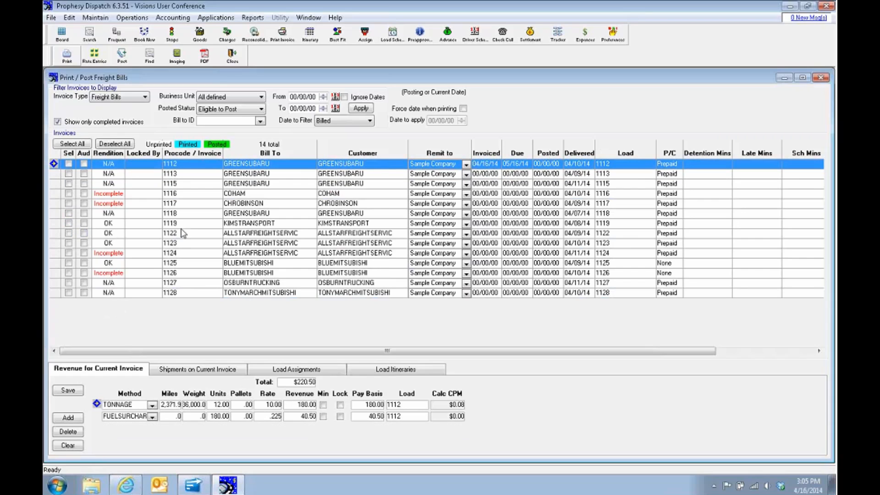
# Open document imaging for ALLSTARFREIGHTSERVIC invoice 1122.
pyautogui.click(246, 234)
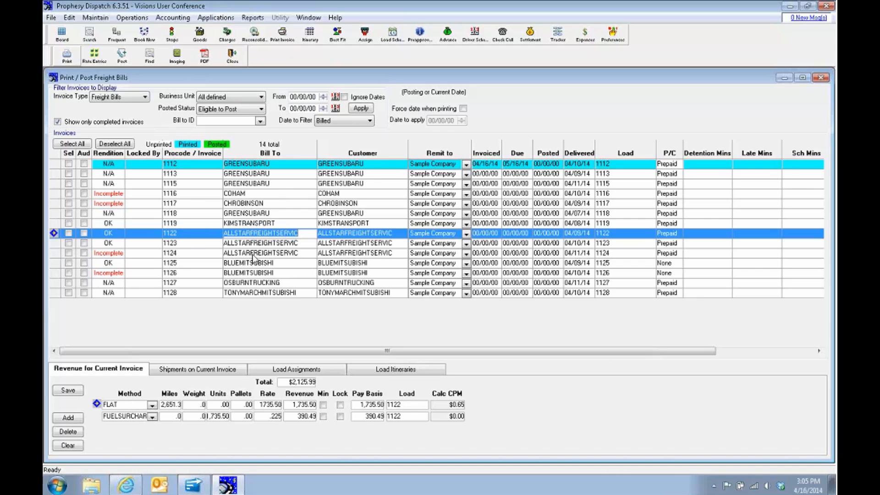
pyautogui.click(177, 55)
pyautogui.click(186, 62)
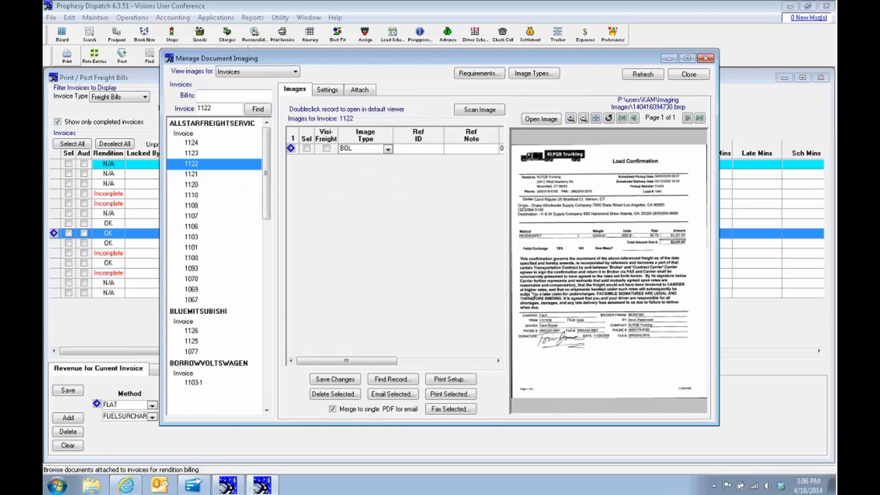
# Attach the file 140416093314.TIF to invoice 1122 with image type Load Confirmation and return to the invoice's image list.
pyautogui.click(361, 90)
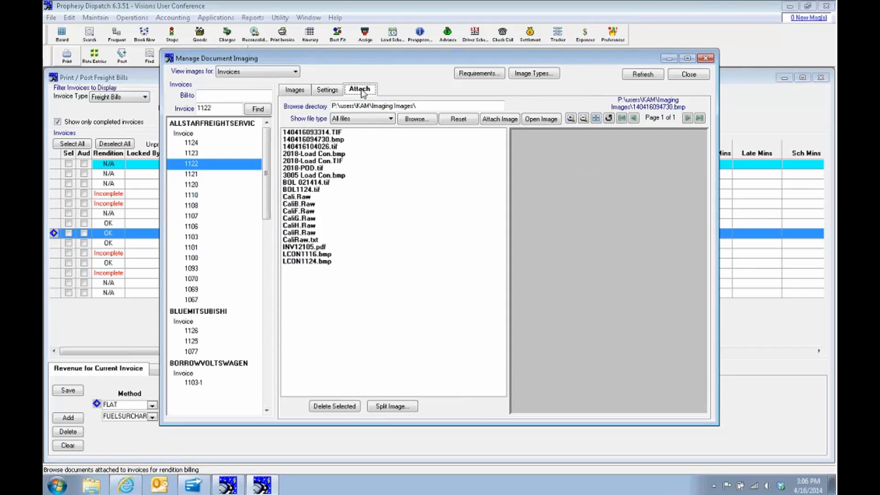
pyautogui.click(311, 132)
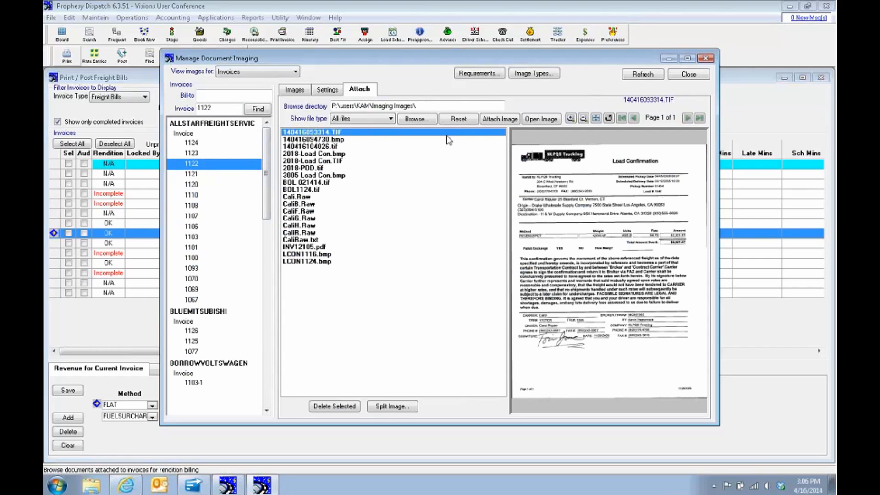
pyautogui.click(509, 121)
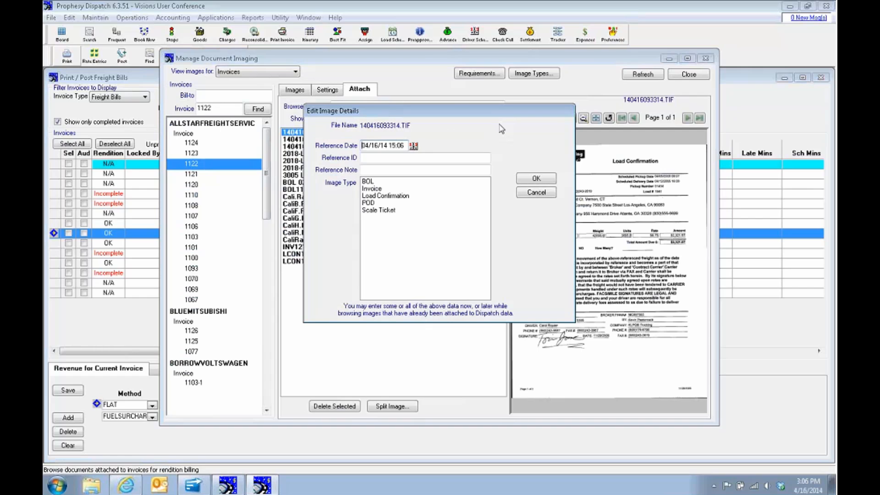
pyautogui.click(391, 195)
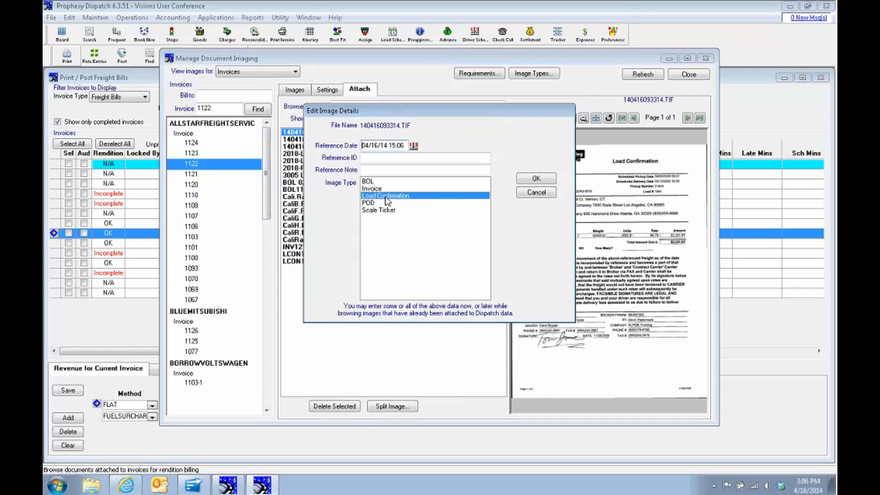
pyautogui.click(548, 184)
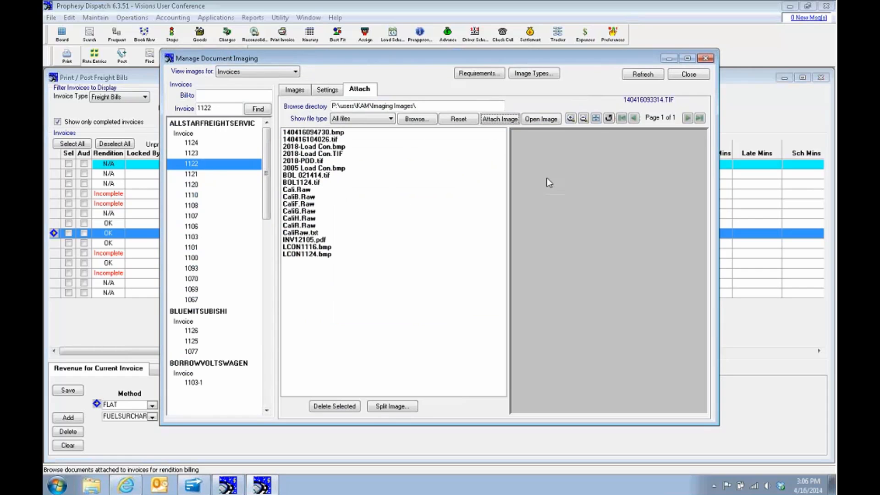
pyautogui.click(299, 92)
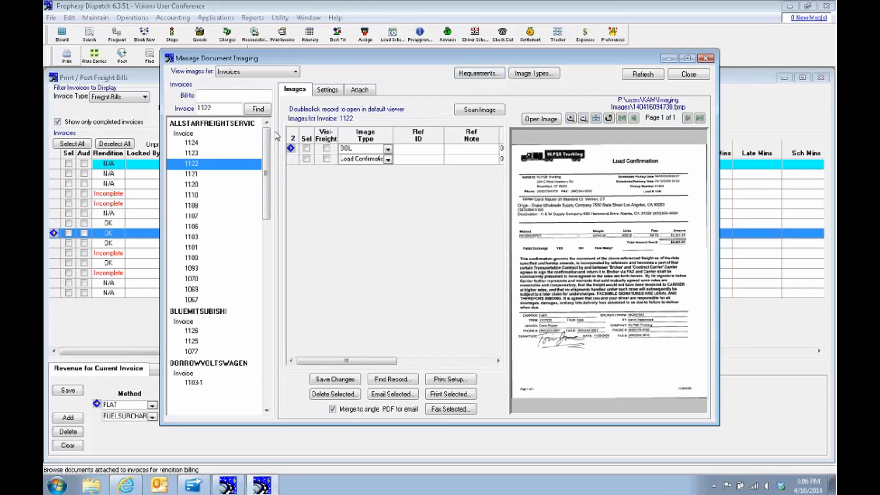
# Review the rendition billing requirements for ALLSTARFREIGHTSERVIC and close document imaging.
pyautogui.click(480, 74)
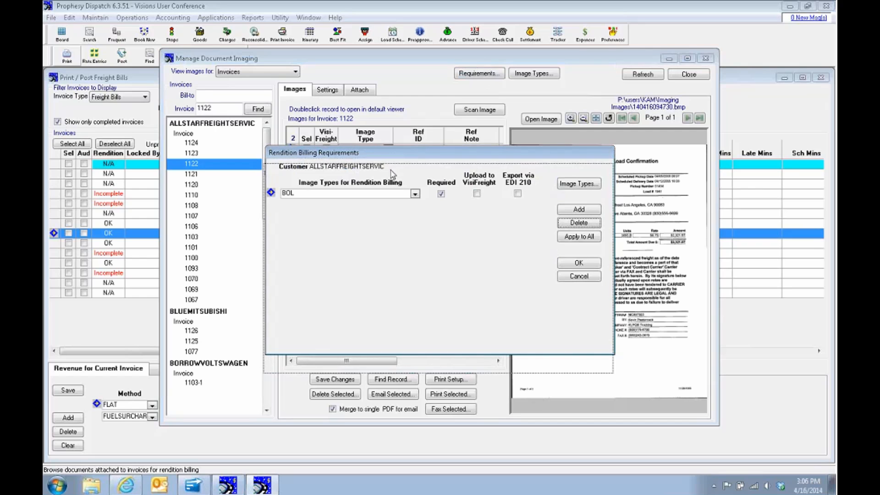
pyautogui.moveTo(393, 158); pyautogui.dragTo(390, 188)
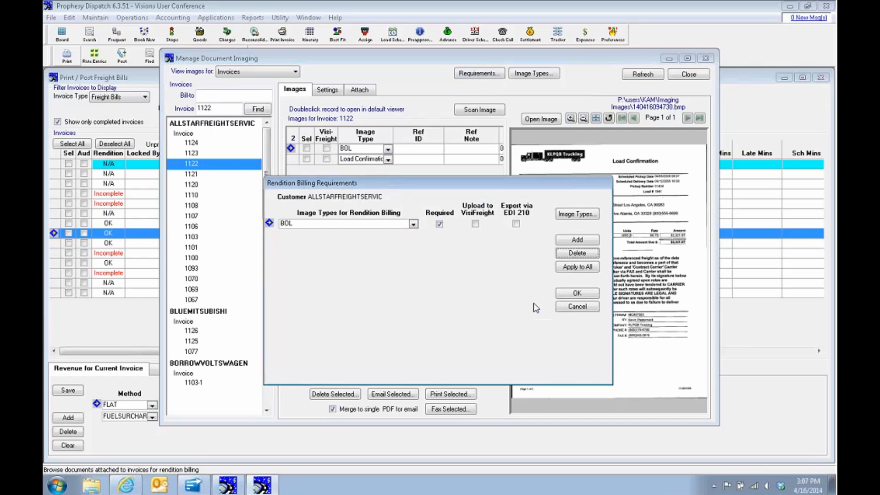
pyautogui.click(588, 297)
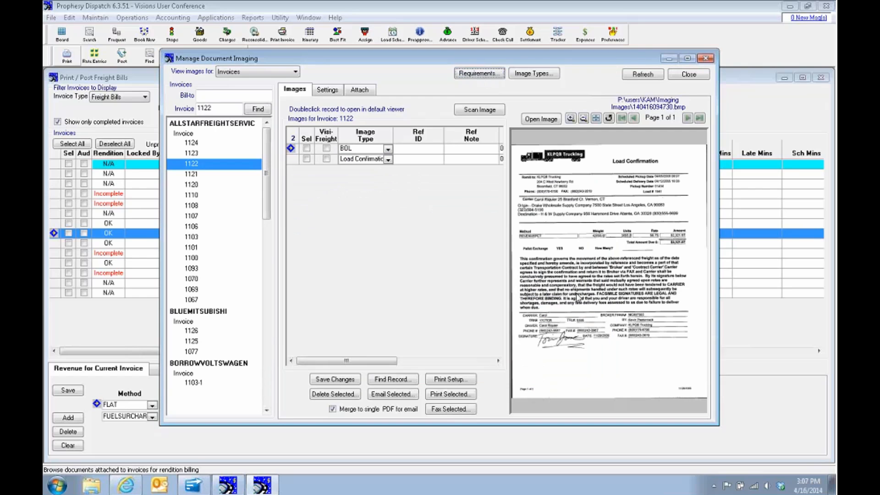
pyautogui.click(693, 78)
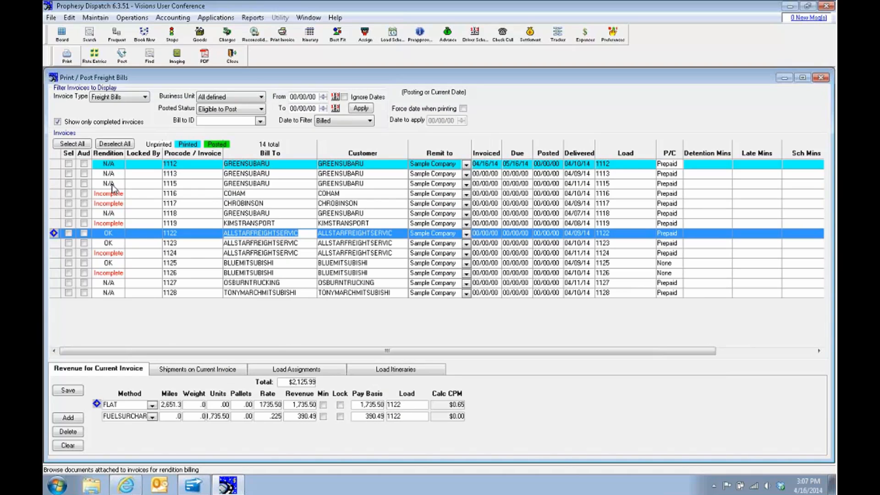
# Select invoices 1122 and 1123 in the freight bill list and check the revenue lines of each.
pyautogui.click(68, 233)
pyautogui.click(68, 243)
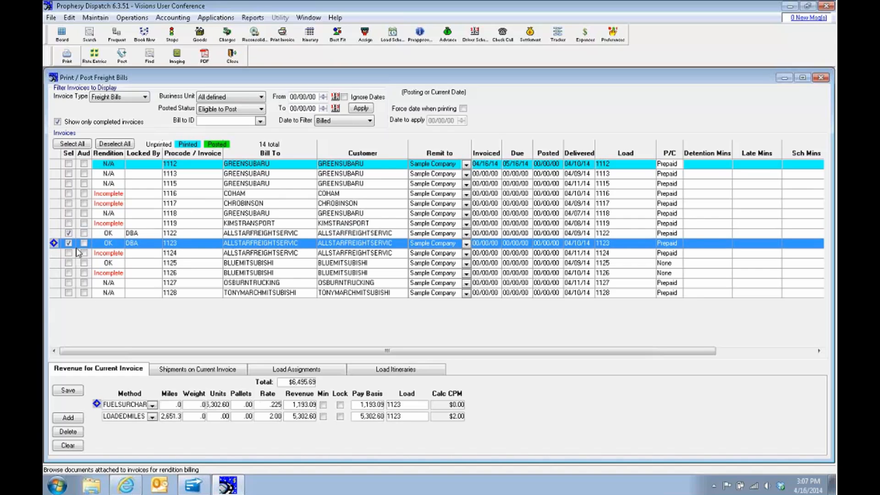
pyautogui.click(59, 234)
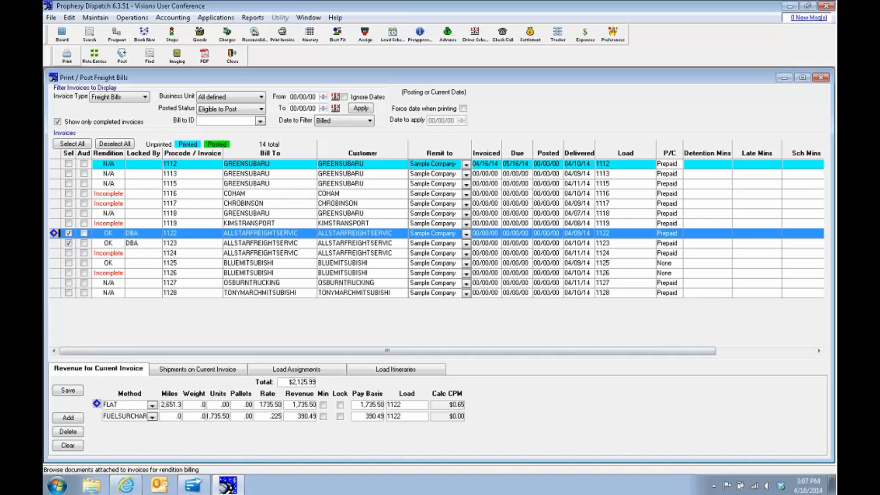
pyautogui.click(54, 244)
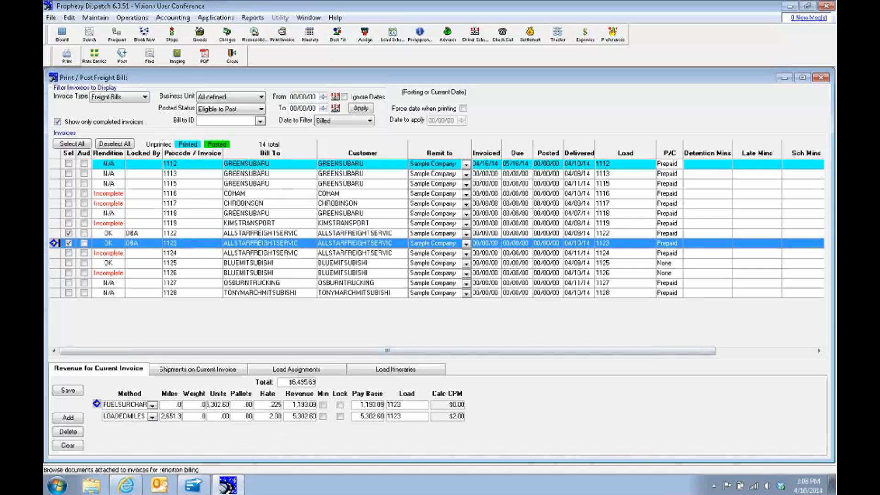
# Print the freight bills for the selected invoices and email their renditions to the ALLSTARFREIGHTSERVIC accounting contact, allowing Outlook to send.
pyautogui.click(68, 57)
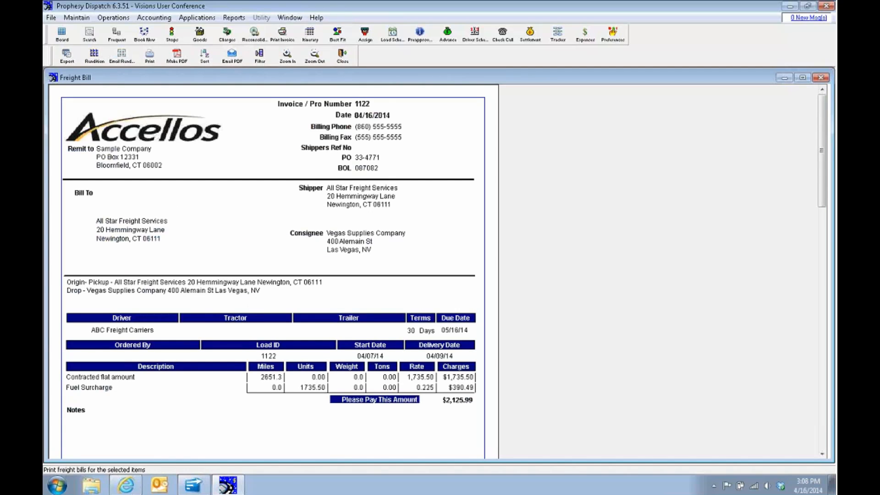
pyautogui.click(125, 60)
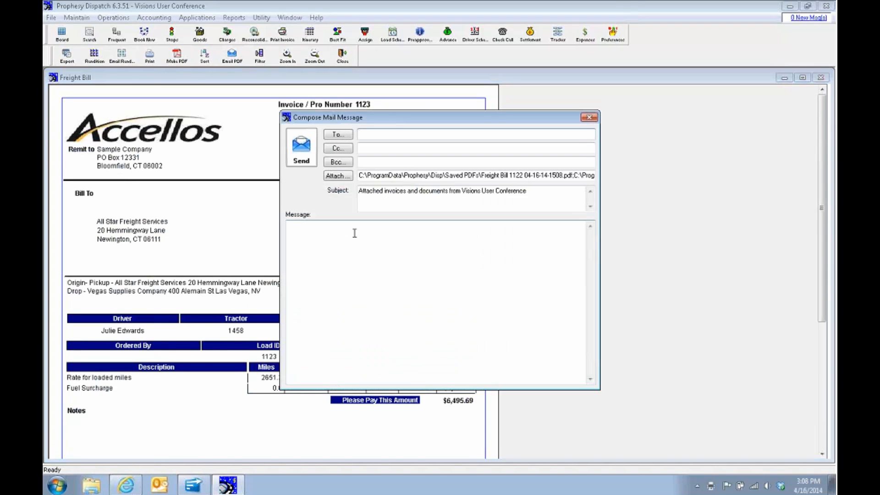
pyautogui.click(474, 137)
pyautogui.click(342, 136)
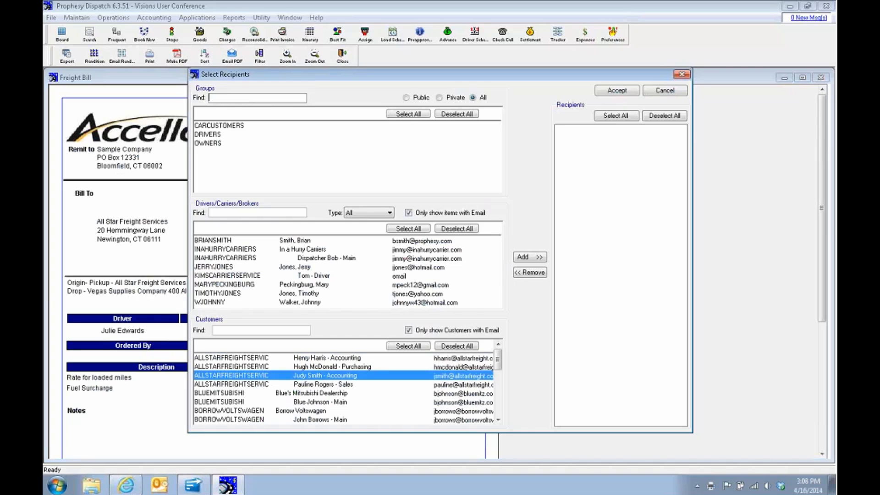
pyautogui.click(627, 94)
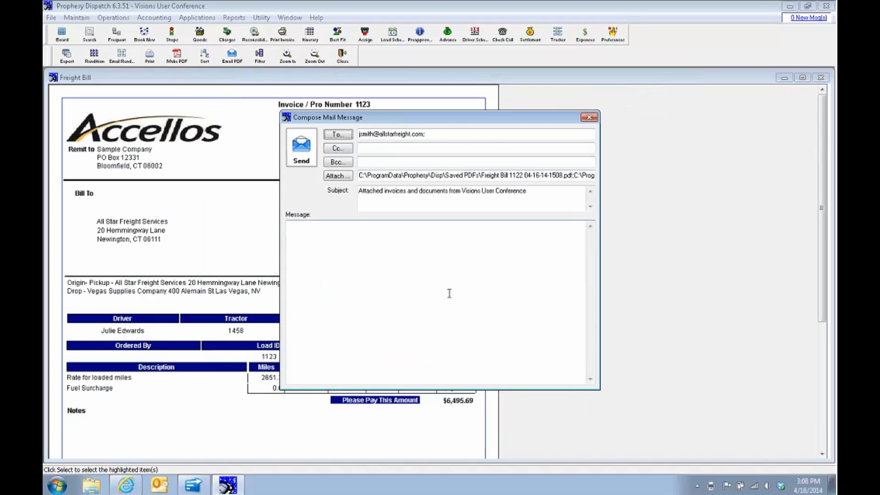
pyautogui.click(307, 154)
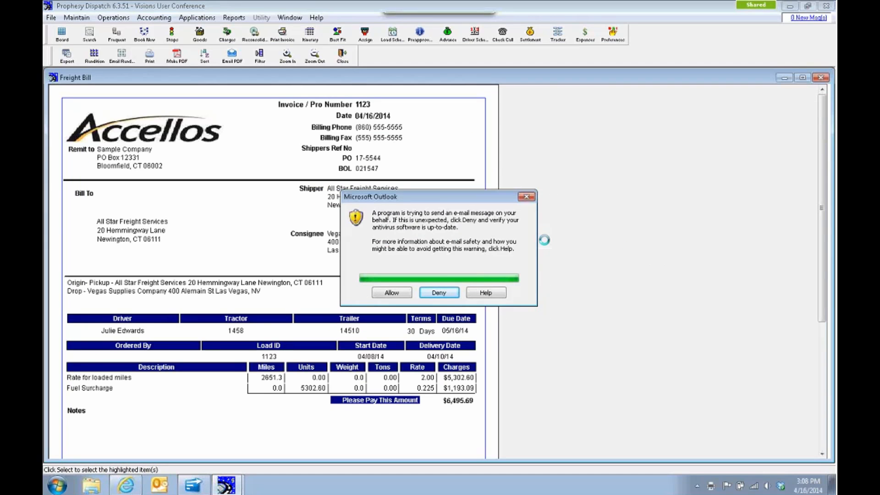
pyautogui.click(391, 293)
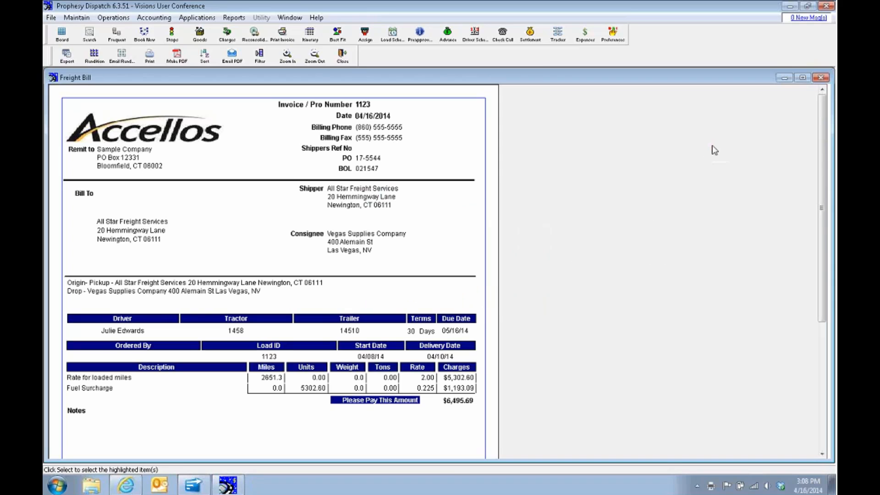
# Close the freight bill preview and confirm that the bills for invoices 1122 and 1123 printed correctly.
pyautogui.click(821, 78)
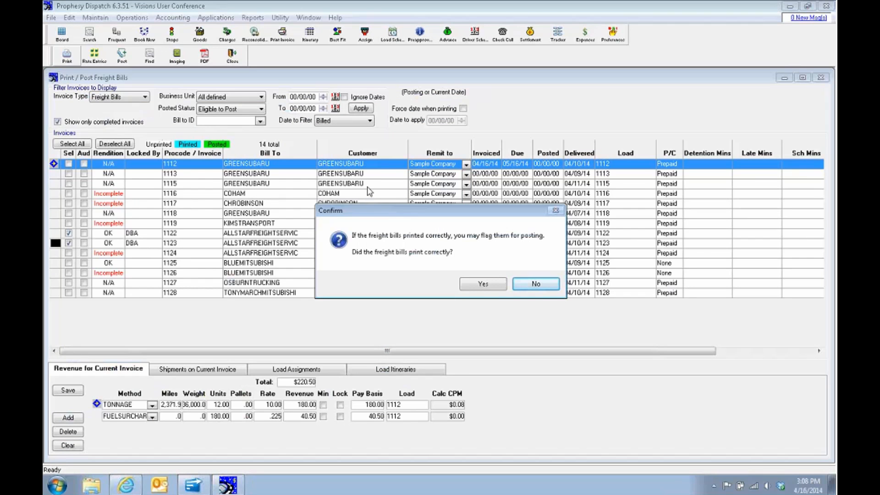
pyautogui.click(492, 286)
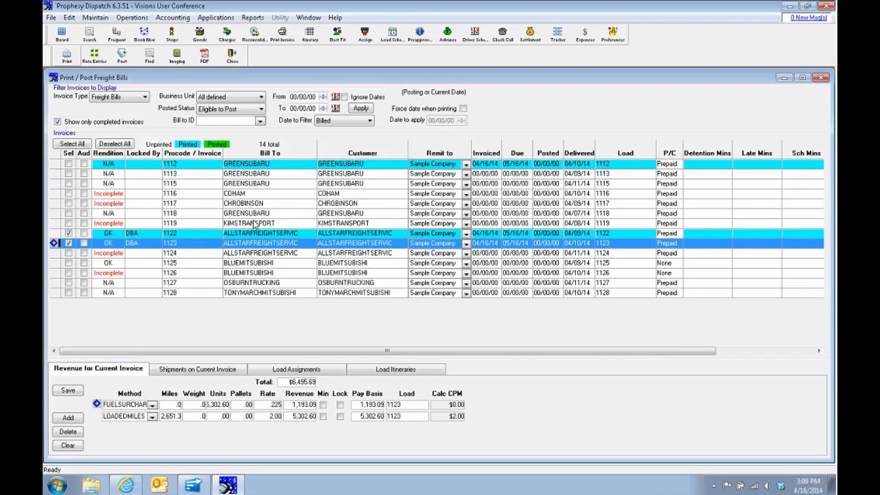
# Post the selected printed freight bills 1122 and 1123 to Accounts Receivable and acknowledge the completion notice.
pyautogui.click(123, 58)
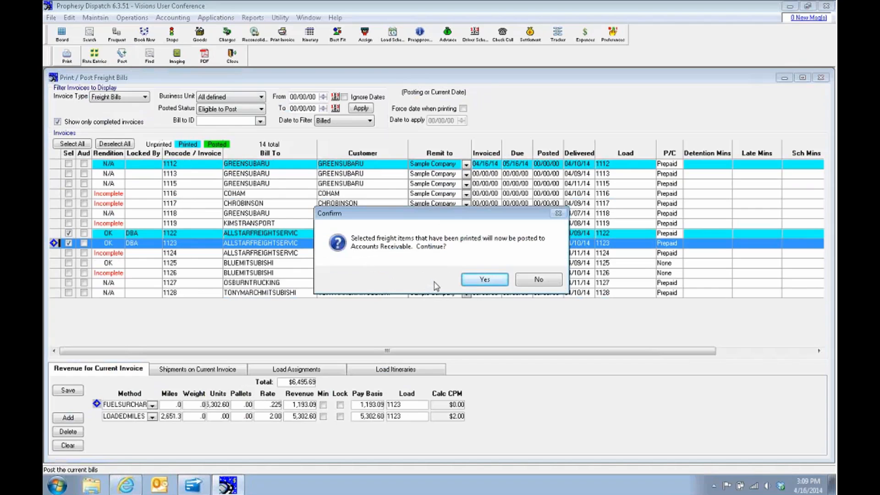
pyautogui.click(485, 280)
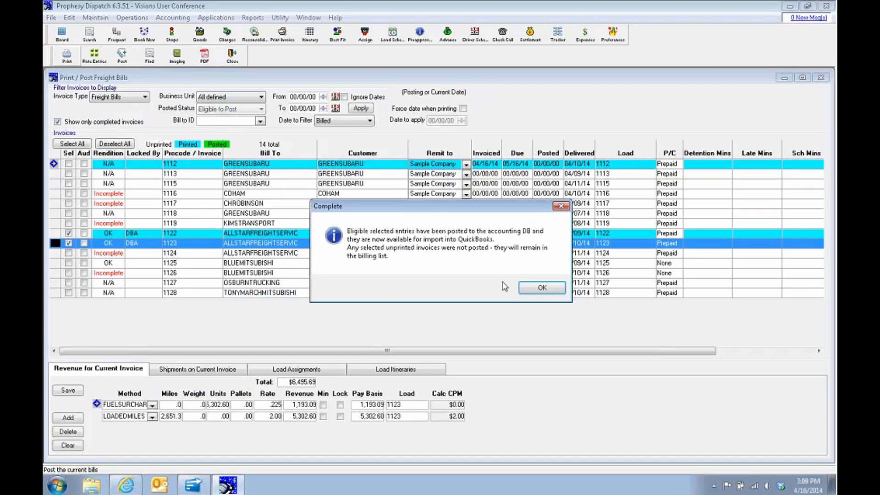
pyautogui.click(547, 293)
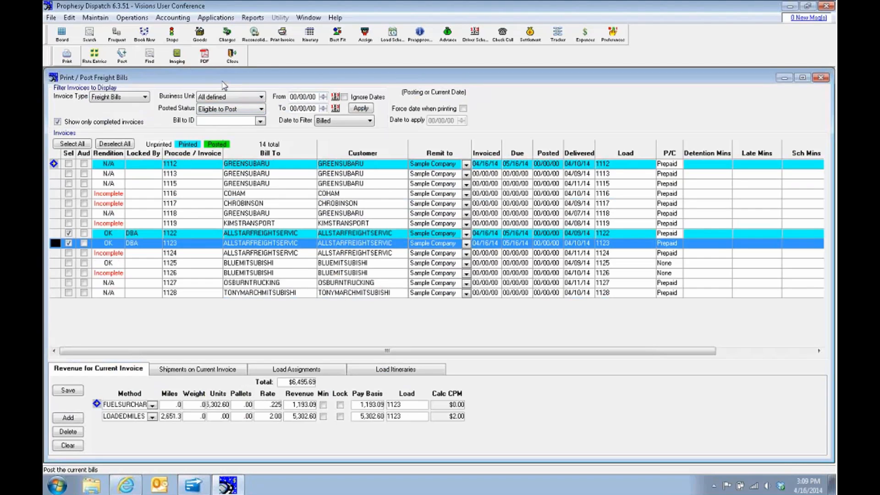
pyautogui.click(122, 59)
pyautogui.click(487, 279)
pyautogui.click(519, 287)
# Filter the invoice list to posted status Previously Posted with Ignore Dates turned on.
pyautogui.click(261, 109)
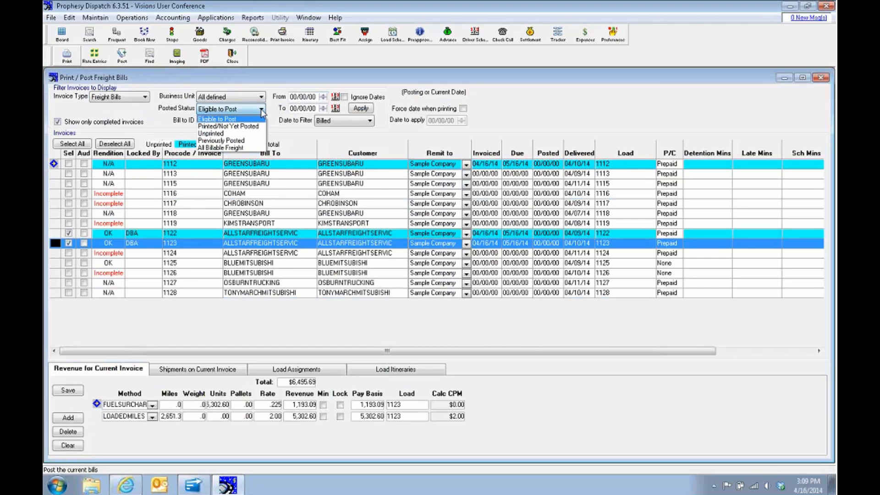
pyautogui.click(234, 140)
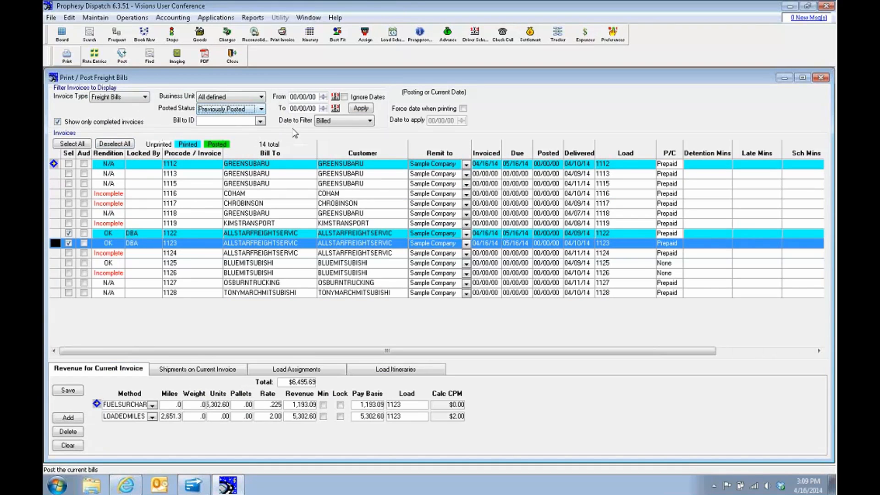
pyautogui.click(344, 97)
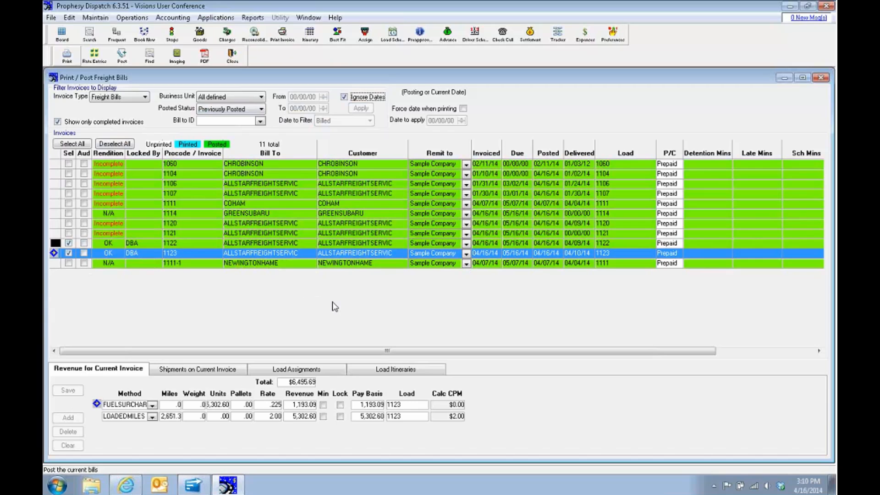
# Close the freight bill list and open the QuickBooks export for the company Visions User Conference.
pyautogui.click(233, 57)
pyautogui.click(156, 18)
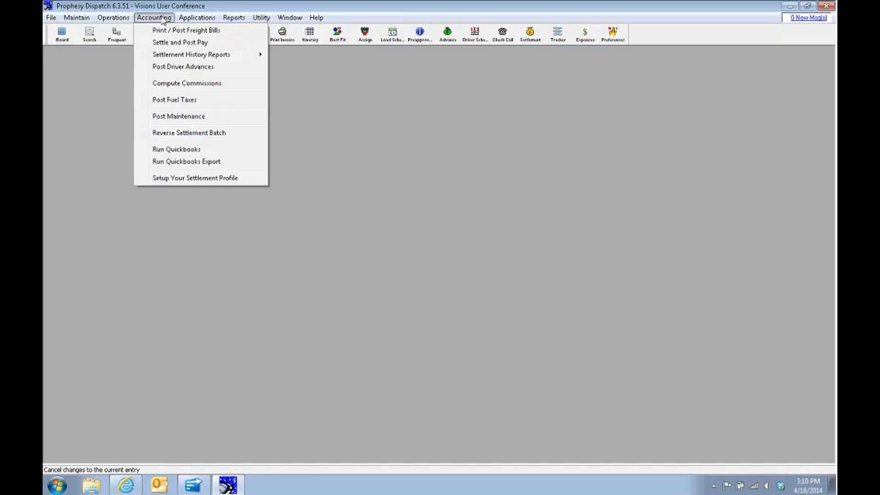
pyautogui.click(244, 166)
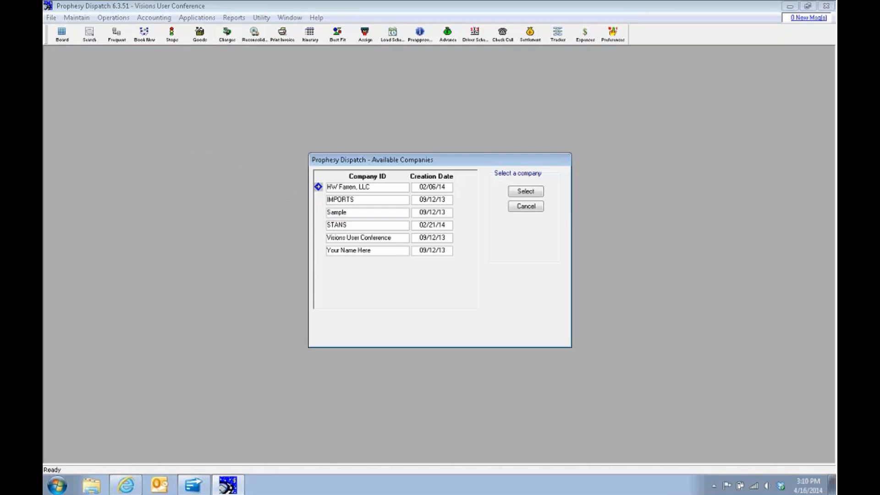
pyautogui.doubleClick(391, 240)
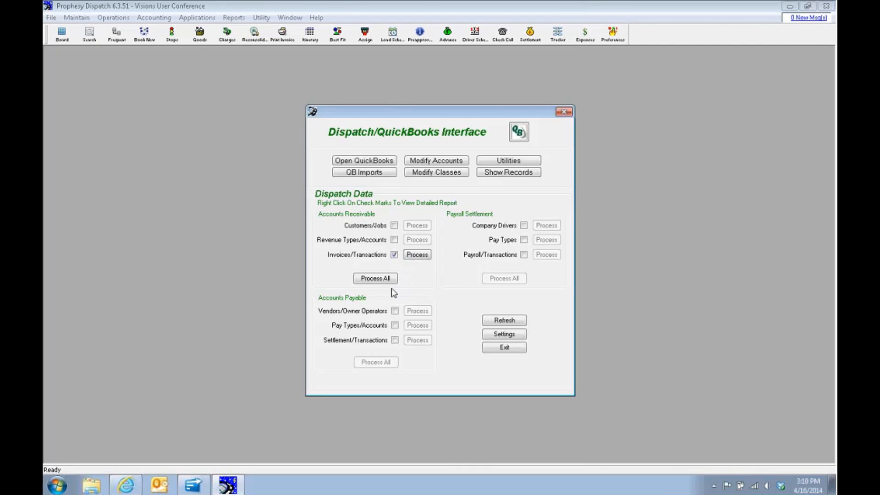
# Process all pending Accounts Receivable data into QuickBooks and acknowledge the completion notice.
pyautogui.moveTo(191, 488)
pyautogui.click(377, 279)
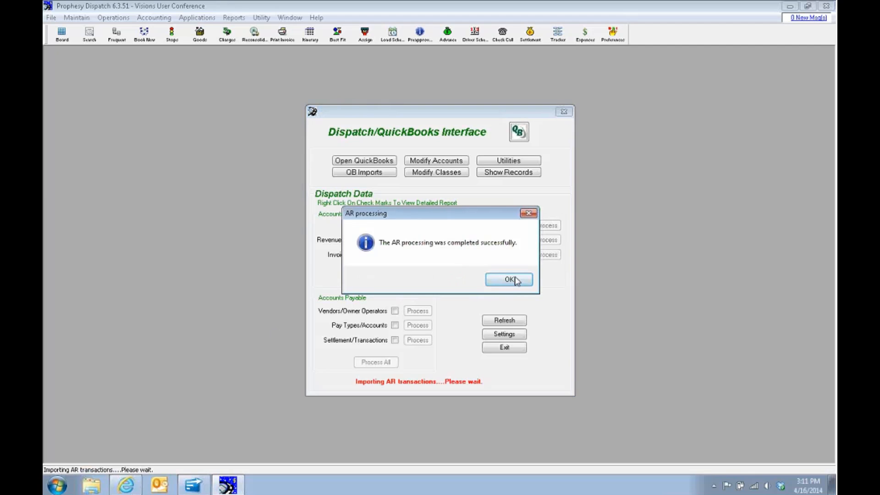
pyautogui.click(517, 281)
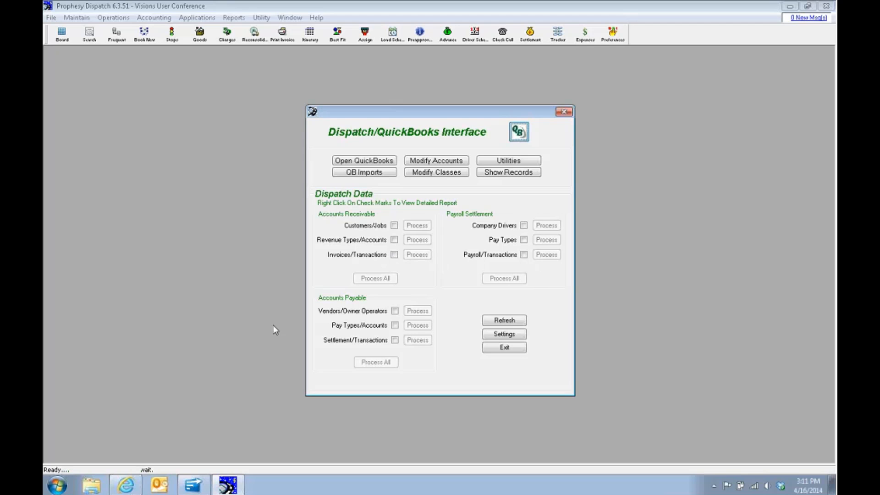
# Switch to QuickBooks and open invoice 1120 from the transactions of customer All Star Freight Services.
pyautogui.click(194, 487)
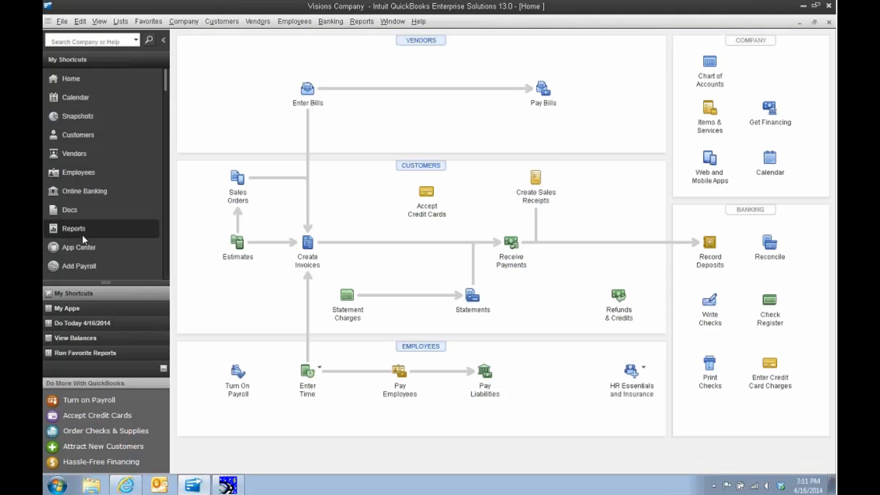
pyautogui.click(70, 133)
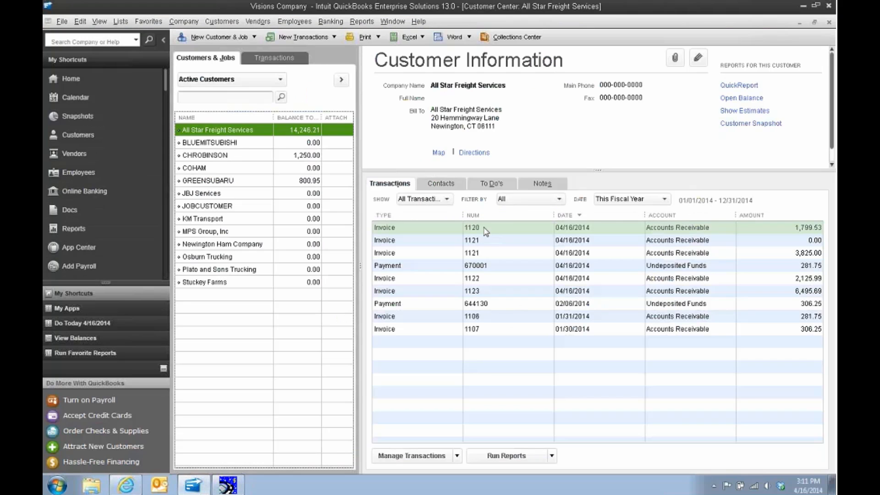
pyautogui.doubleClick(516, 227)
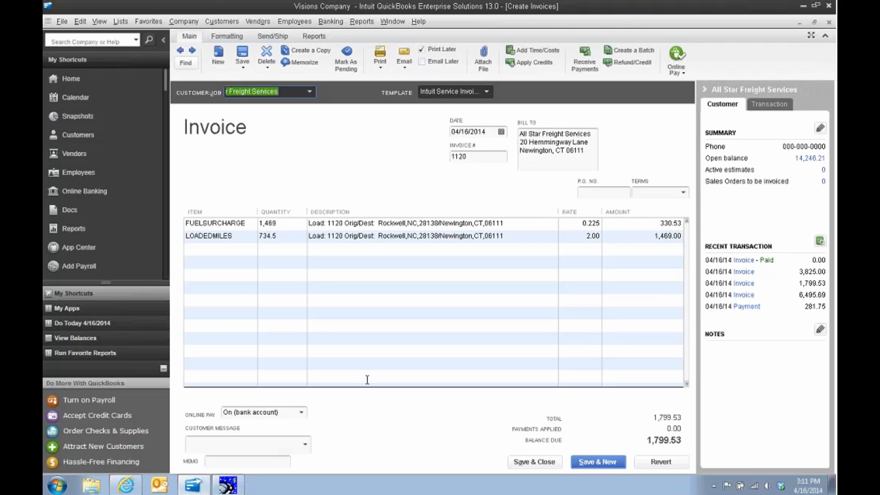
# Switch to Prophesy Dispatch, enable Append Load Number(s) for the AR invoice memo in the QuickBooks interface settings, and exit the interface.
pyautogui.click(228, 486)
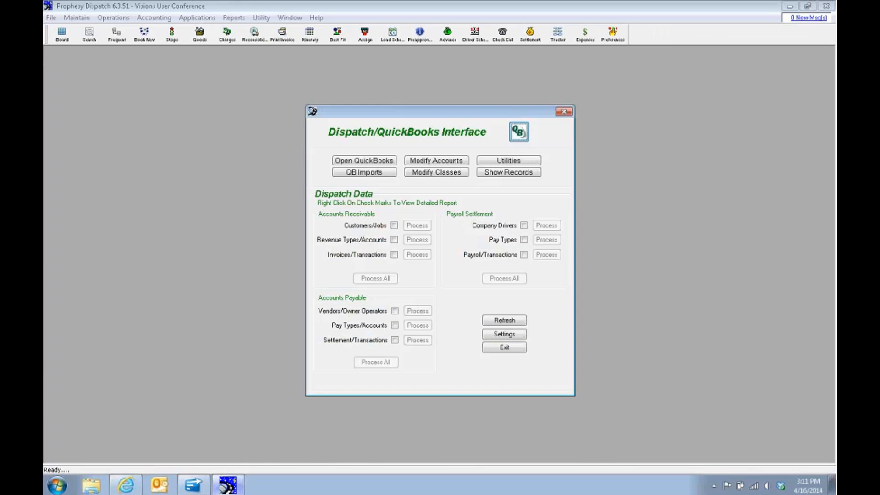
pyautogui.click(523, 338)
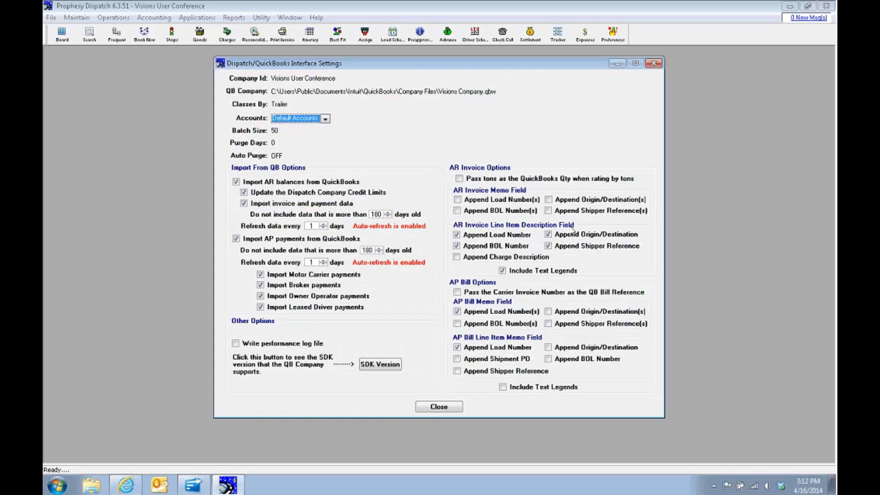
pyautogui.click(457, 200)
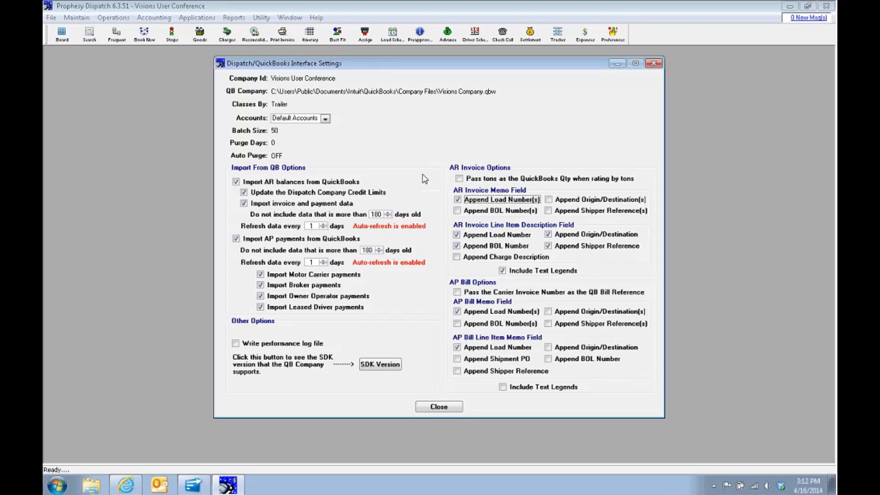
pyautogui.click(448, 407)
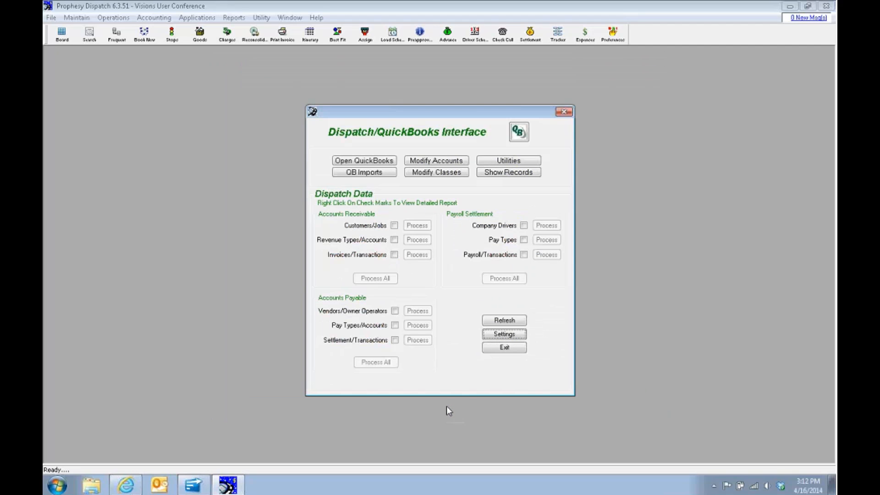
pyautogui.click(513, 349)
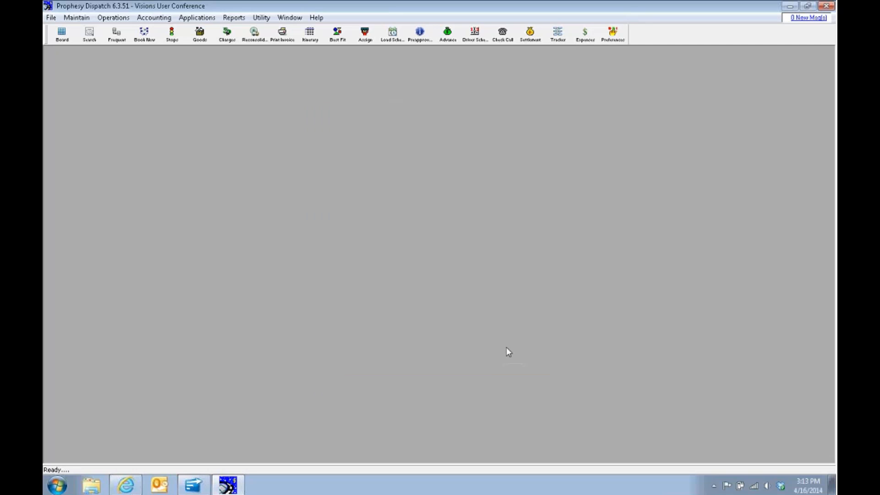
# Search the loads for Load ID 1106 and open the matching load's booking.
pyautogui.click(89, 34)
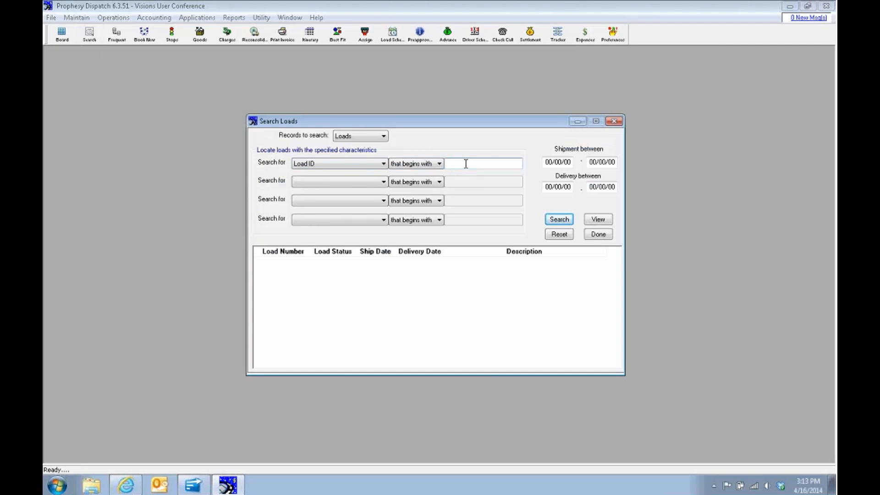
pyautogui.write('1106')
pyautogui.click(562, 222)
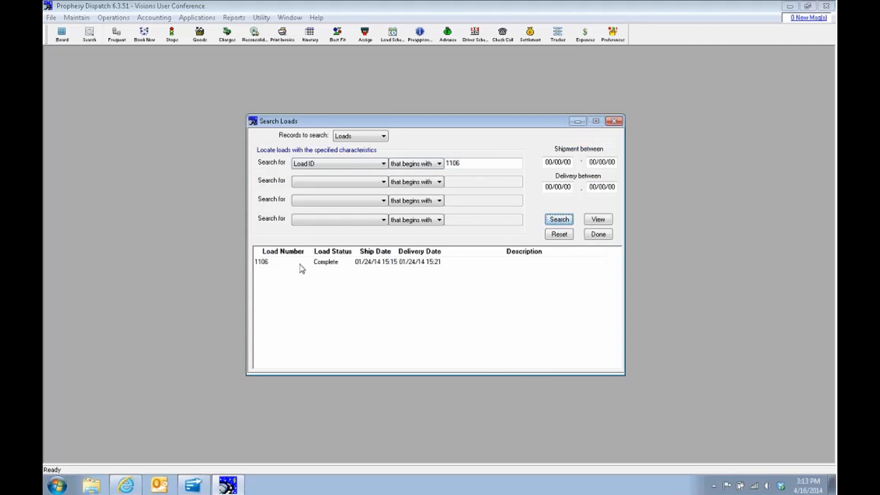
pyautogui.doubleClick(302, 264)
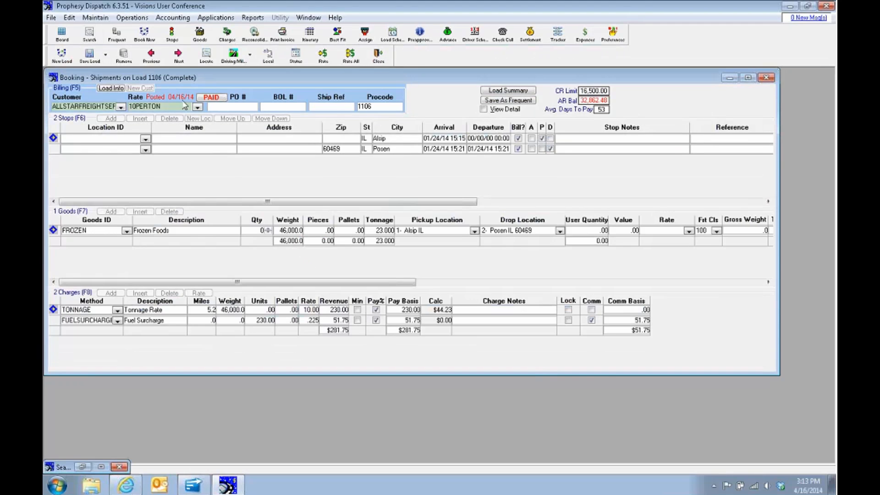
# View the QuickBooks payment status of the invoice for load 1106, then close the status and the booking.
pyautogui.click(222, 100)
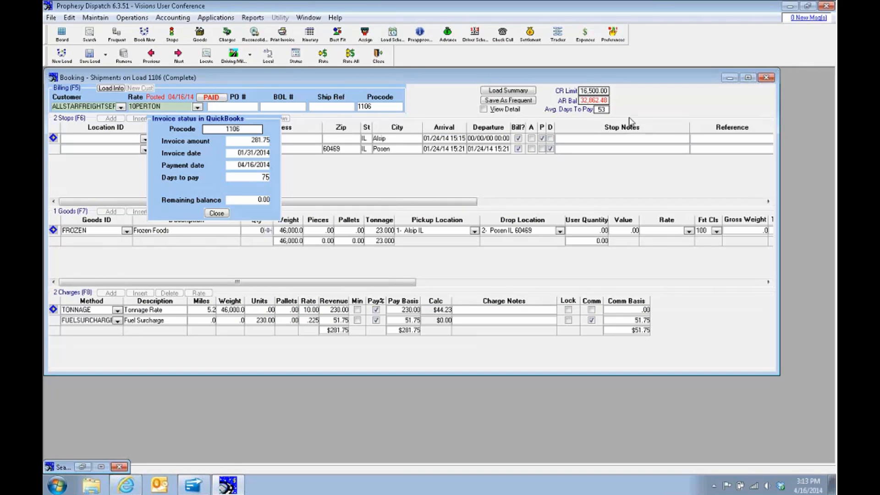
pyautogui.click(216, 213)
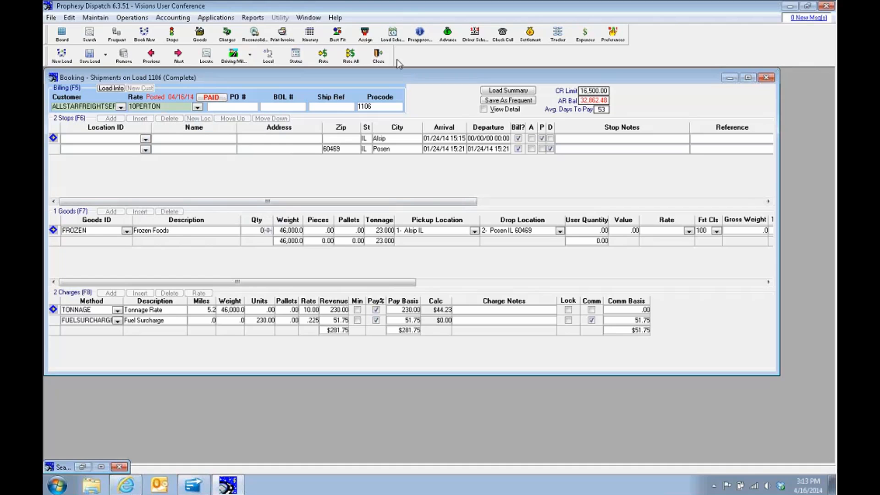
pyautogui.click(379, 58)
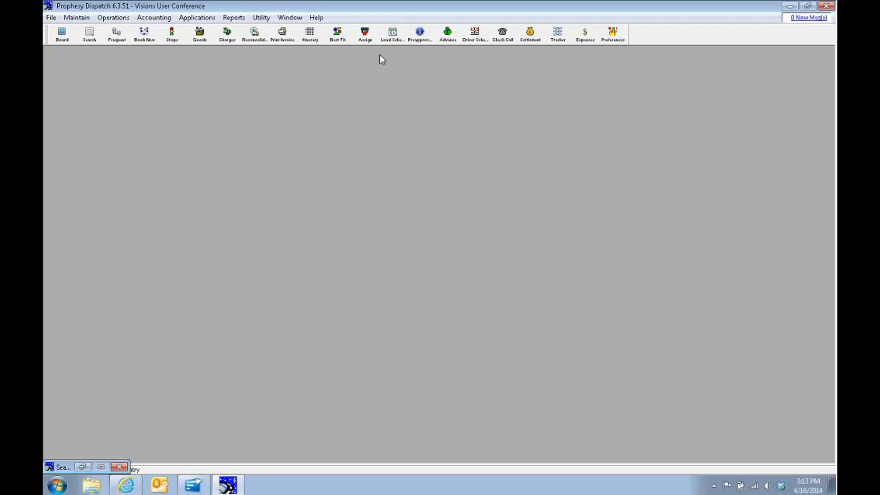
# Open Print / Post Freight Bills and filter the invoices to posted status Previously Posted.
pyautogui.click(161, 18)
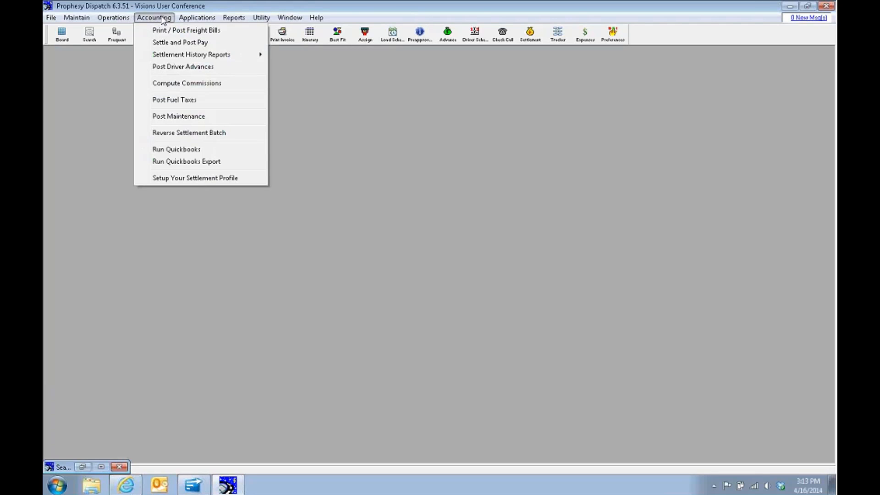
pyautogui.click(232, 32)
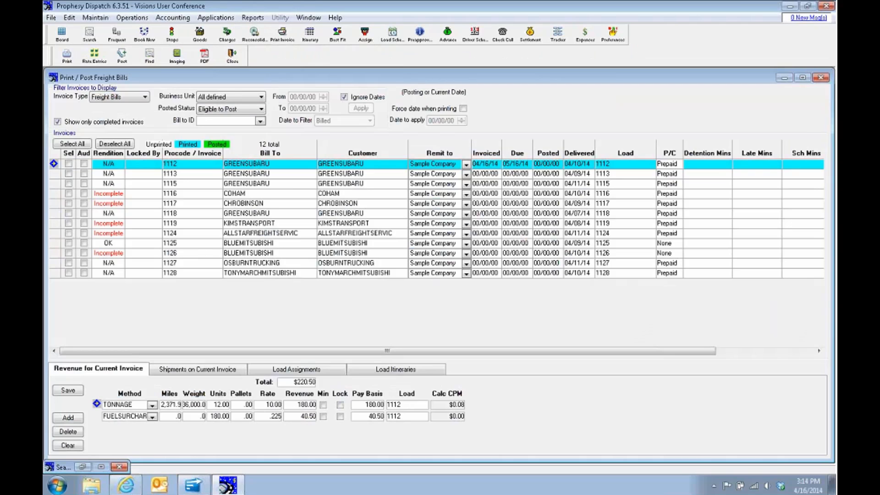
pyautogui.click(261, 109)
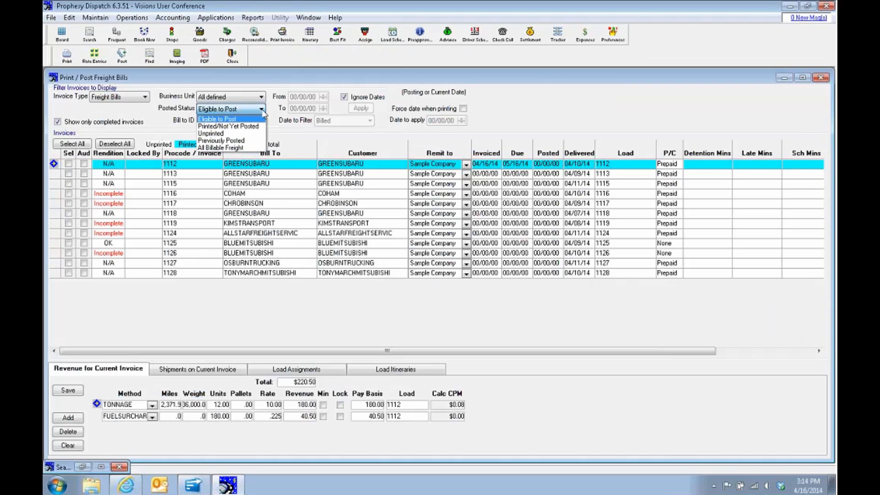
pyautogui.click(256, 144)
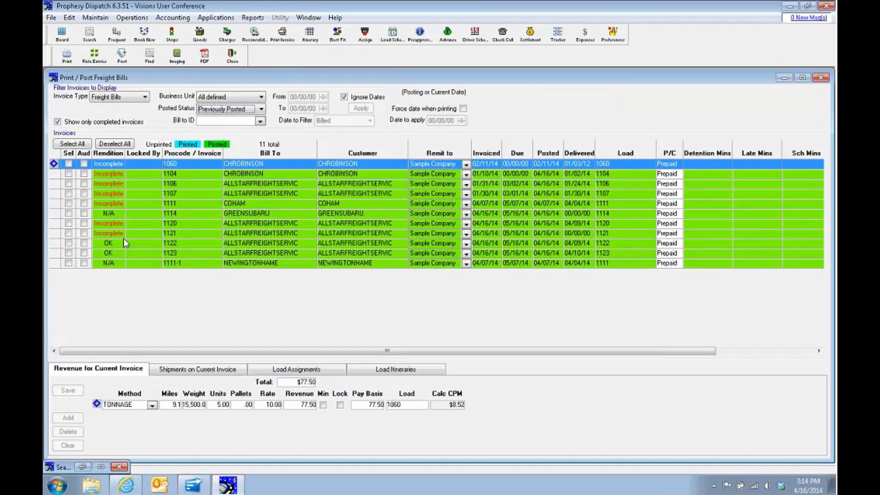
# Select freight bill 1122 of ALLSTARFREIGHTSERVIC and reverse it, confirming the reversal.
pyautogui.click(68, 243)
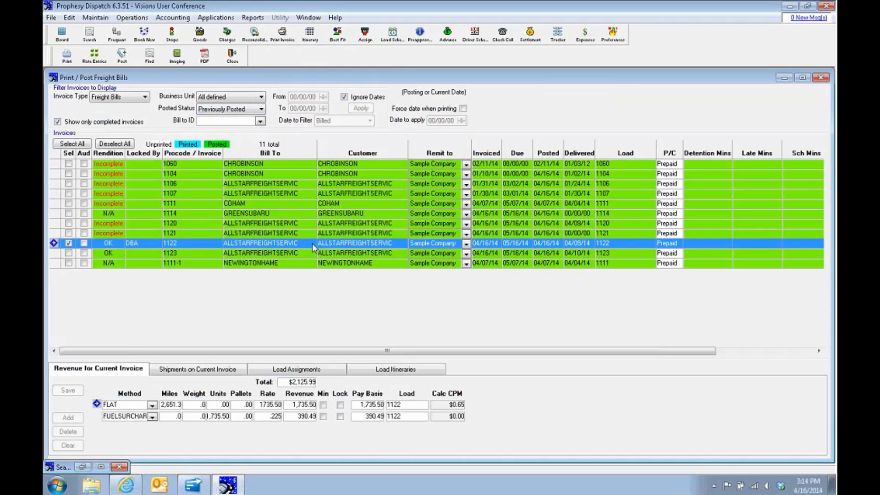
pyautogui.rightClick(264, 249)
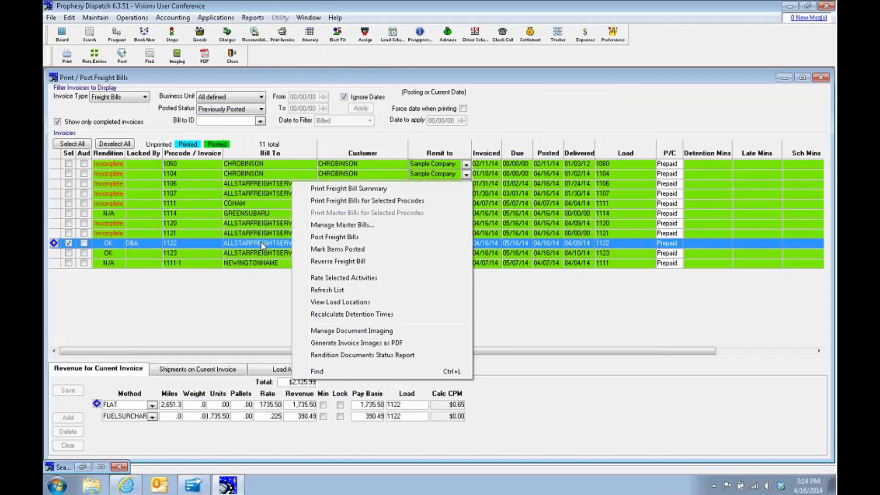
pyautogui.click(380, 264)
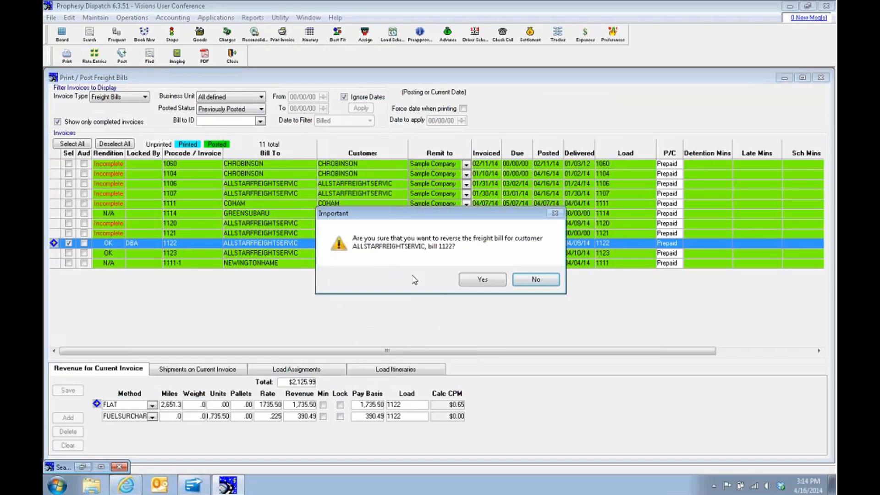
pyautogui.click(482, 279)
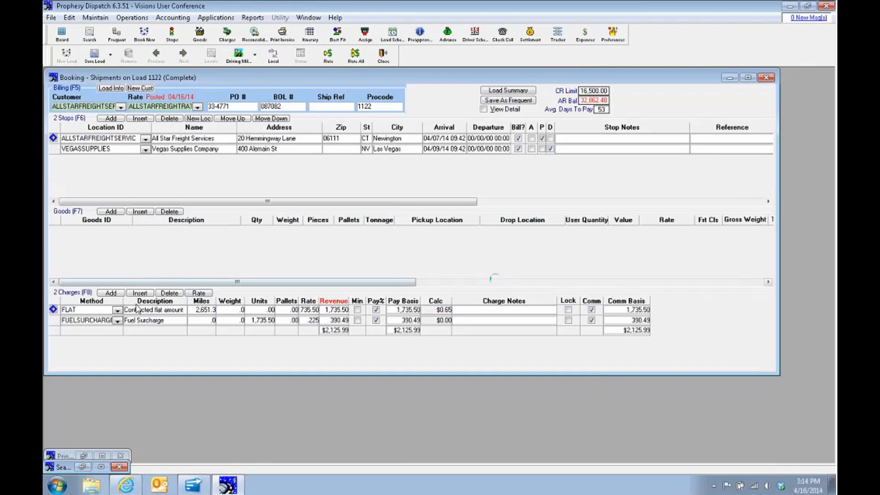
# Add a DETENTION charge to the charges of load 1122 and set its units to 2.
pyautogui.click(118, 294)
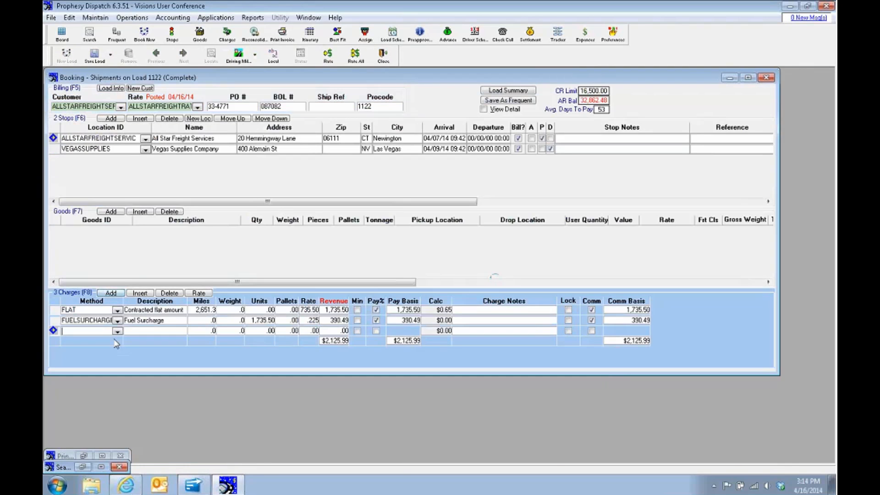
pyautogui.click(117, 330)
pyautogui.write('d')
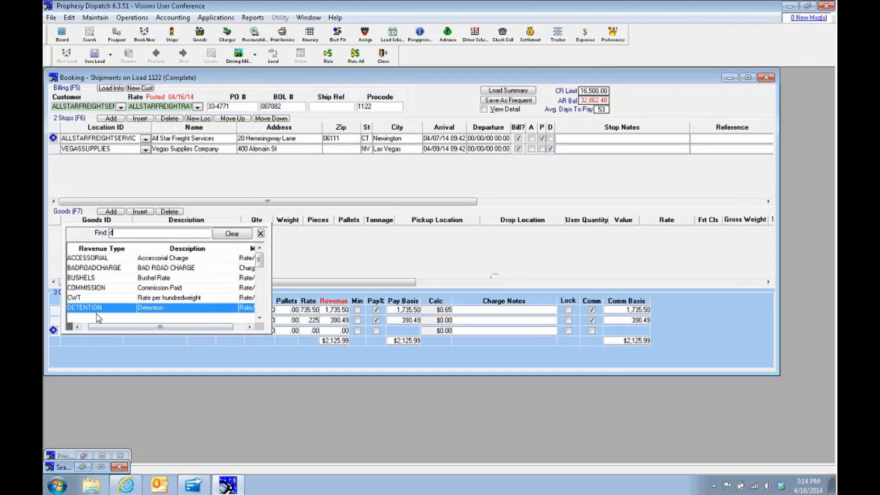
pyautogui.click(99, 308)
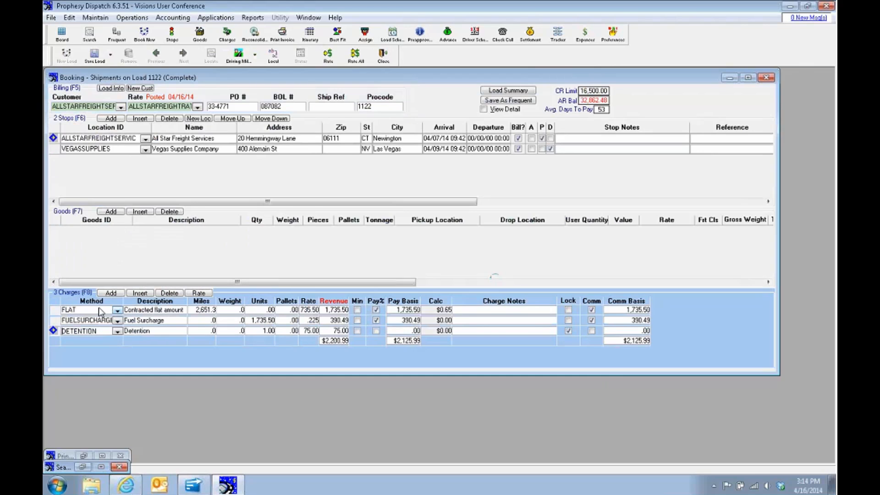
pyautogui.click(253, 330)
pyautogui.write('2')
pyautogui.click(296, 330)
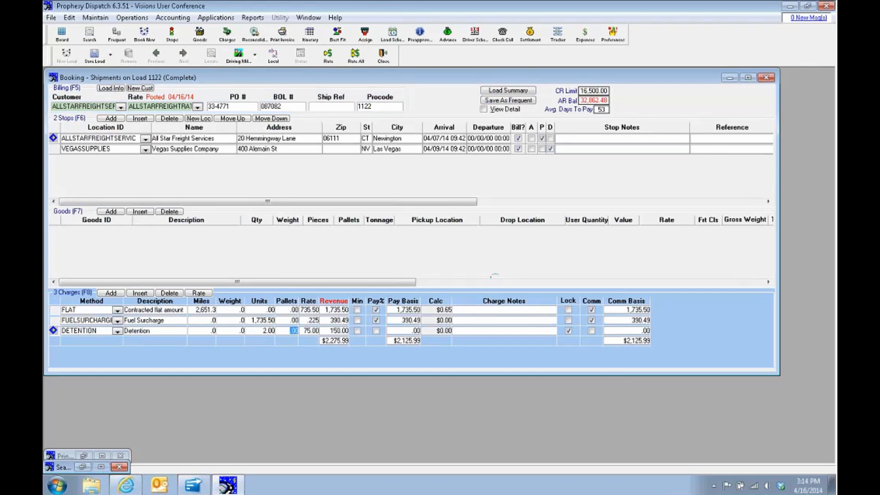
# Save load 1122, close its booking and acknowledge the reversal notice.
pyautogui.click(91, 60)
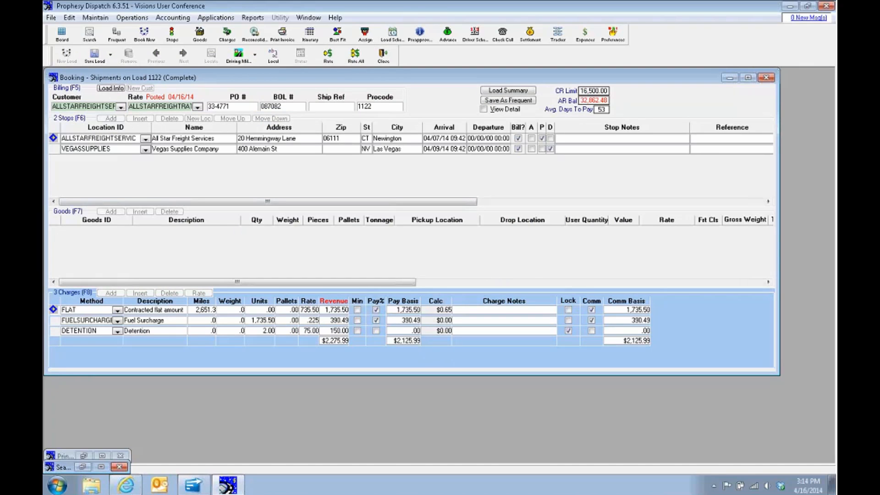
pyautogui.click(384, 57)
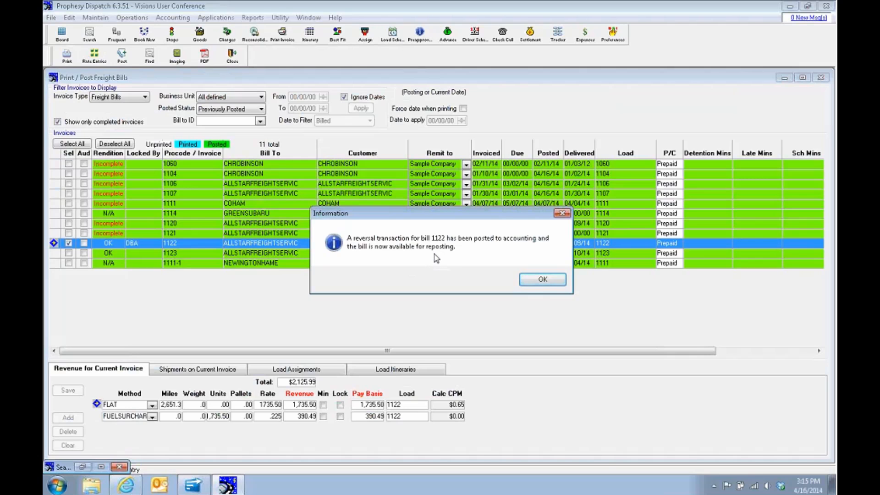
pyautogui.click(542, 279)
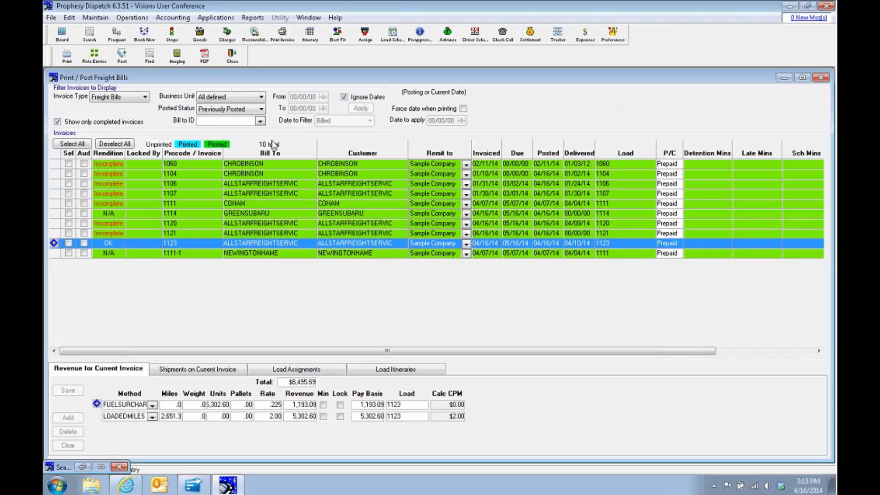
# Filter the invoices to posted status Eligible to Post and make freight bill 1122 the current invoice.
pyautogui.click(260, 111)
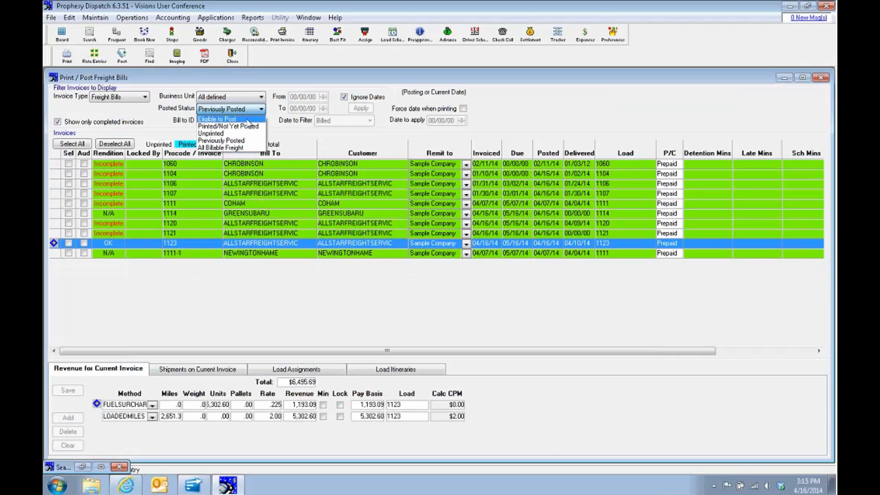
pyautogui.click(248, 120)
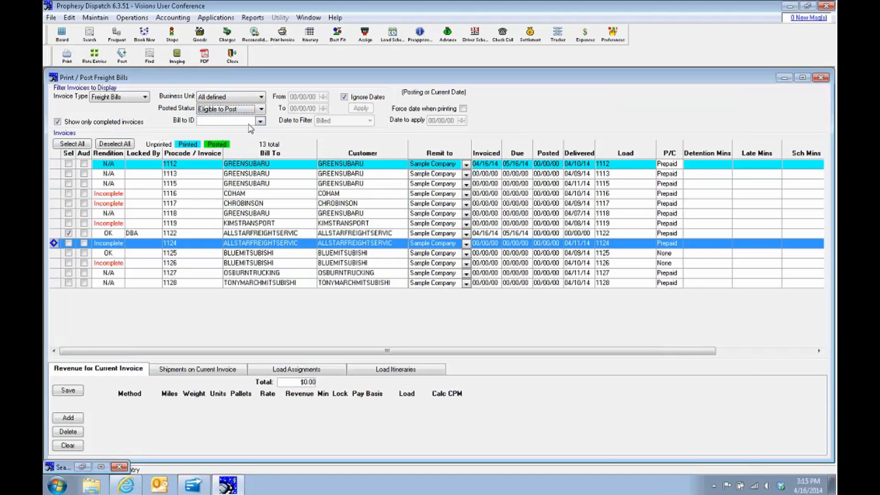
pyautogui.click(157, 234)
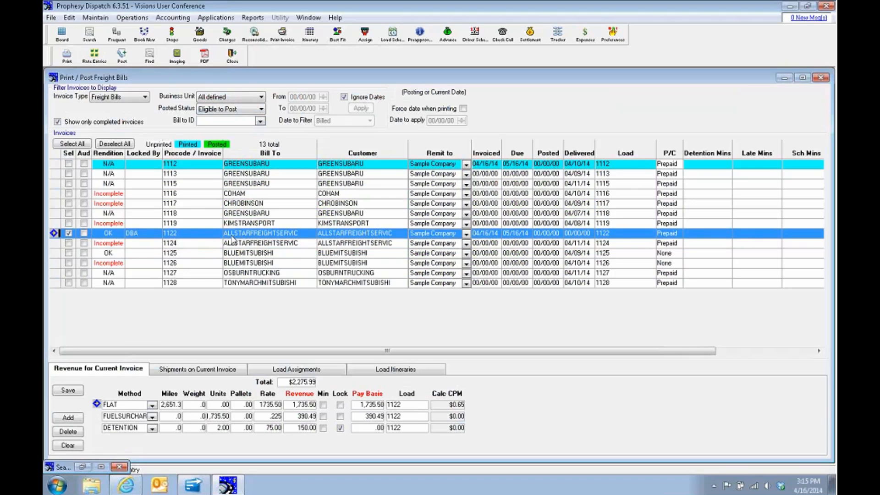
# Generate the print preview of freight bill 1122, close it, and confirm that the bill printed correctly.
pyautogui.click(67, 57)
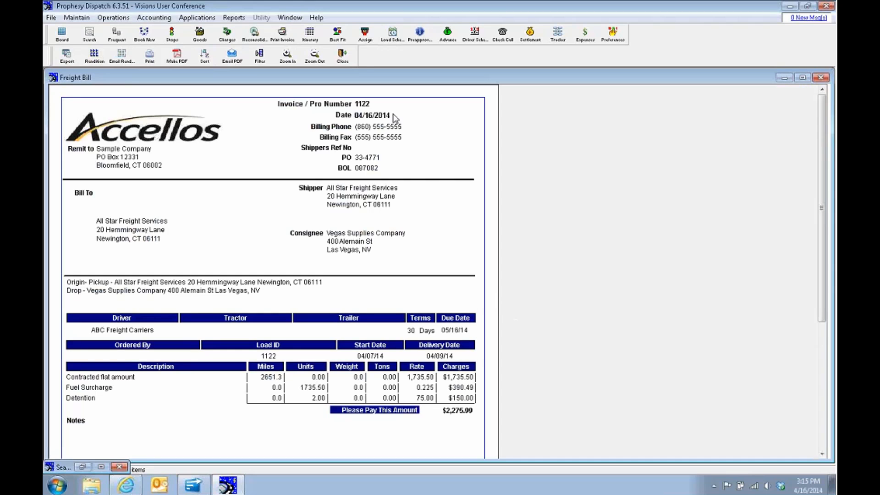
pyautogui.click(343, 56)
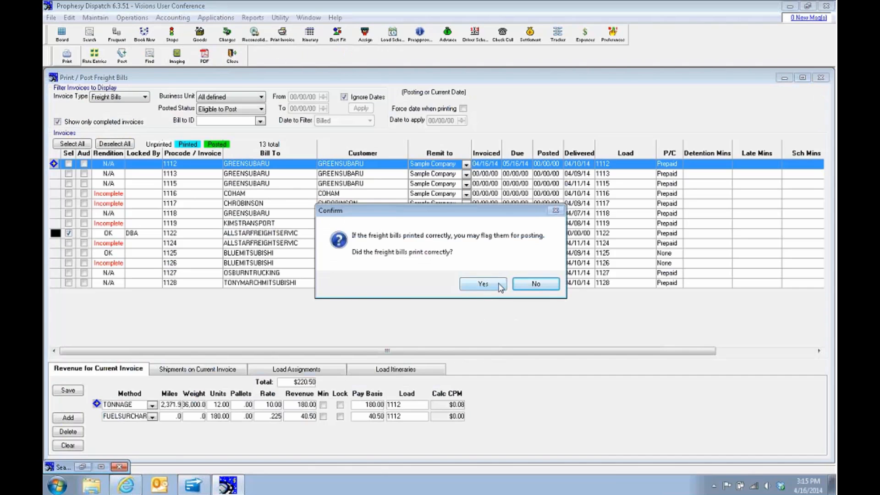
pyautogui.click(484, 284)
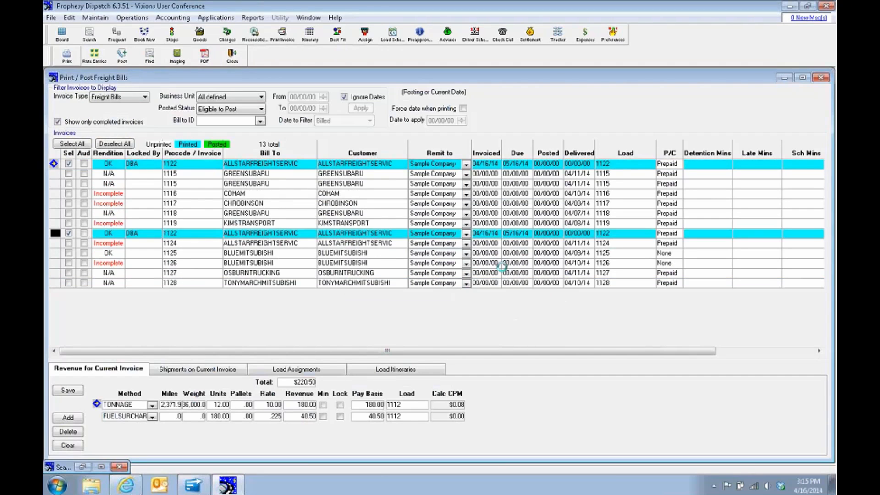
# Post freight bill 1122 to Accounts Receivable and acknowledge the completion notice.
pyautogui.click(122, 55)
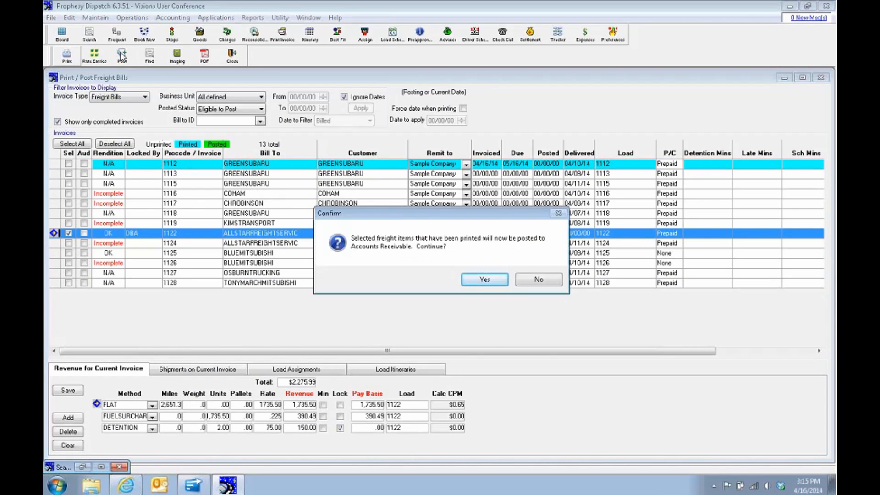
pyautogui.click(485, 279)
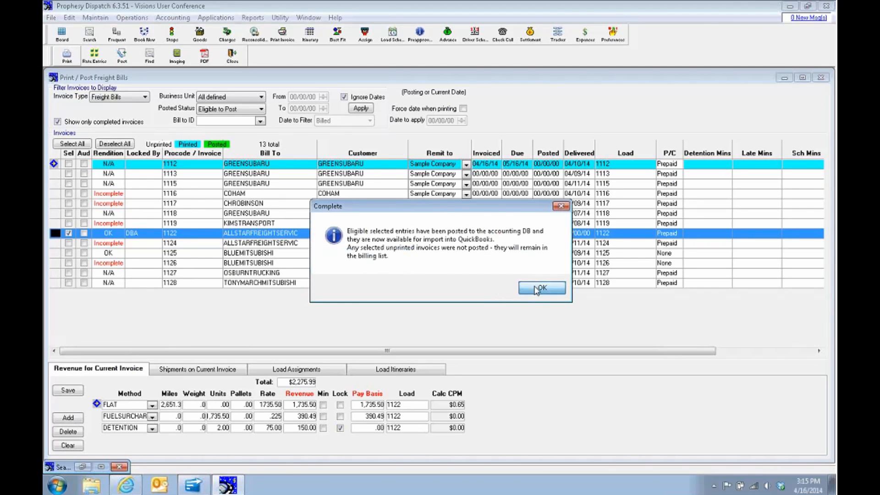
pyautogui.click(538, 288)
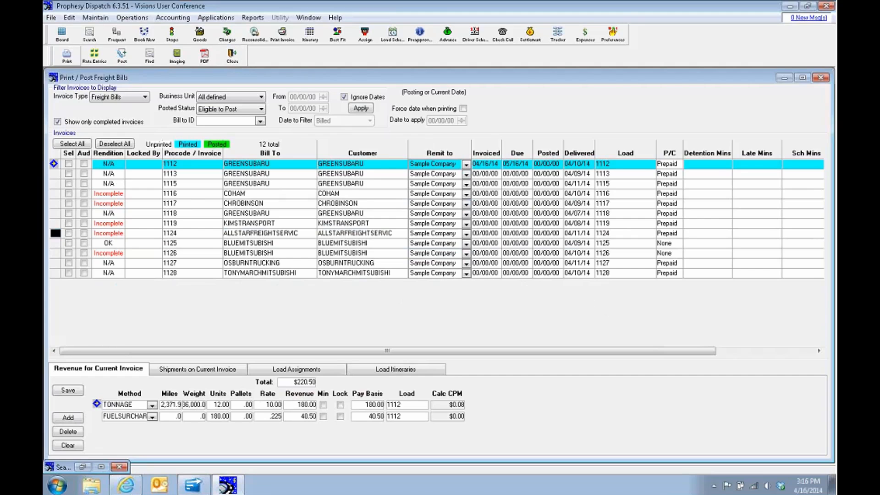
# Close the freight bills screen and open the QuickBooks export interface for the Visions User Conference company.
pyautogui.click(232, 57)
pyautogui.click(161, 19)
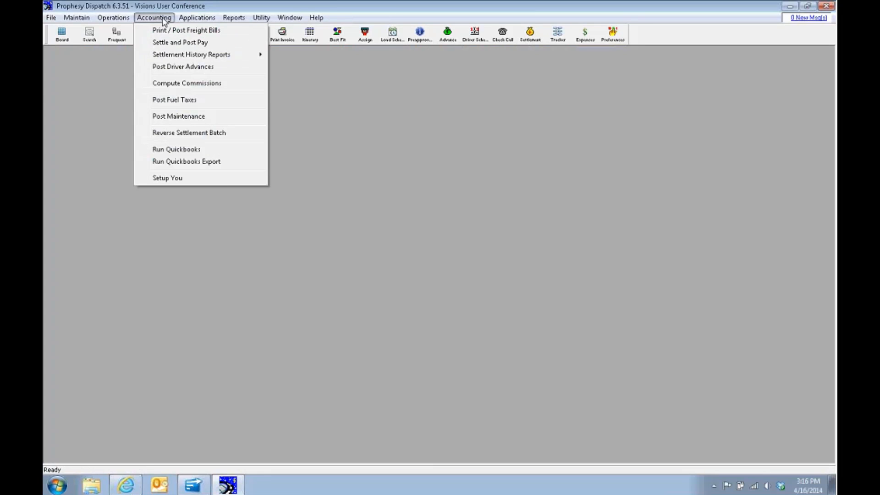
pyautogui.click(242, 162)
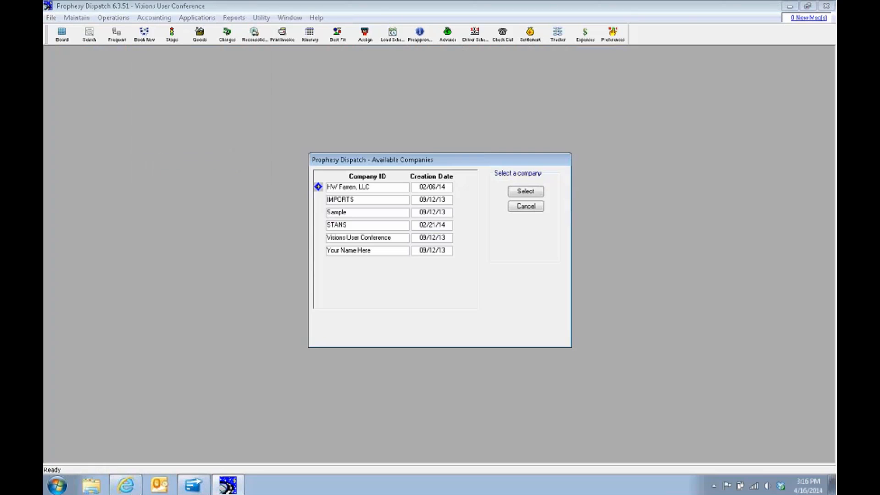
pyautogui.click(399, 242)
pyautogui.click(533, 193)
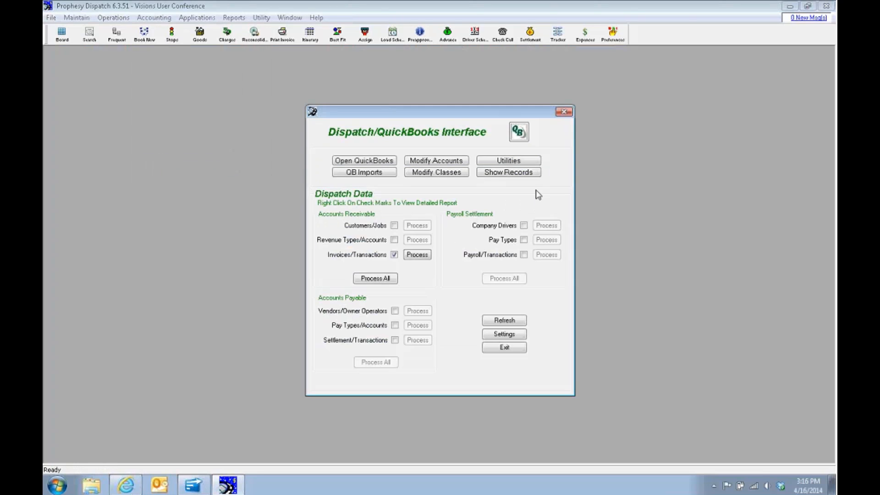
# Review the AR invoice reversals report, process all Accounts Receivable data to QuickBooks and acknowledge the completion notice.
pyautogui.rightClick(394, 255)
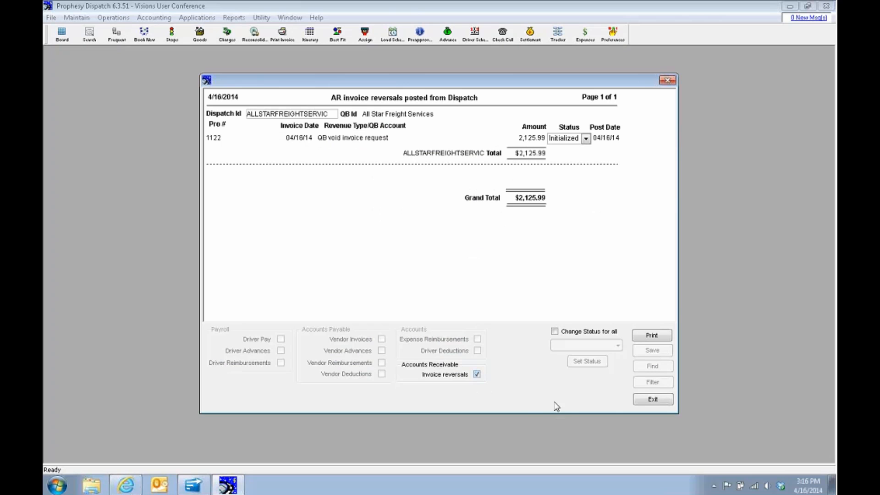
pyautogui.click(666, 403)
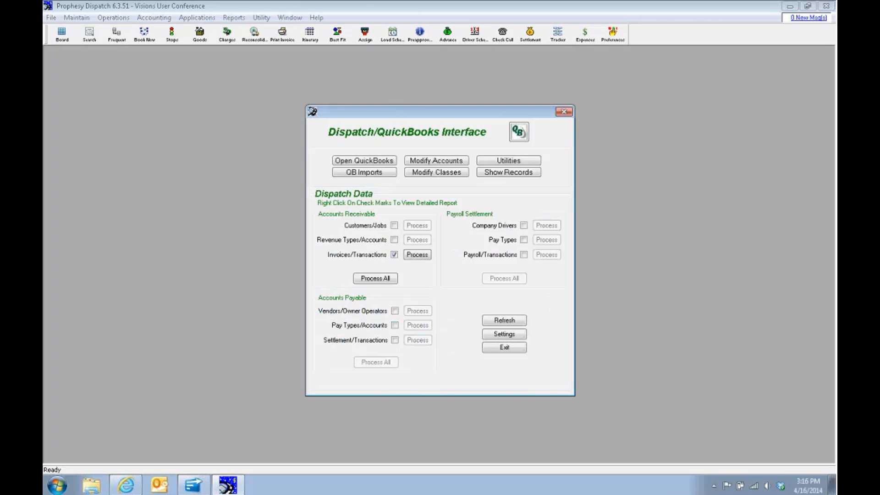
pyautogui.click(371, 280)
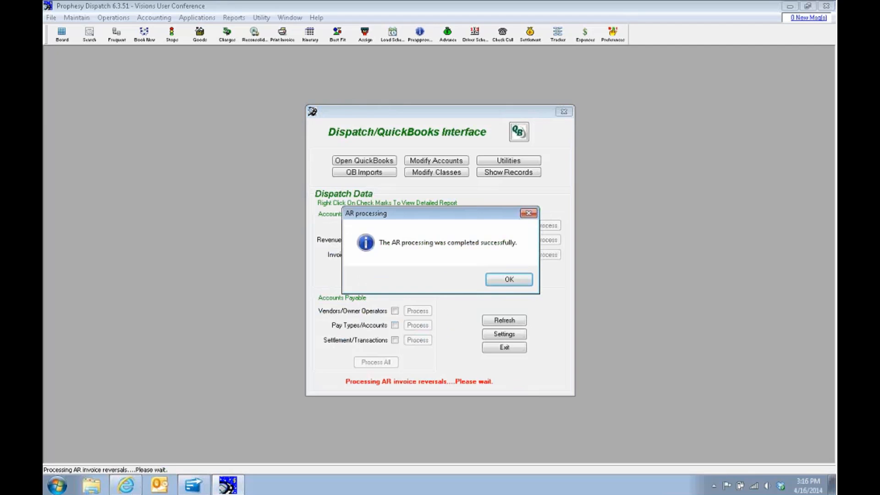
pyautogui.click(505, 280)
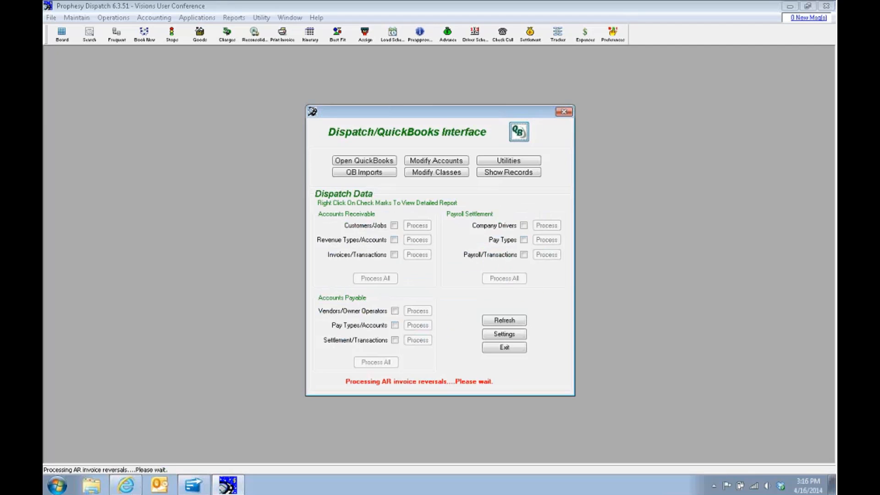
# Switch to QuickBooks, close the open invoice, and inspect All Star Freight Services' zero-amount invoice 1122.
pyautogui.click(194, 485)
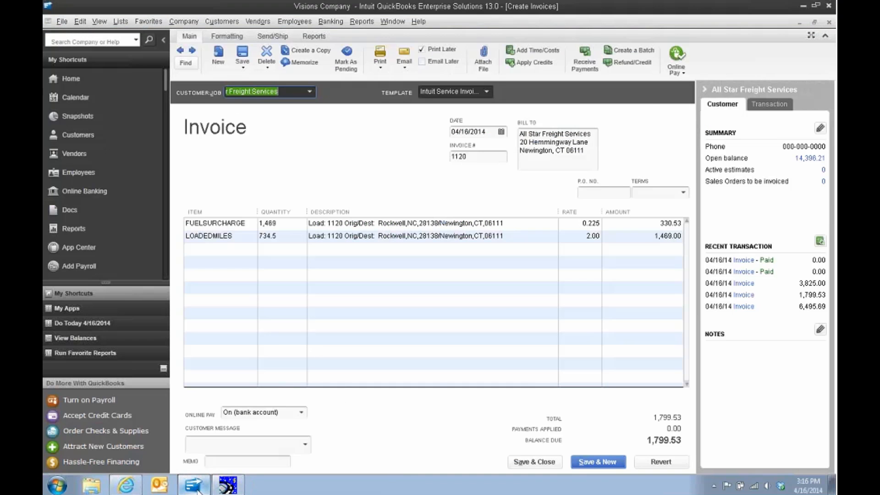
pyautogui.click(829, 22)
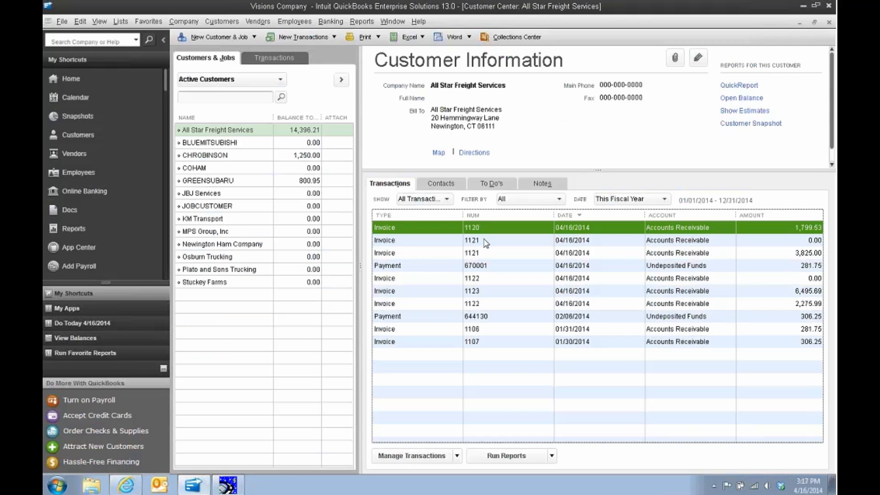
pyautogui.click(493, 277)
pyautogui.click(493, 278)
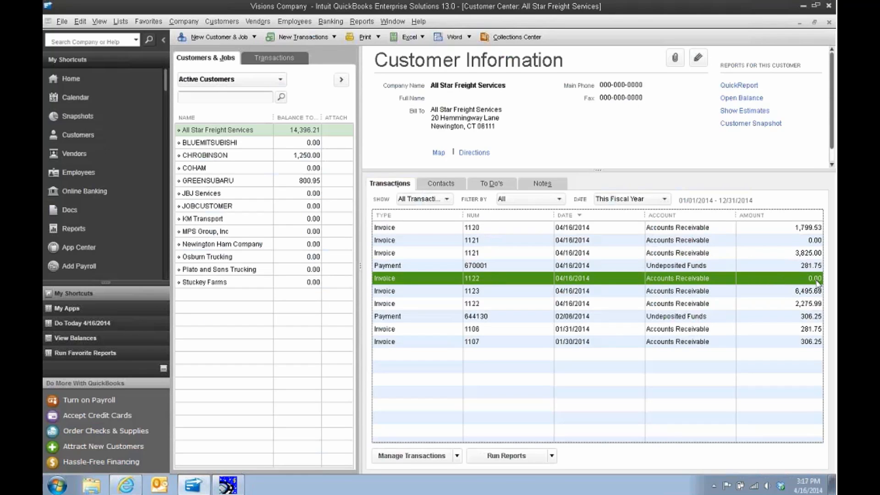
pyautogui.doubleClick(605, 280)
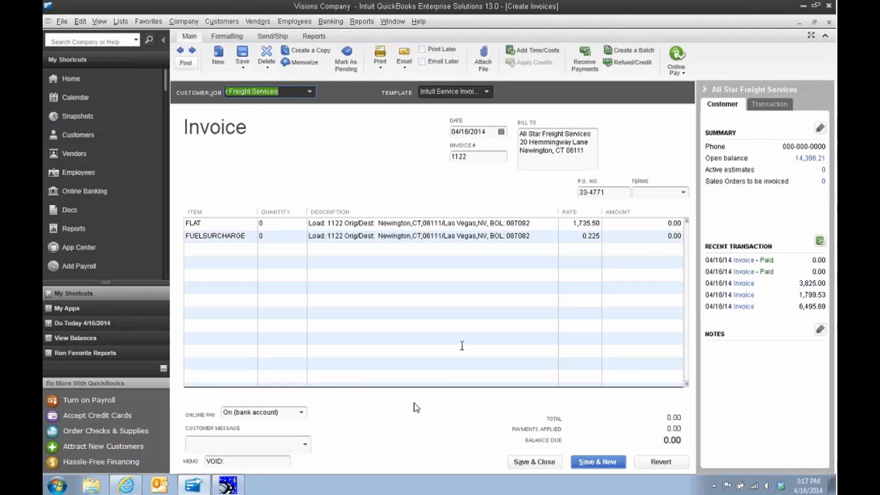
pyautogui.click(829, 22)
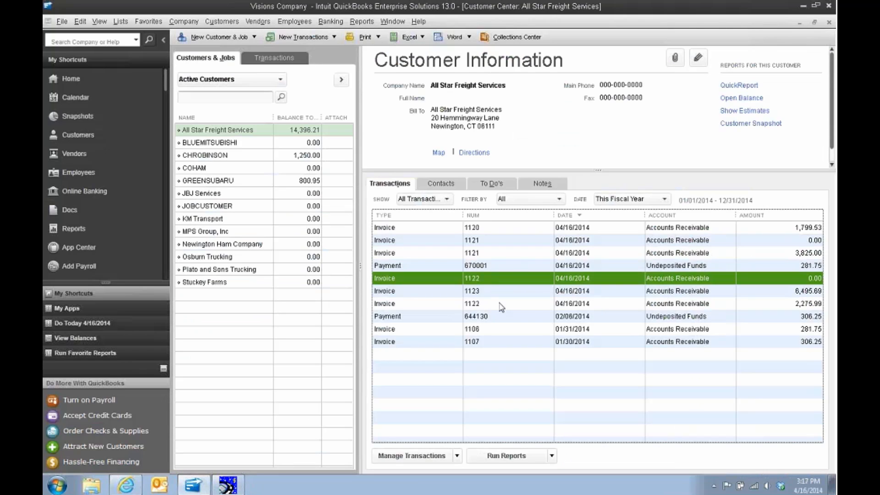
# Open All Star Freight Services' other invoice 1122, the one for 2,275.99, check its line items and close it.
pyautogui.click(530, 307)
pyautogui.doubleClick(530, 308)
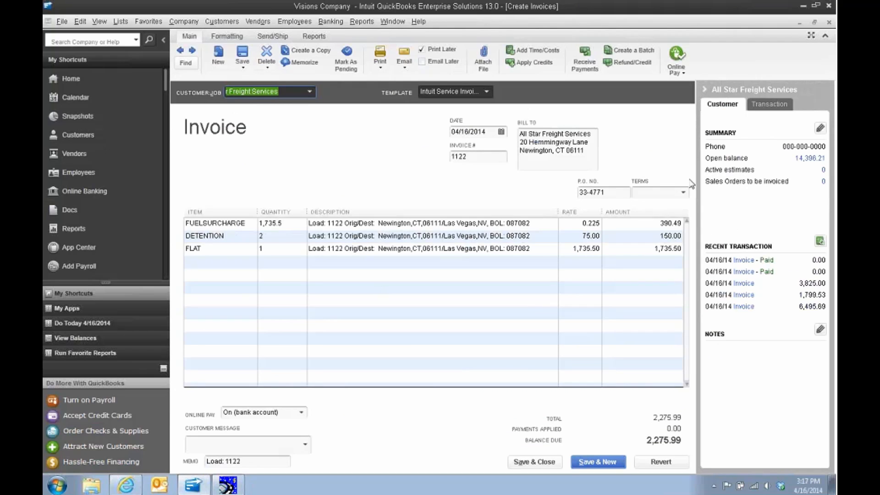
pyautogui.click(829, 22)
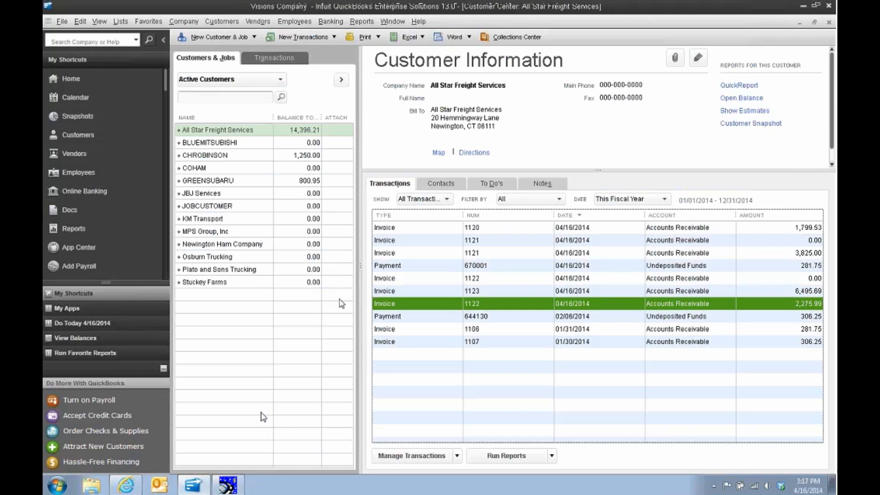
# Return to Prophesy Dispatch, exit the QuickBooks interface, and filter Print / Post Freight Bills to the invoice type Master Bills.
pyautogui.click(227, 487)
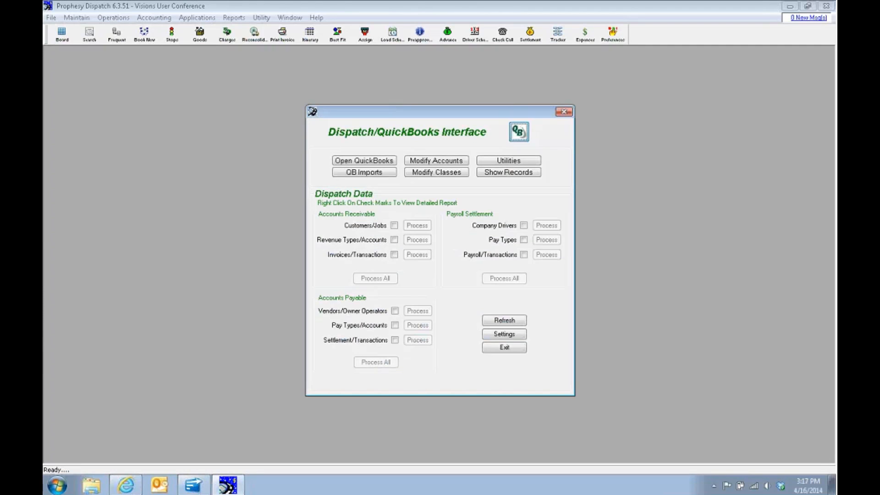
pyautogui.click(520, 347)
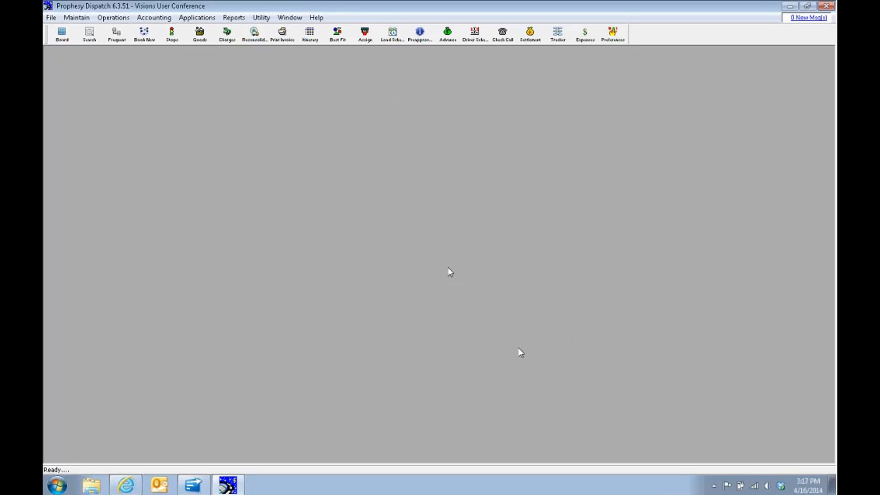
pyautogui.click(166, 21)
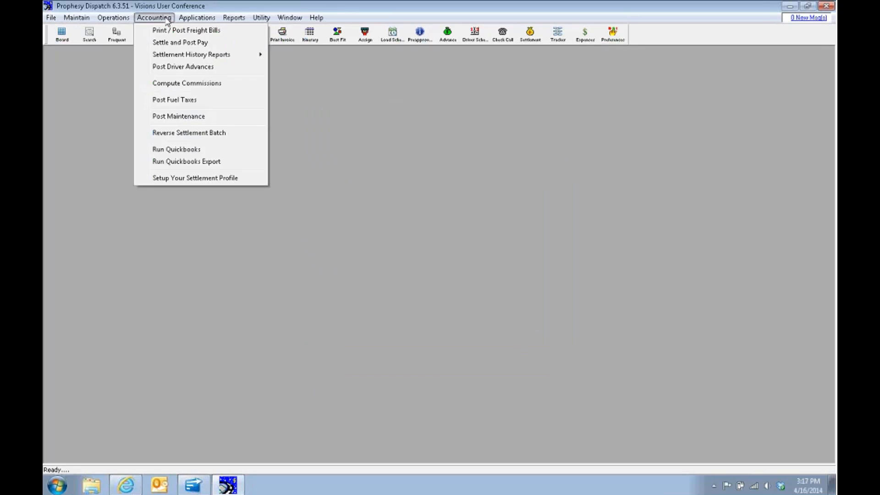
pyautogui.click(231, 34)
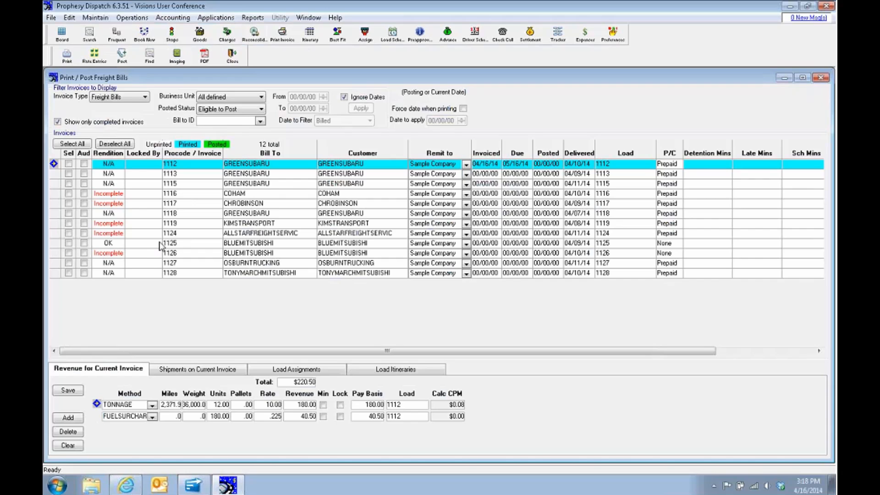
pyautogui.click(145, 97)
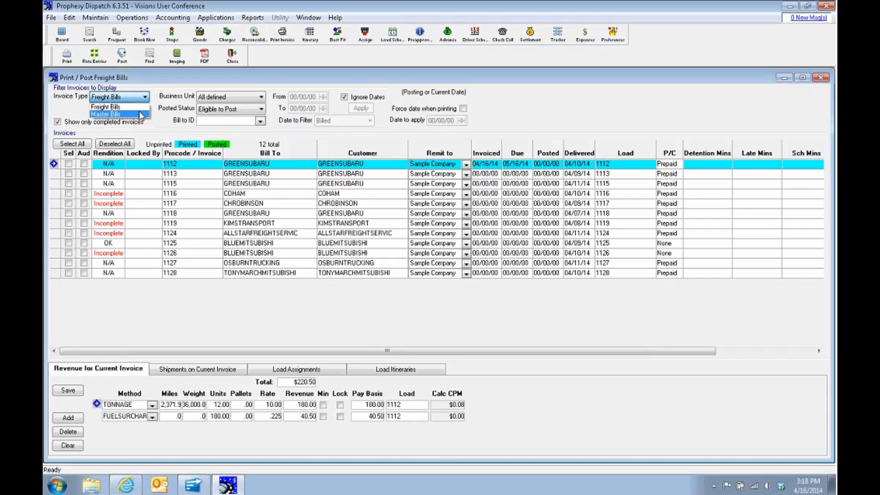
pyautogui.click(107, 114)
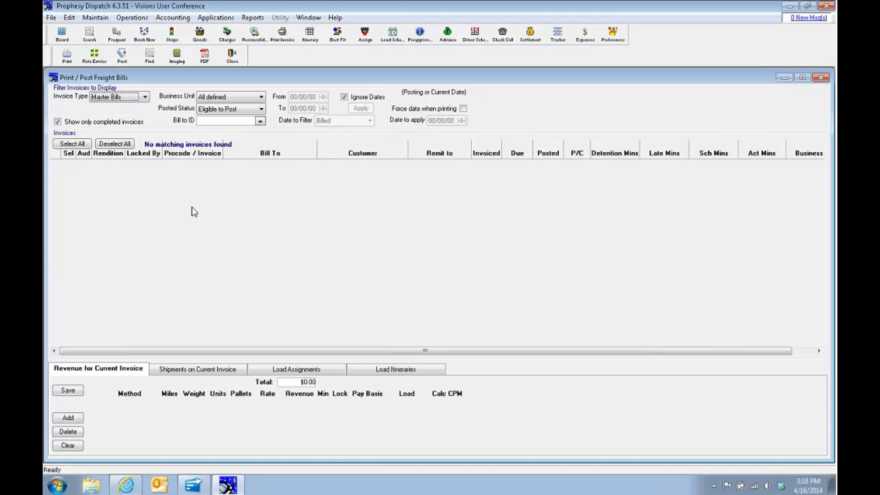
# Look up the GREENSUBARU customer location record, check its Use Master Billing setting, and close the record.
pyautogui.click(99, 19)
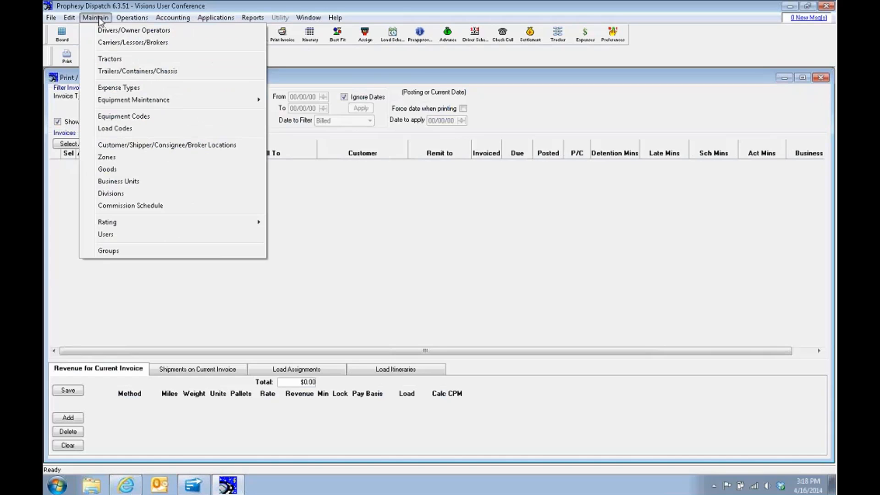
pyautogui.click(244, 146)
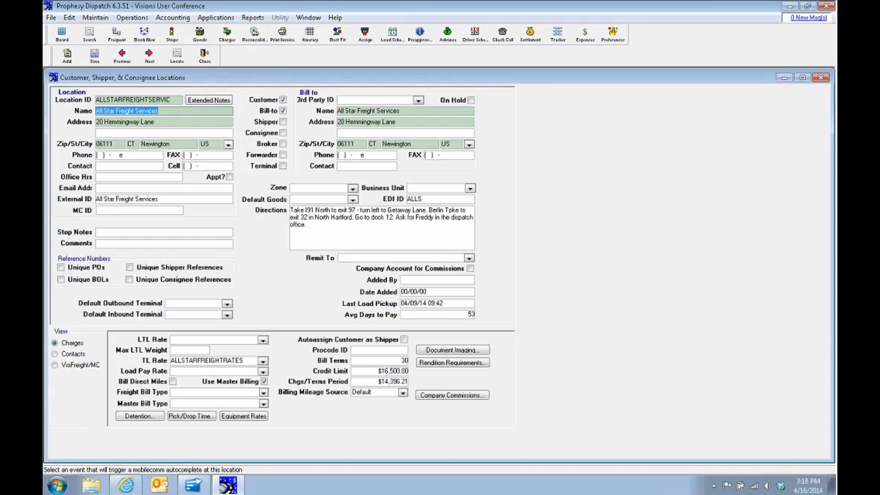
pyautogui.click(177, 58)
pyautogui.write('g')
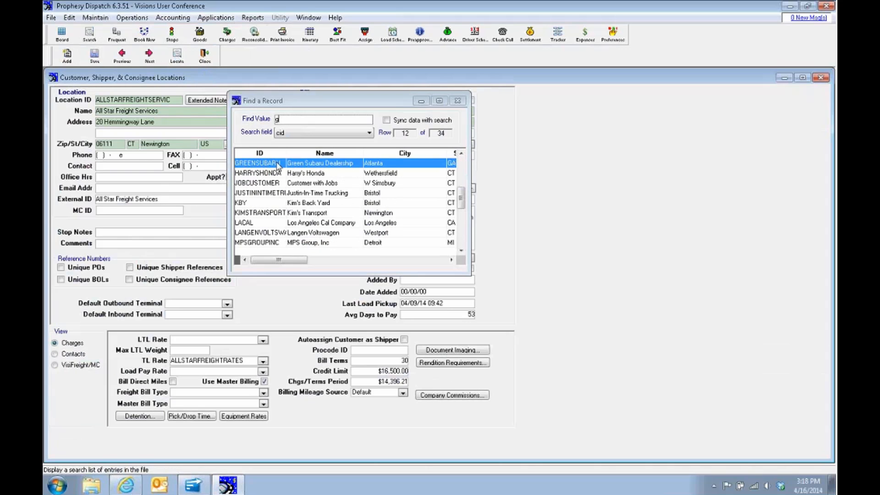
pyautogui.doubleClick(278, 164)
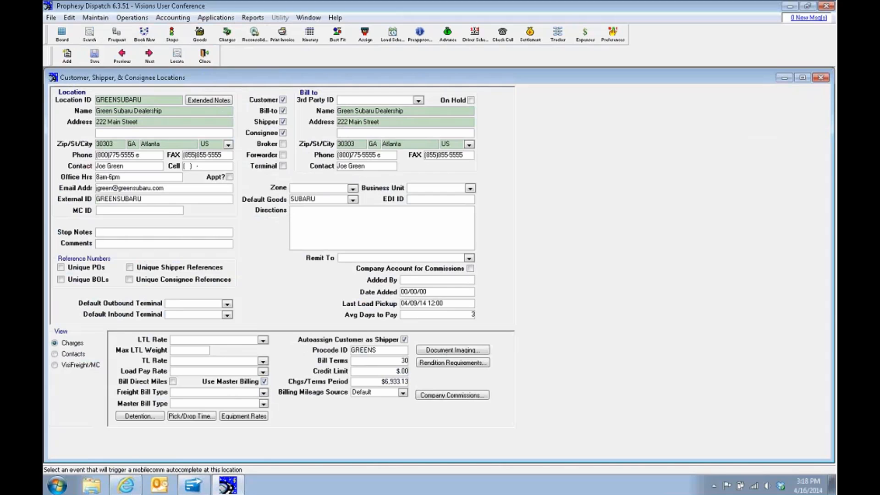
pyautogui.click(206, 56)
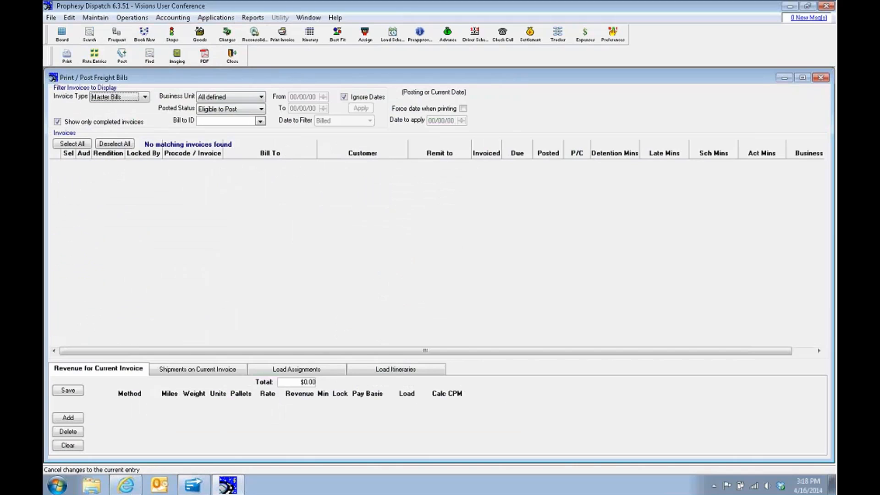
# Open Manage Master Bills and set the bill-to customer to GREENSUBARU.
pyautogui.rightClick(247, 189)
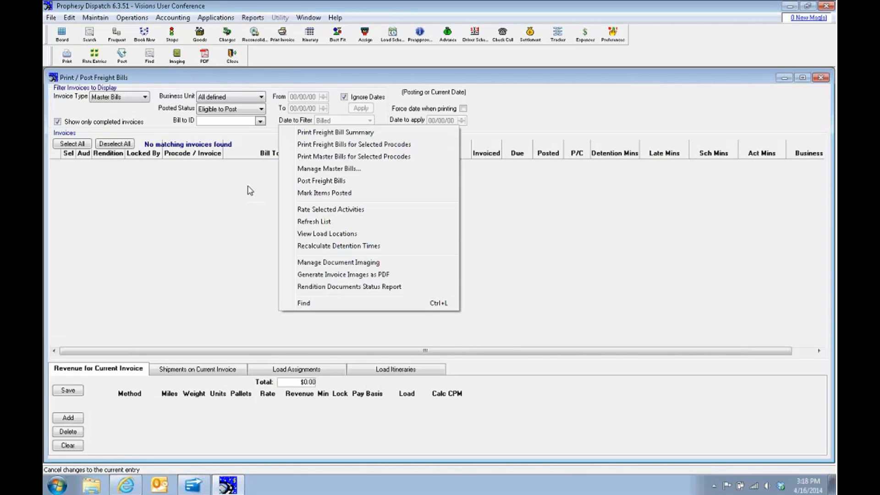
pyautogui.click(393, 173)
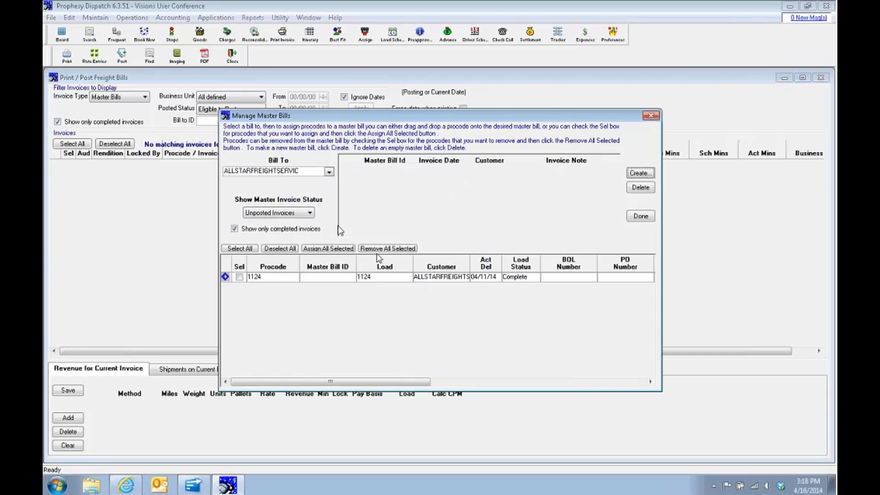
pyautogui.click(329, 172)
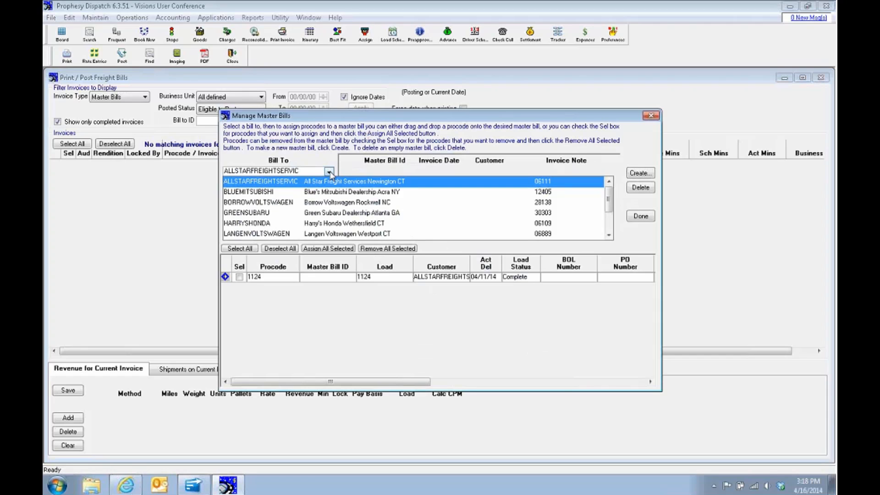
pyautogui.click(341, 213)
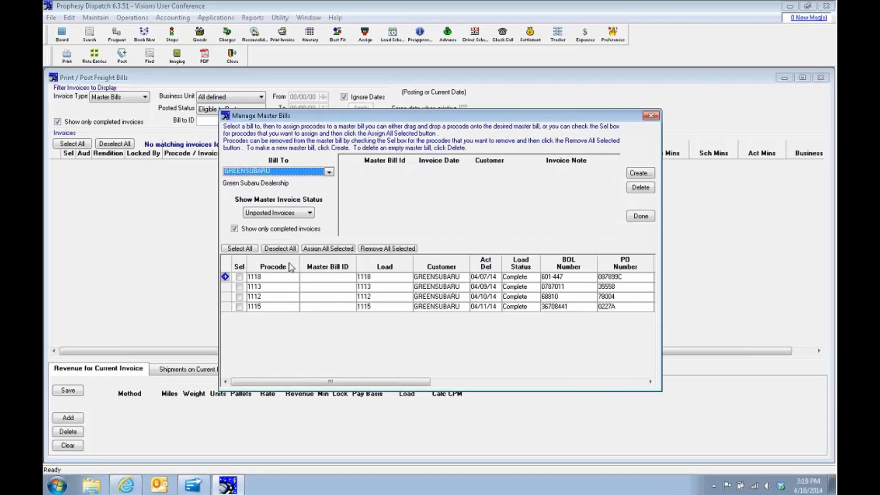
# Narrow the Procode column in the procode list and move the Act Del column directly after it.
pyautogui.moveTo(299, 265); pyautogui.dragTo(281, 265)
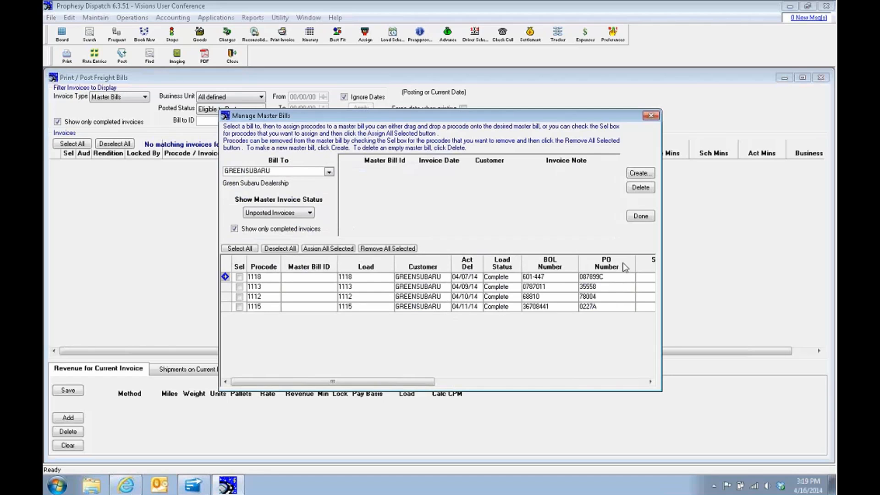
pyautogui.click(469, 268)
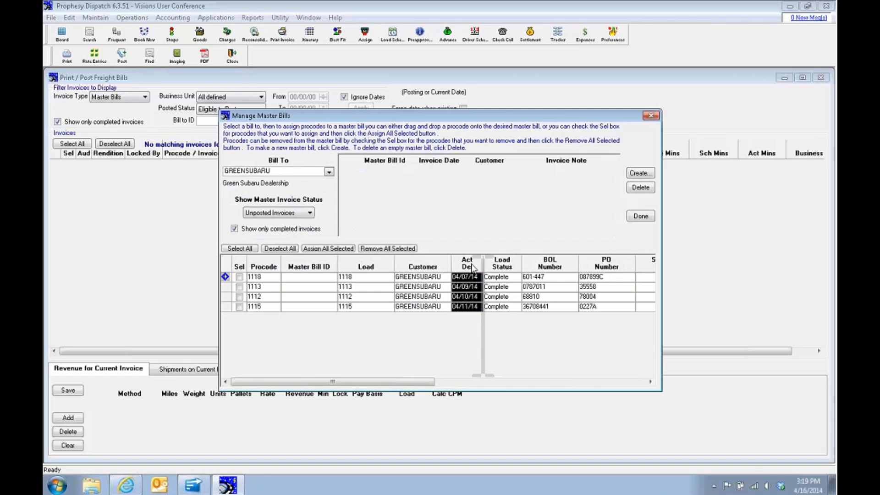
pyautogui.moveTo(470, 268); pyautogui.dragTo(289, 273)
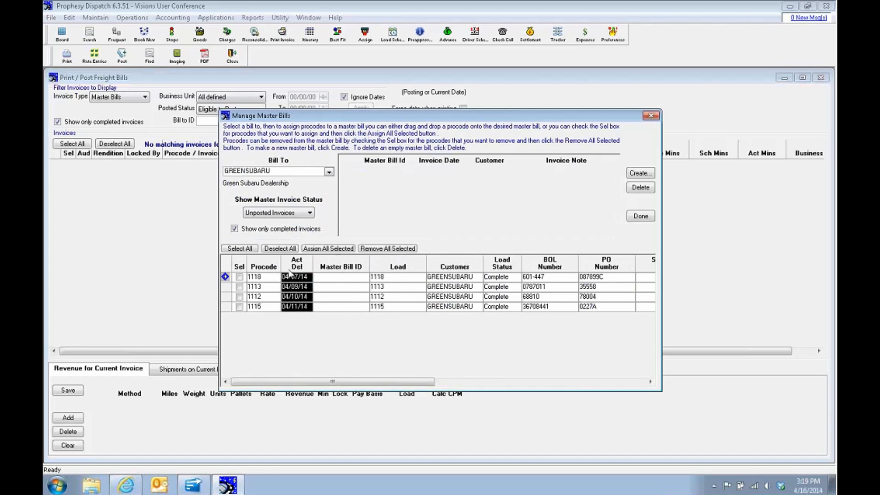
pyautogui.click(289, 325)
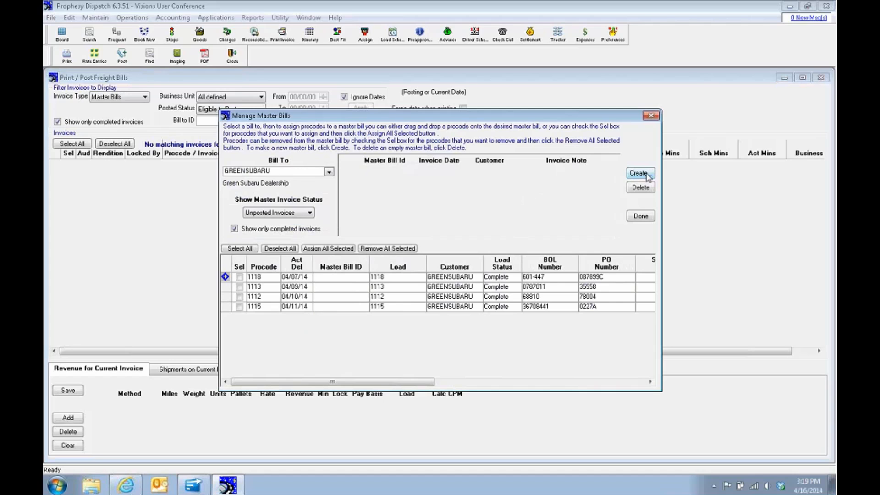
# Create a new master bill for GREENSUBARU with the suggested ID 100004.
pyautogui.click(650, 176)
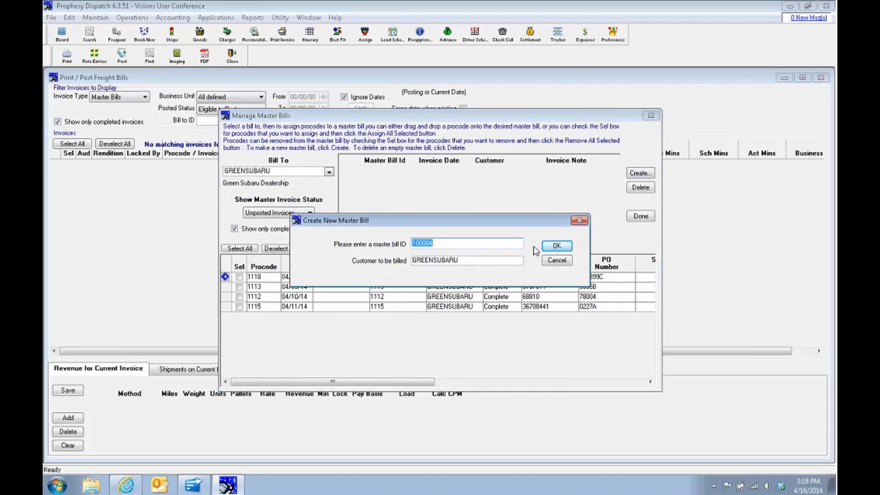
pyautogui.click(557, 247)
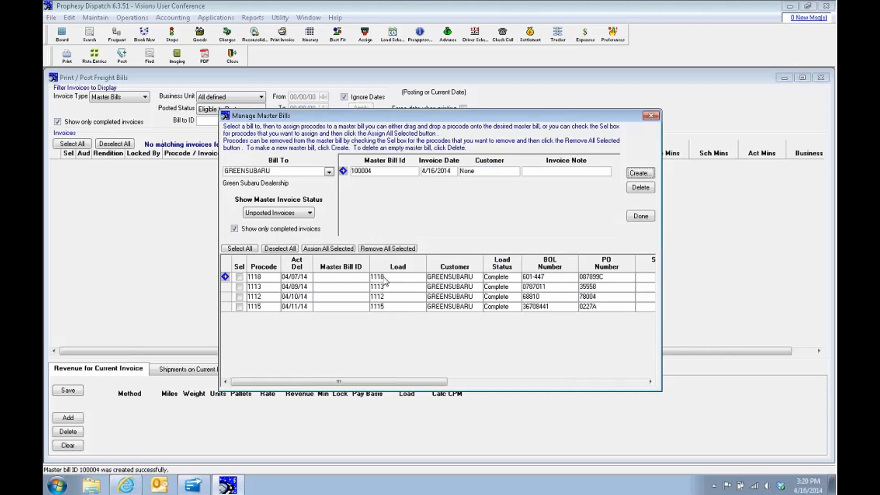
# Assign procodes 1118, 1113, 1112 and 1115 to master bill 100004 and confirm the assignment.
pyautogui.moveTo(388, 279); pyautogui.dragTo(393, 177)
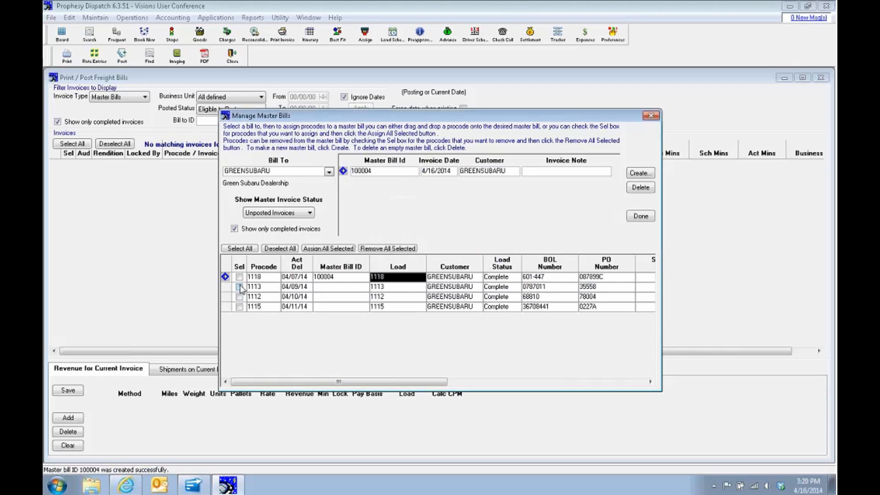
pyautogui.click(240, 287)
pyautogui.click(239, 297)
pyautogui.click(239, 307)
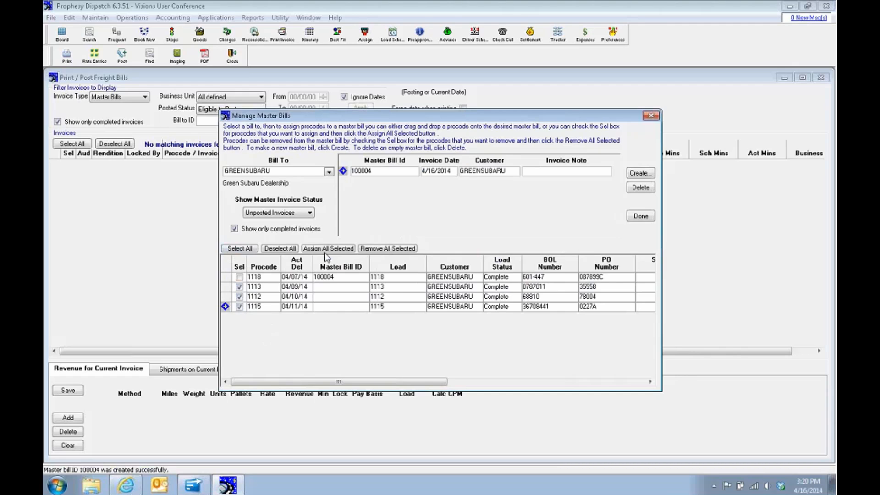
pyautogui.click(348, 252)
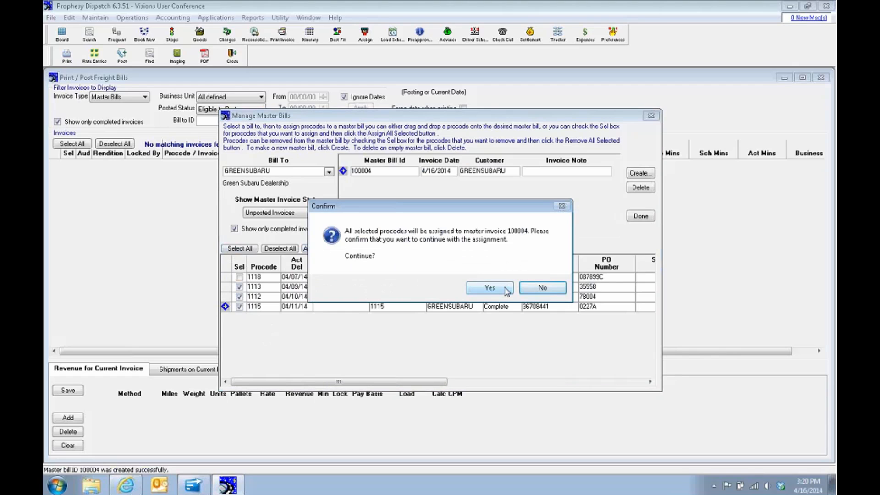
pyautogui.click(507, 288)
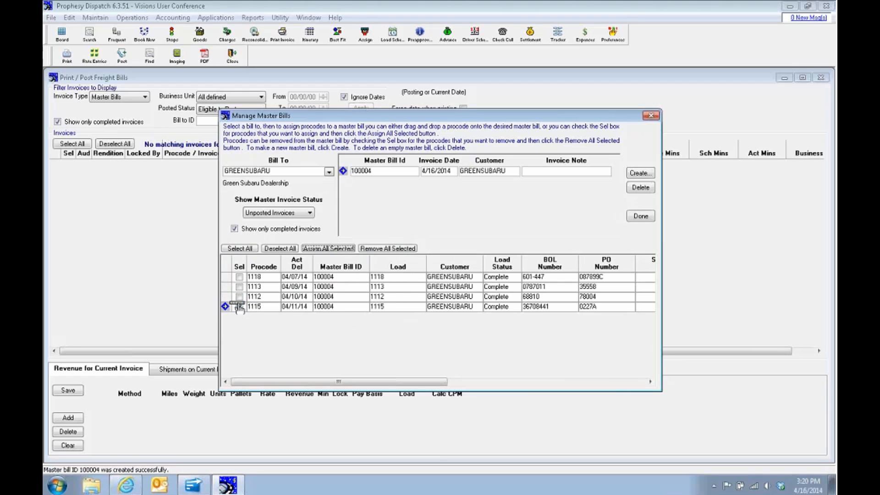
# Remove procode 1115 from master bill 100004 and finish managing the master bills.
pyautogui.click(239, 307)
pyautogui.click(398, 250)
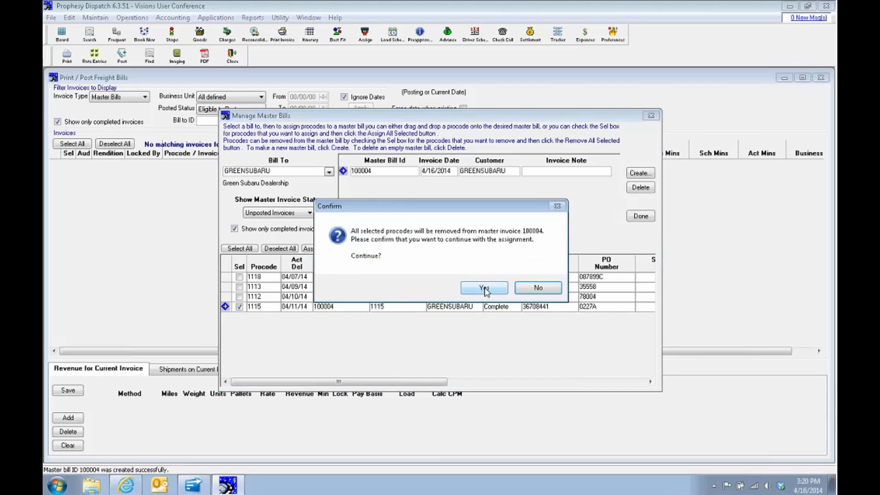
pyautogui.click(485, 288)
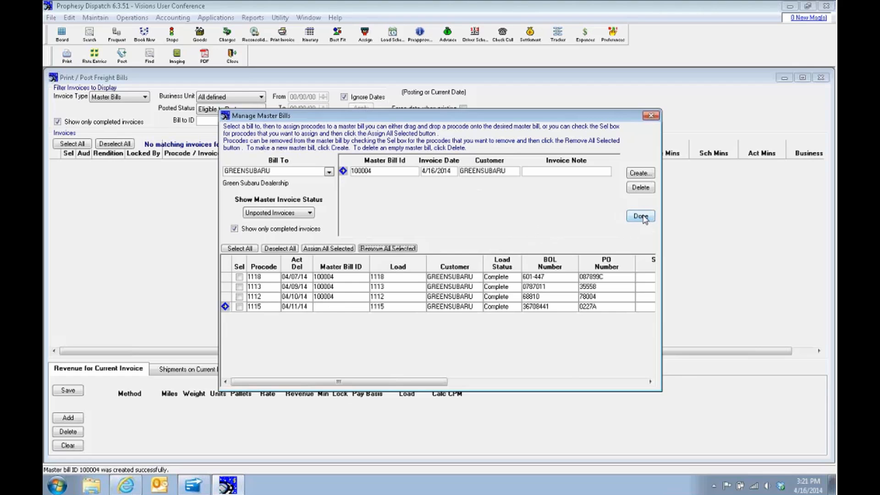
pyautogui.click(641, 216)
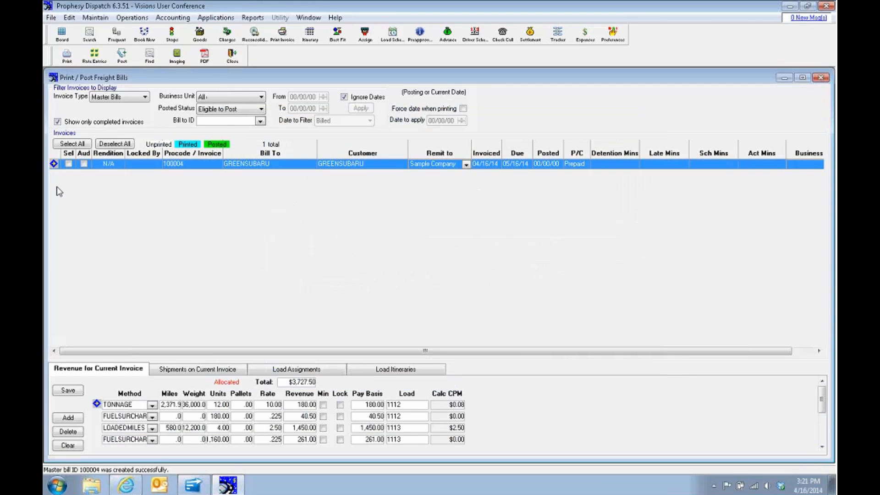
# Print master bill 100004 for GREENSUBARU, review its charges in the preview, and accept it as printed correctly.
pyautogui.click(69, 165)
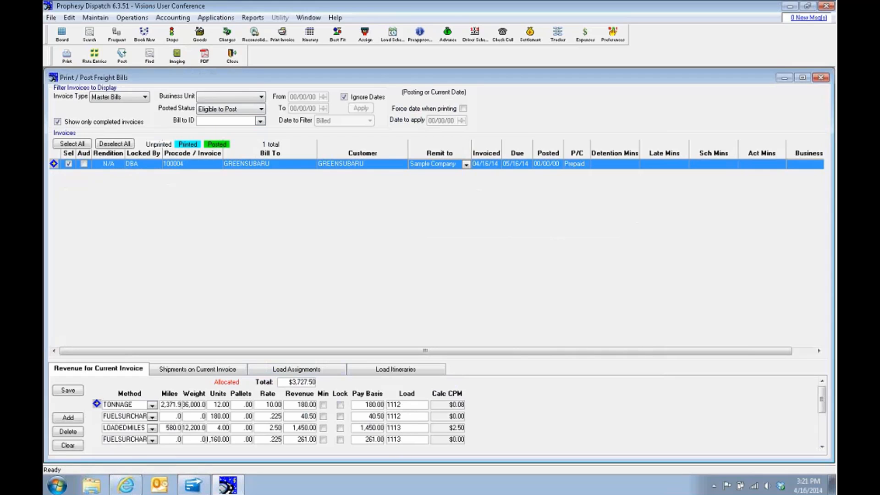
pyautogui.moveTo(822, 406)
pyautogui.mouseDown()
pyautogui.moveTo(821, 442)
pyautogui.moveTo(821, 400)
pyautogui.mouseUp()
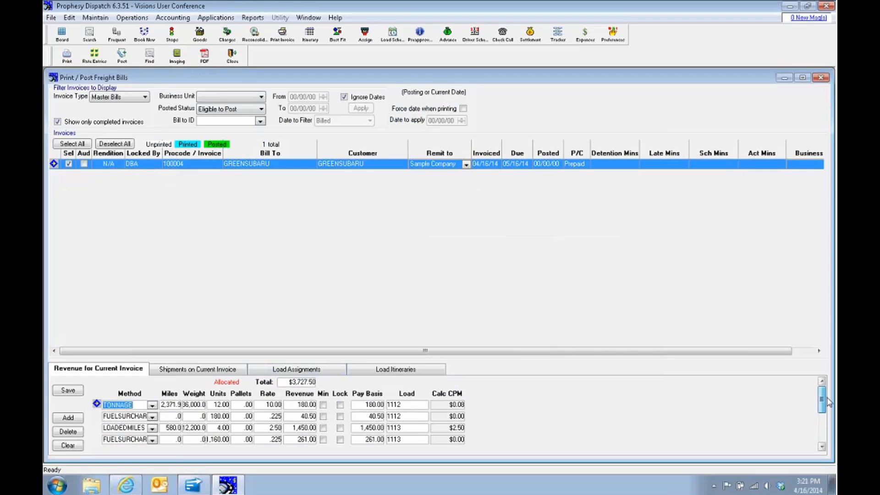
pyautogui.click(70, 59)
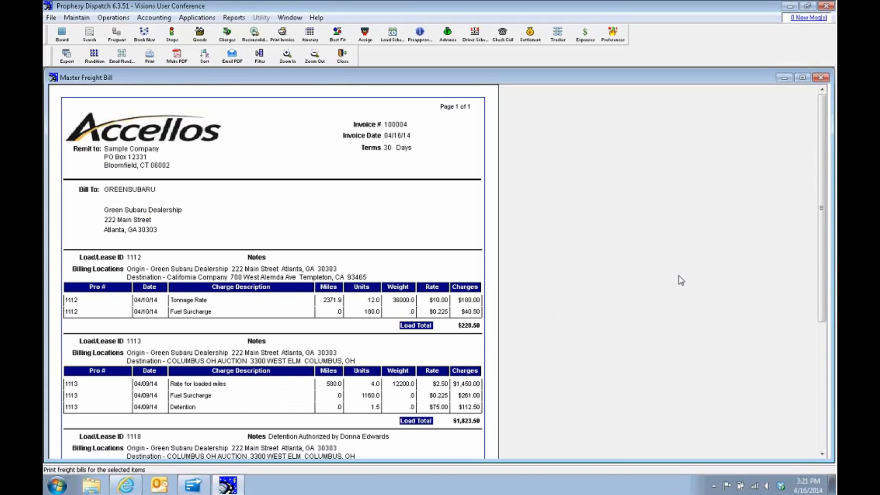
pyautogui.moveTo(821, 210); pyautogui.dragTo(822, 282)
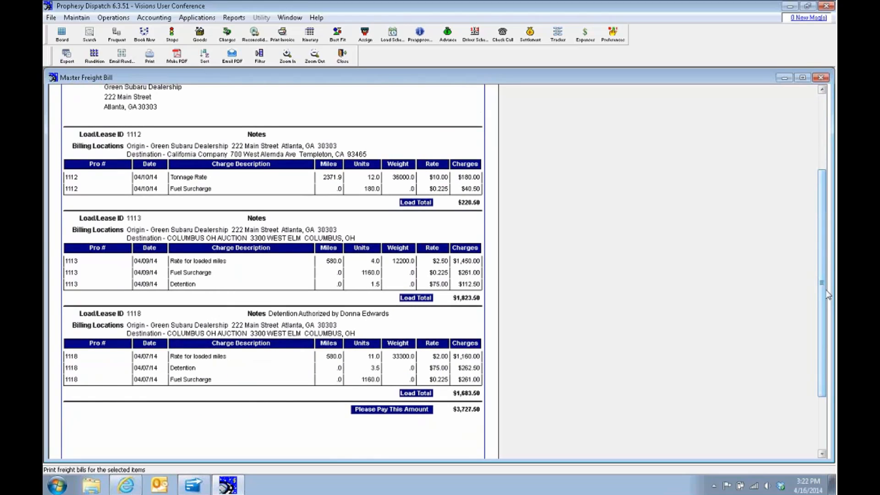
pyautogui.moveTo(825, 296); pyautogui.dragTo(819, 181)
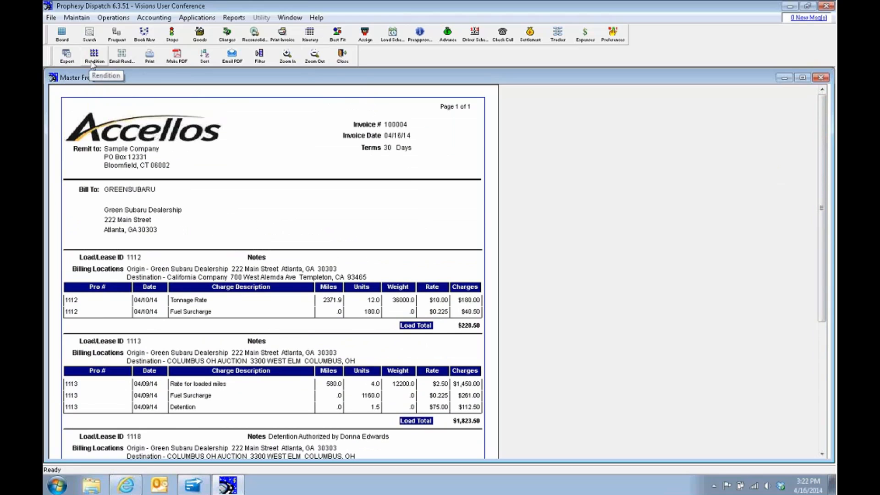
pyautogui.click(343, 56)
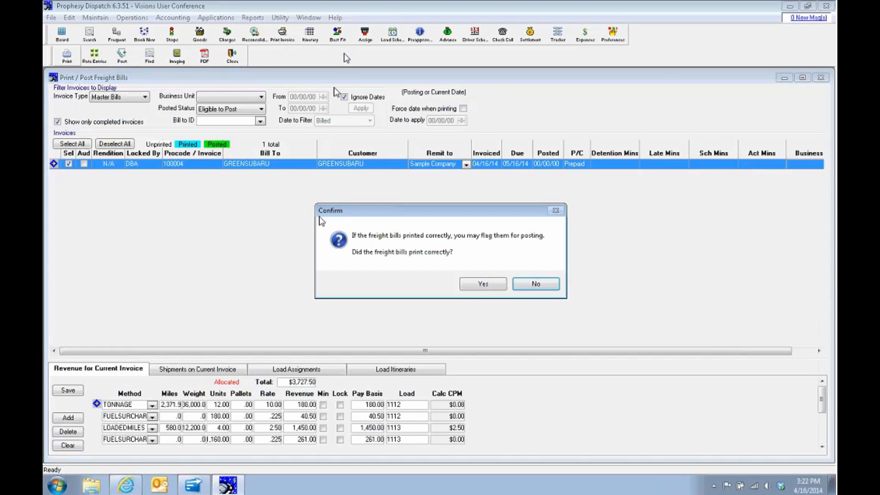
pyautogui.click(482, 284)
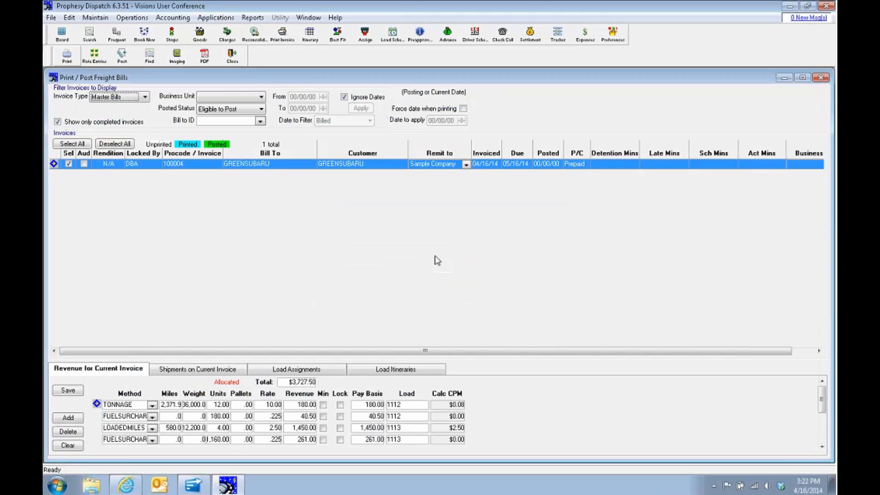
# Post the printed master bill 100004 to Accounts Receivable and dismiss the completion notice.
pyautogui.click(178, 165)
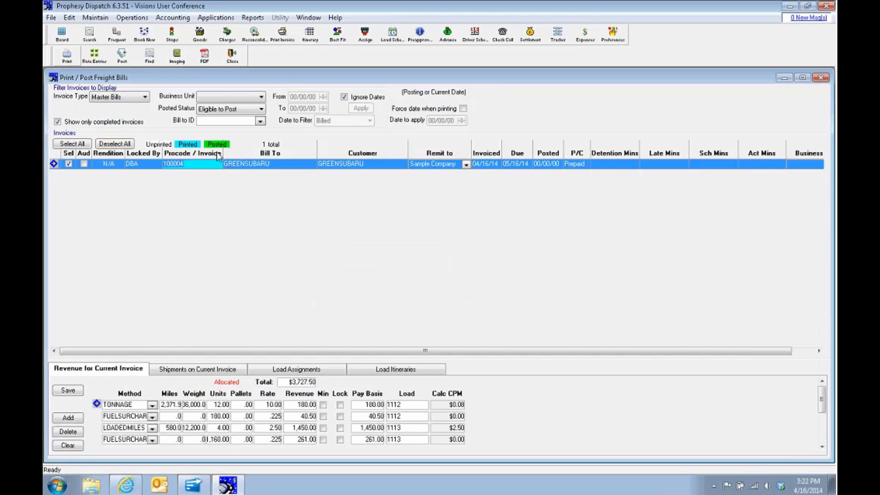
pyautogui.click(121, 56)
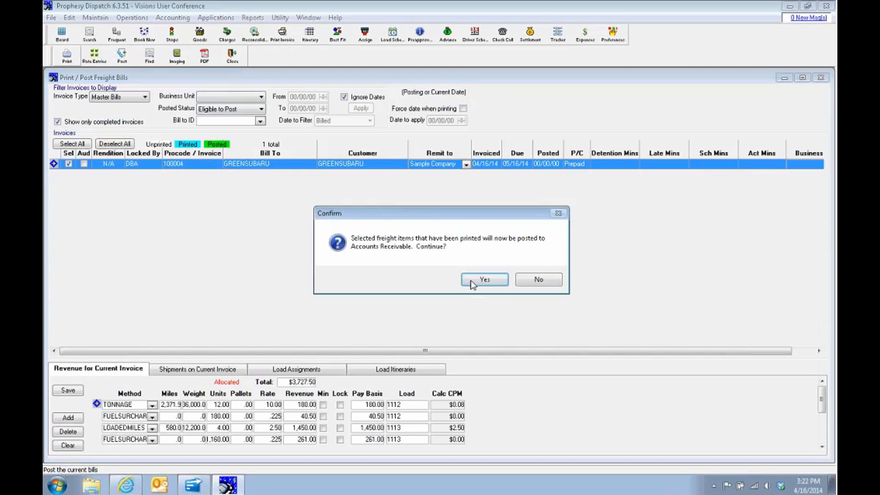
pyautogui.click(483, 281)
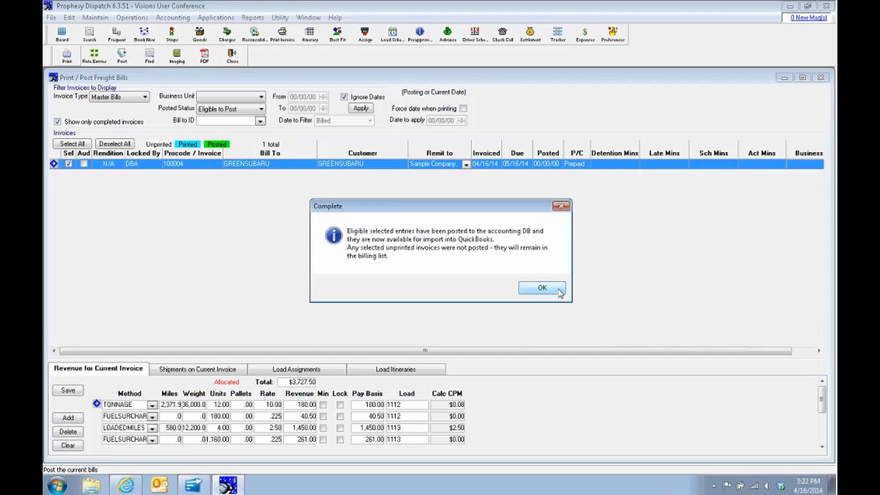
pyautogui.click(558, 289)
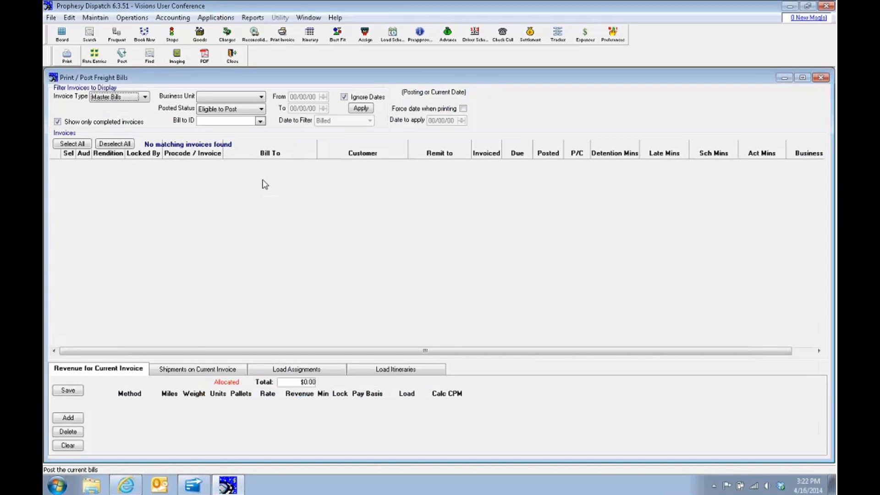
# Filter the master bills to Previously Posted and start reversing GREENSUBARU bill 100004.
pyautogui.click(261, 109)
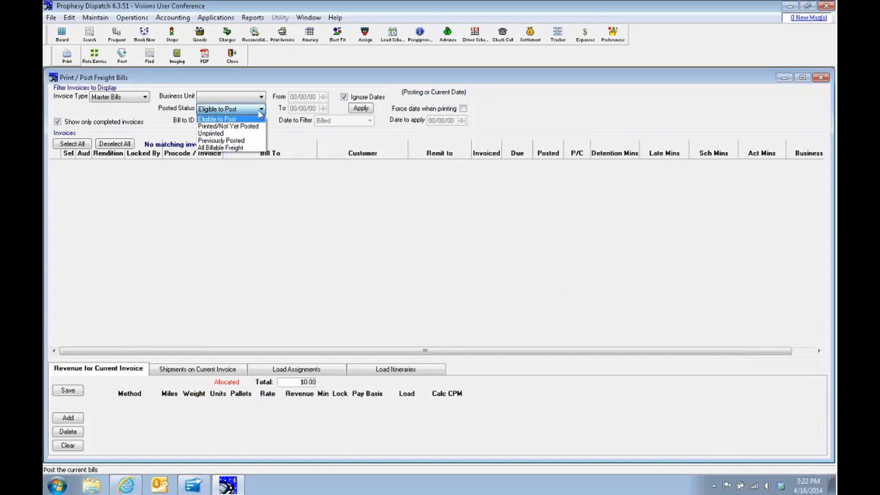
pyautogui.click(254, 140)
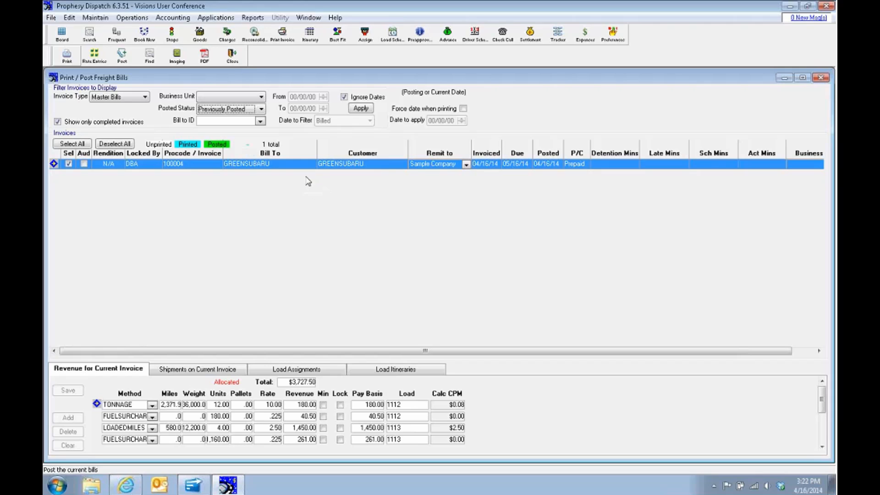
pyautogui.rightClick(282, 168)
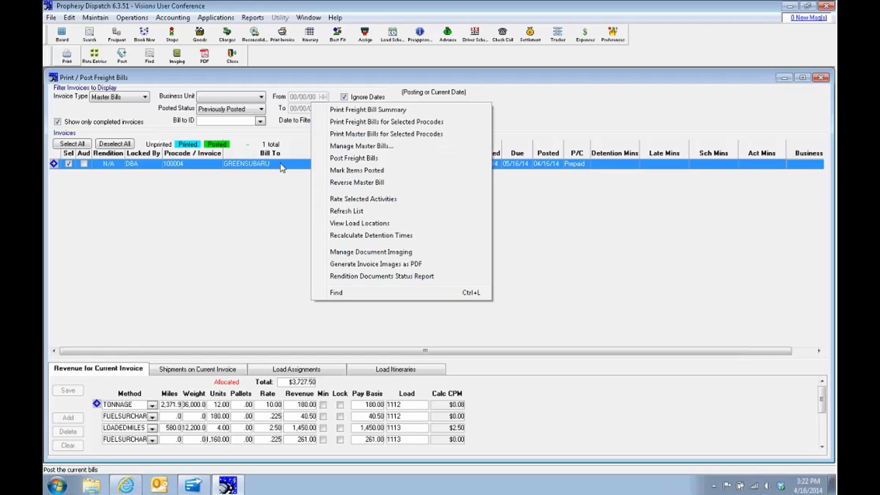
pyautogui.click(397, 184)
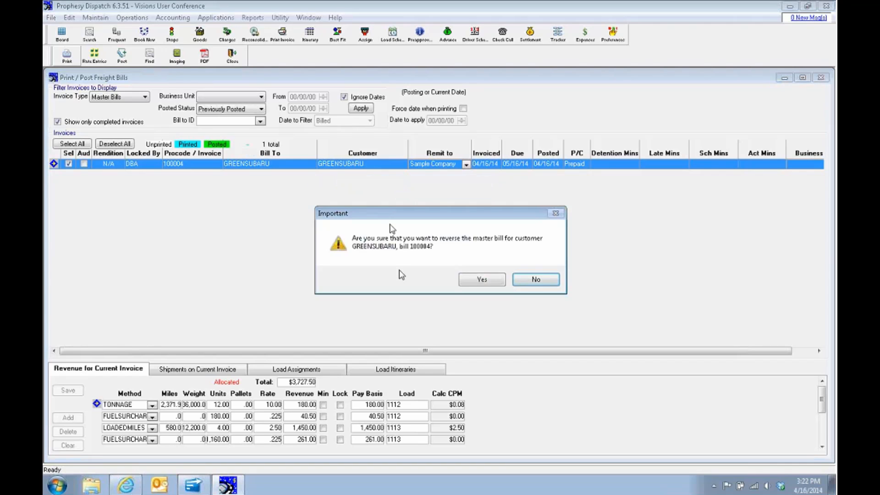
pyautogui.click(500, 282)
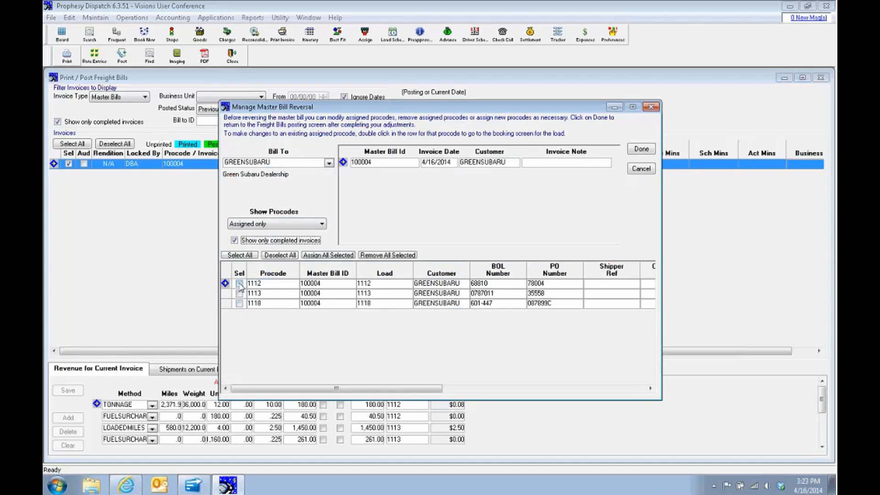
# Remove procode 1112 from master bill 100004 and complete the bill's reversal.
pyautogui.click(239, 284)
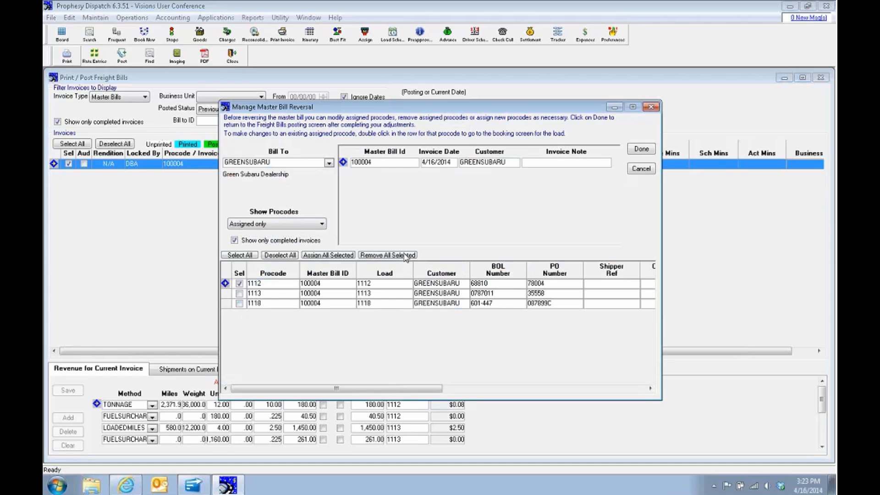
pyautogui.click(406, 256)
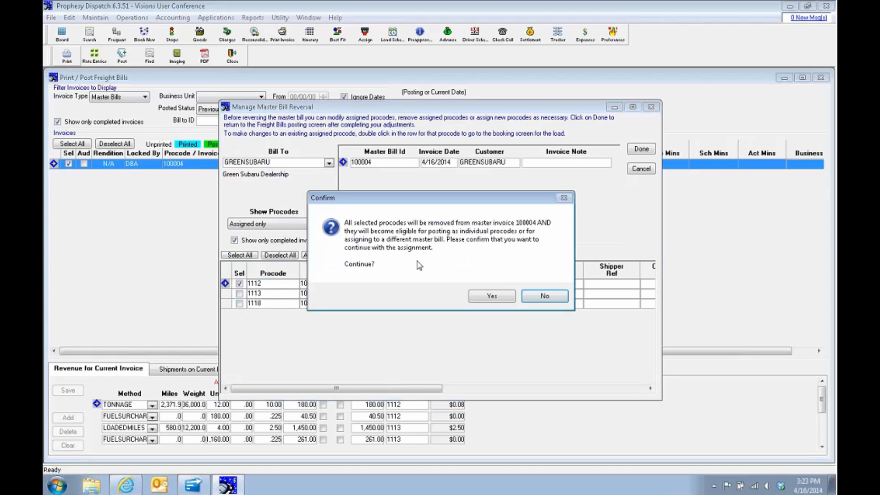
pyautogui.click(492, 296)
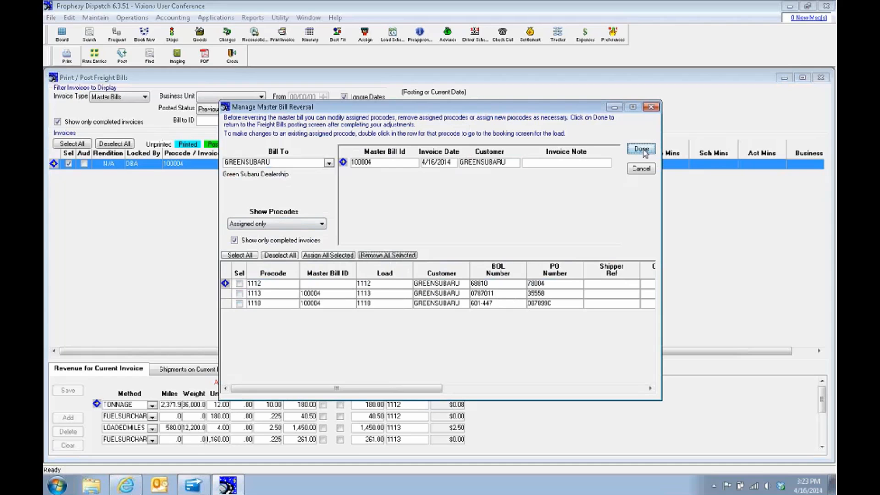
pyautogui.click(641, 149)
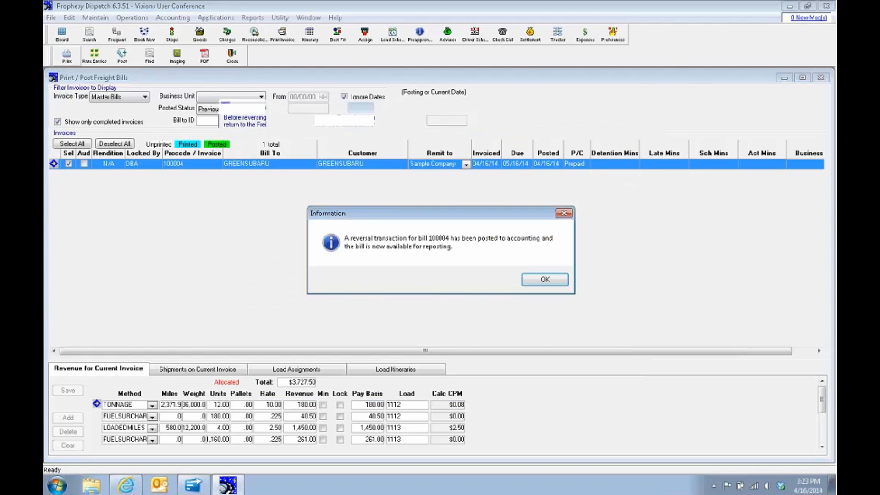
pyautogui.click(545, 280)
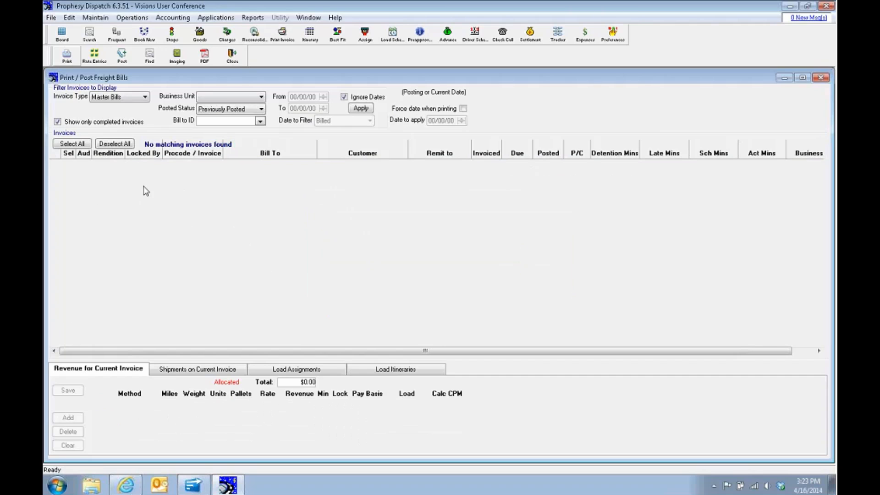
# Filter the master bills to Eligible to Post, reprint bill 100004, and accept it as printed correctly.
pyautogui.click(255, 110)
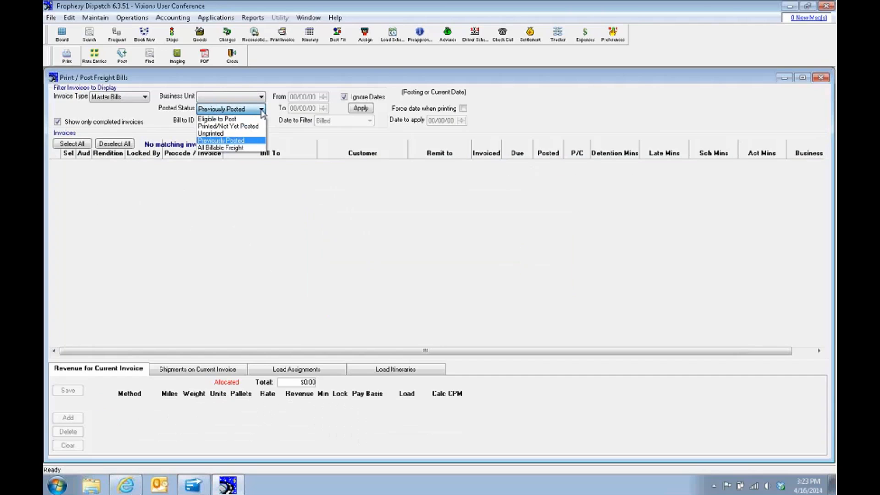
pyautogui.click(240, 121)
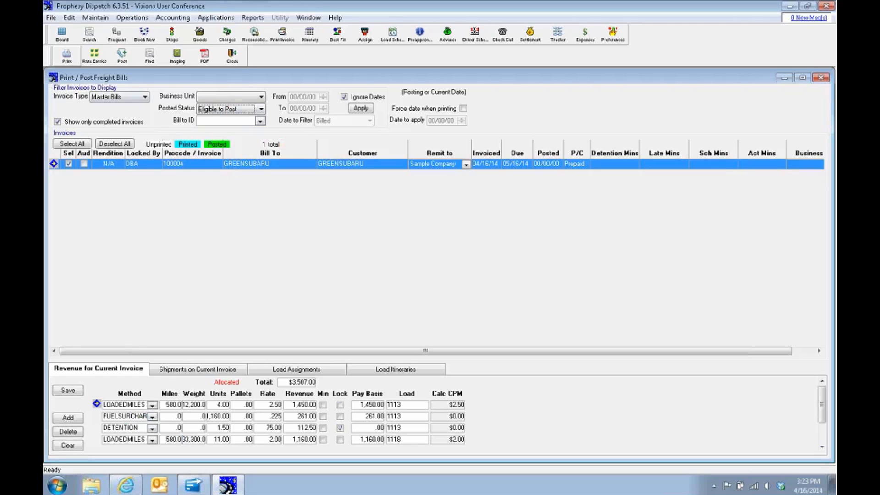
pyautogui.click(69, 62)
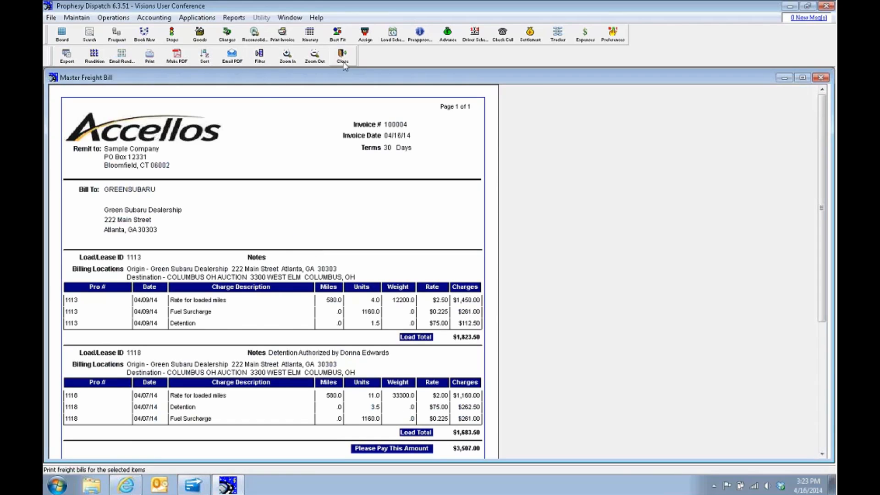
pyautogui.click(343, 64)
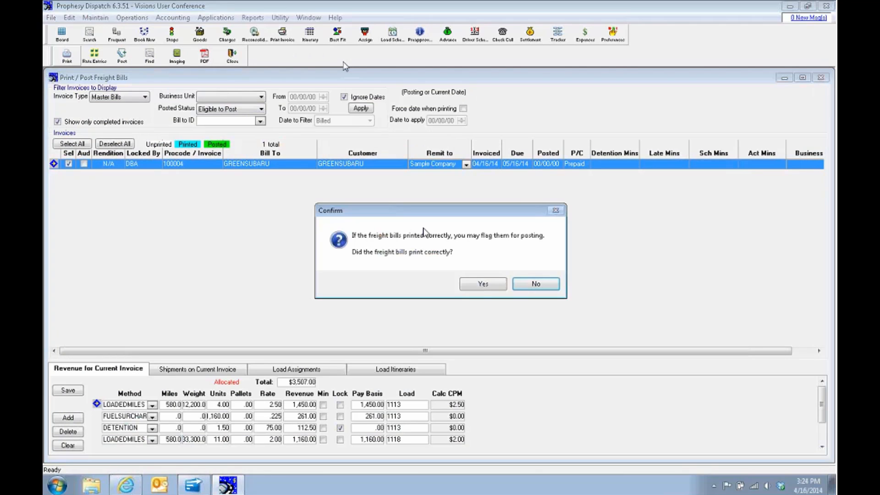
pyautogui.click(483, 284)
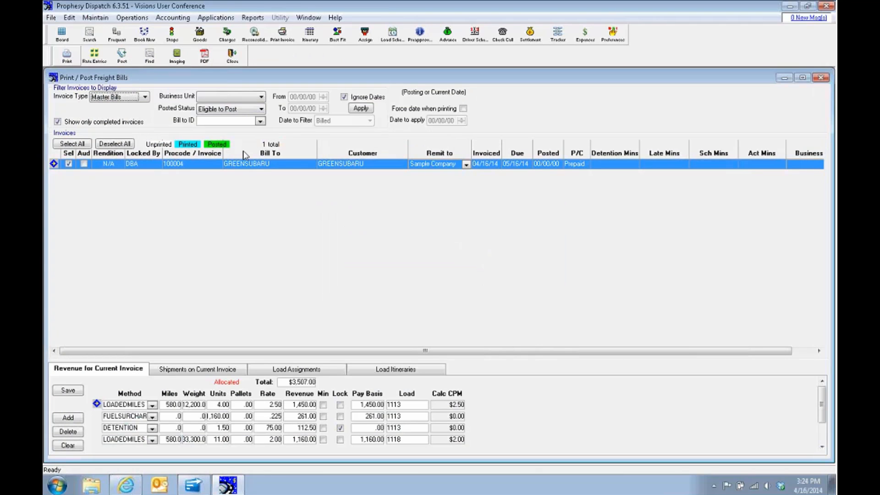
# Repost the revised master bill 100004 to Accounts Receivable.
pyautogui.click(122, 55)
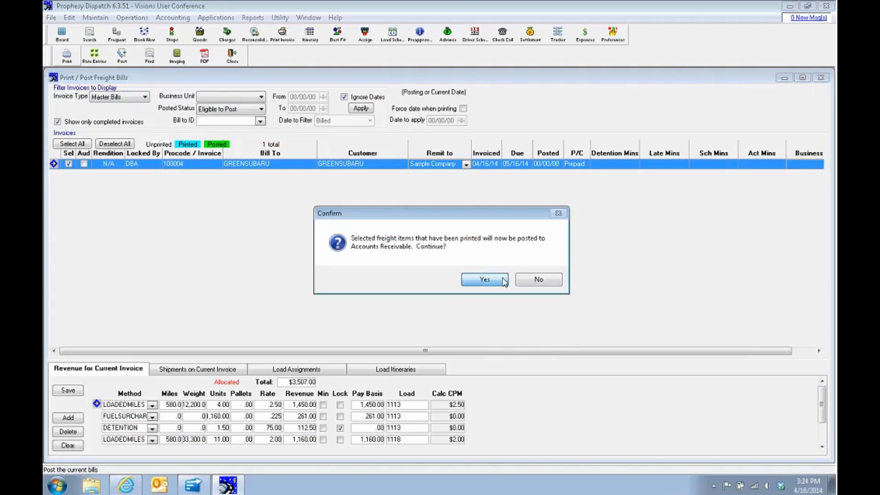
pyautogui.click(486, 281)
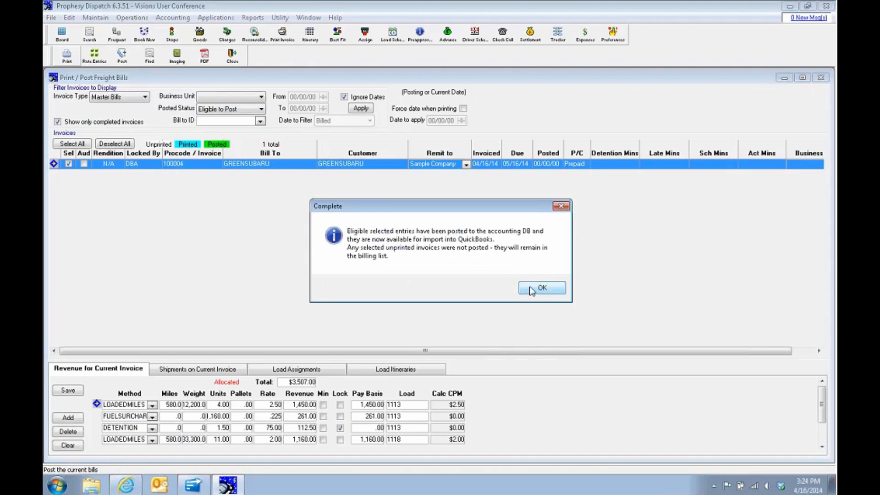
# Acknowledge the completed master bill posting and change the invoice type filter to Freight Bills.
pyautogui.click(538, 291)
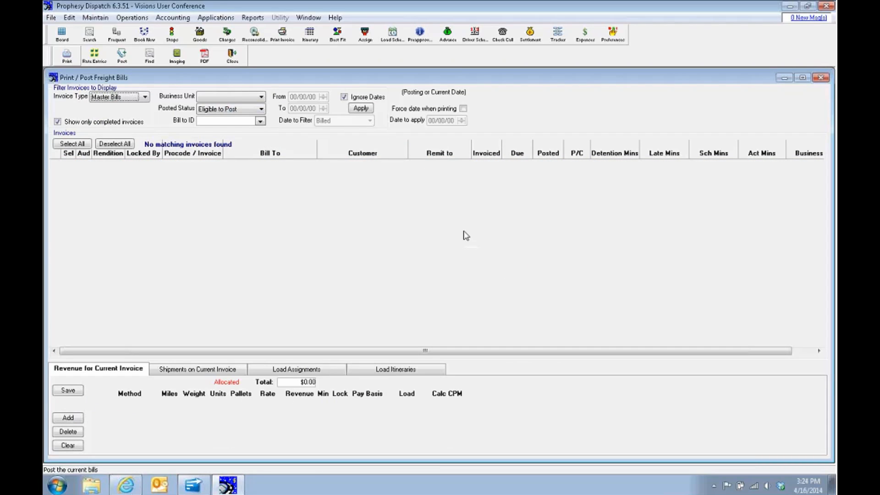
pyautogui.click(234, 56)
pyautogui.click(145, 98)
pyautogui.click(120, 107)
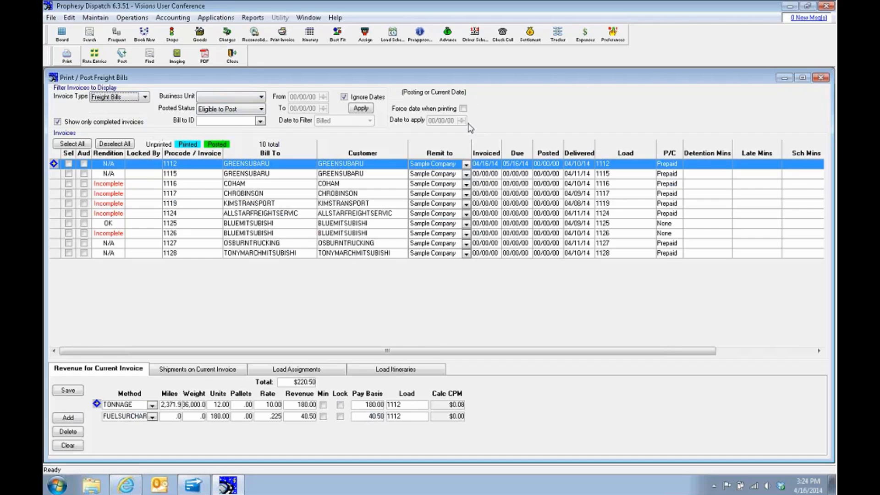
# Select COHAM freight bill 1116 and force its printing date to 03/31/14.
pyautogui.click(68, 184)
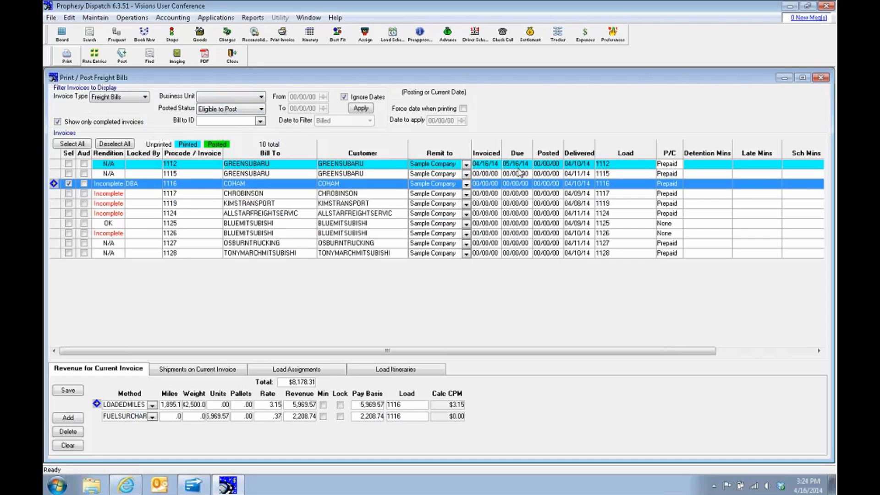
pyautogui.click(463, 109)
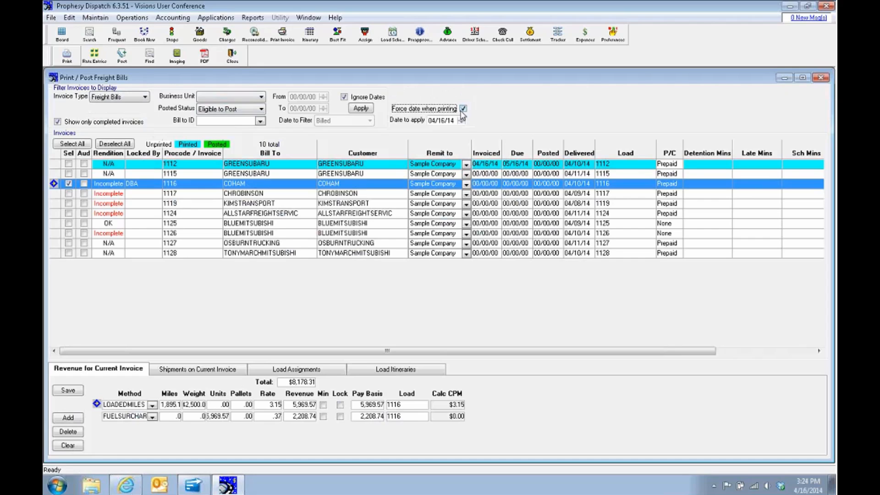
pyautogui.click(455, 121)
pyautogui.moveTo(455, 121); pyautogui.dragTo(417, 126)
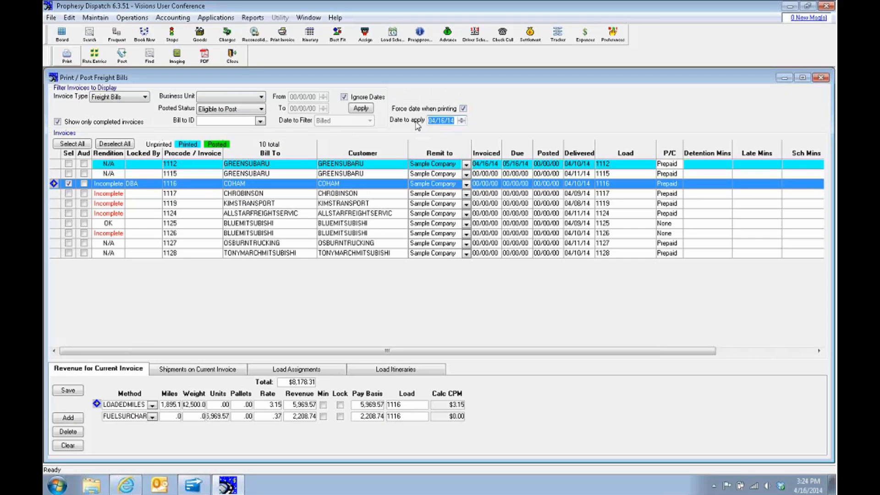
pyautogui.write('03/31/14')
# Print COHAM freight bill 1116, check the dated invoice, and accept it as printed correctly.
pyautogui.click(67, 58)
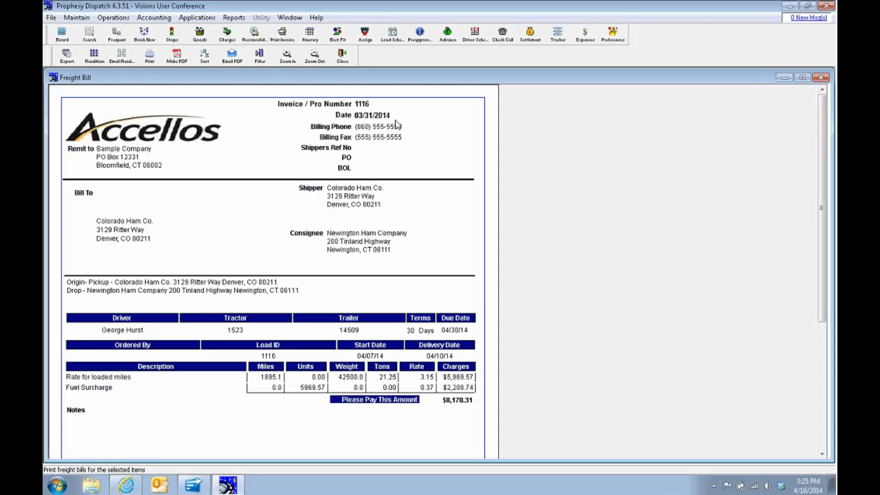
pyautogui.click(343, 57)
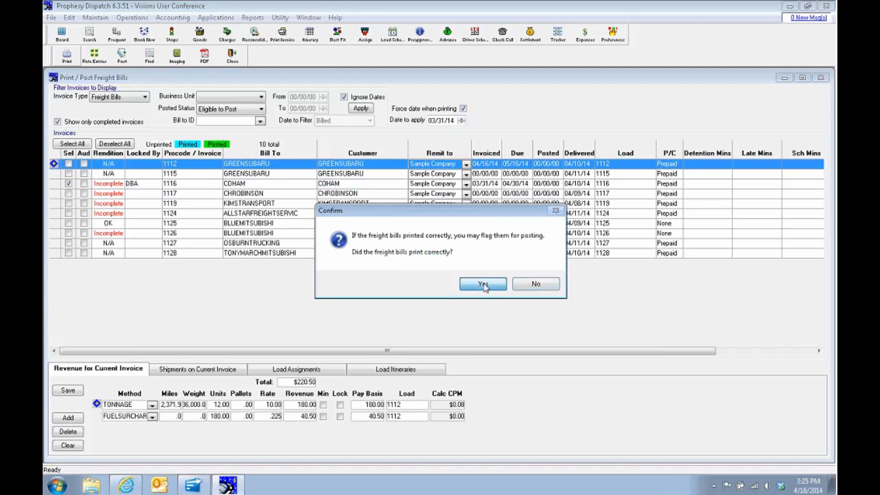
pyautogui.click(483, 284)
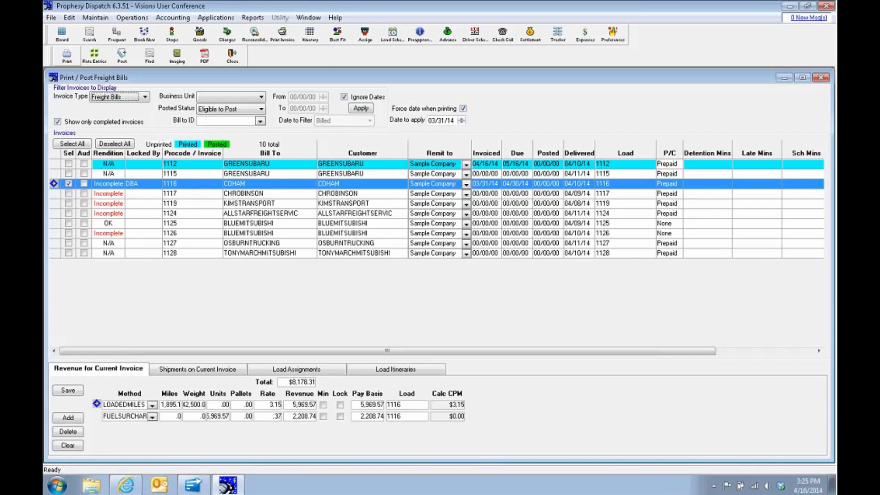
# Post the printed COHAM freight bill 1116 to Accounts Receivable.
pyautogui.click(123, 56)
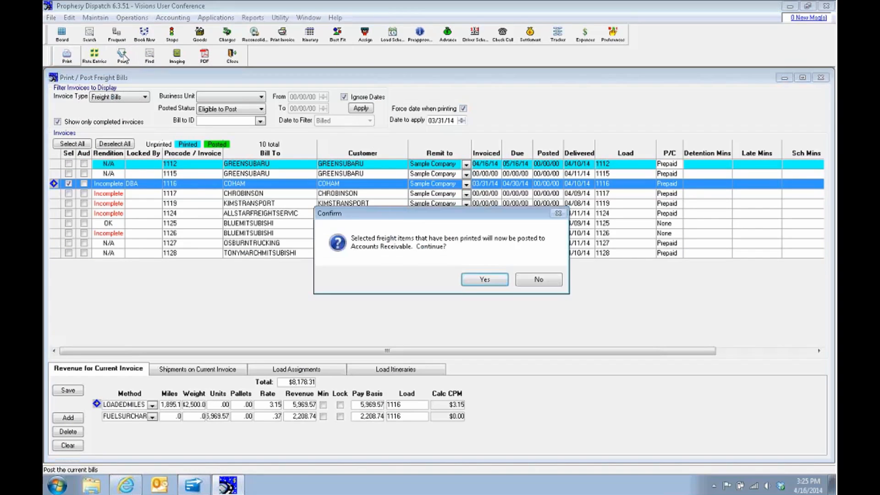
pyautogui.click(500, 279)
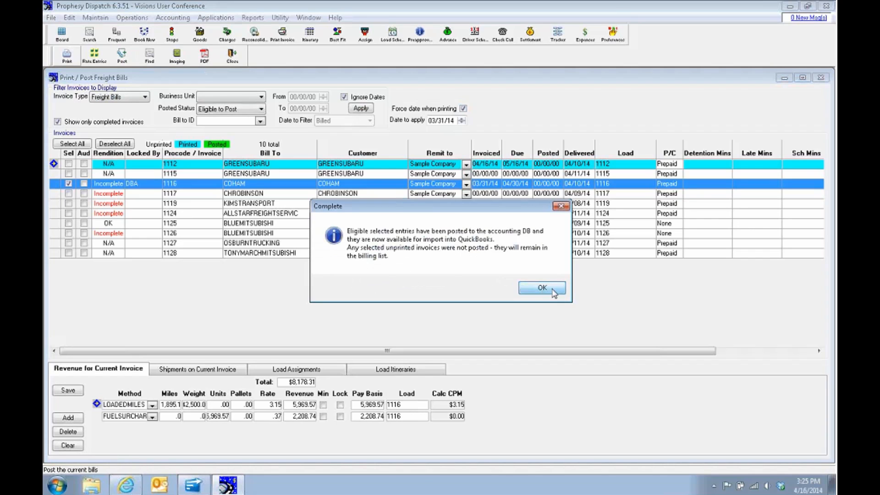
pyautogui.click(552, 290)
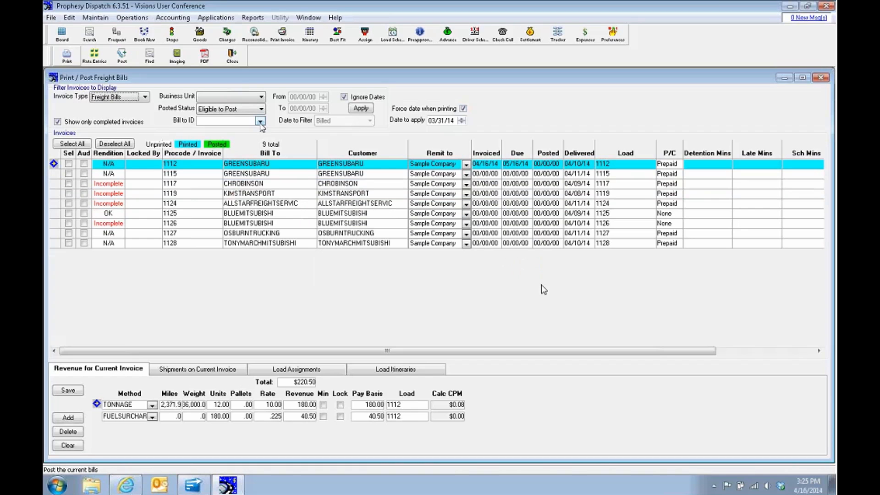
# Run the QuickBooks export for the Visions User Conference company and process all Accounts Receivable data.
pyautogui.click(232, 58)
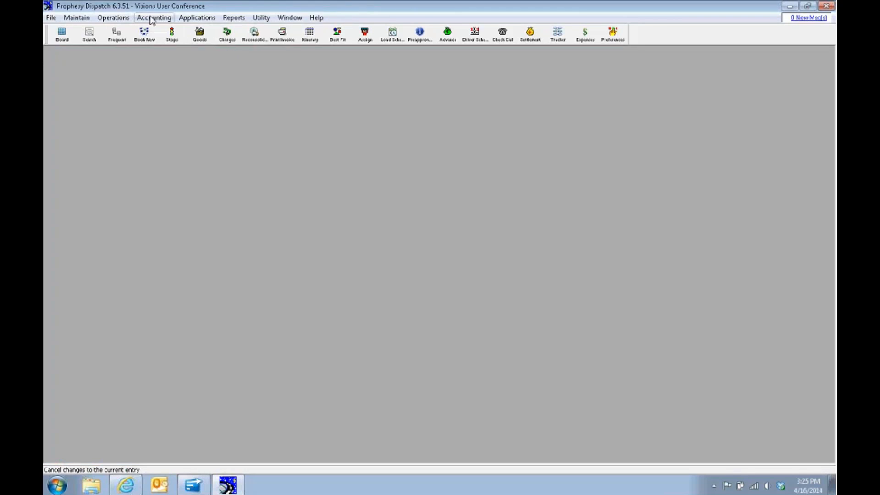
pyautogui.click(152, 19)
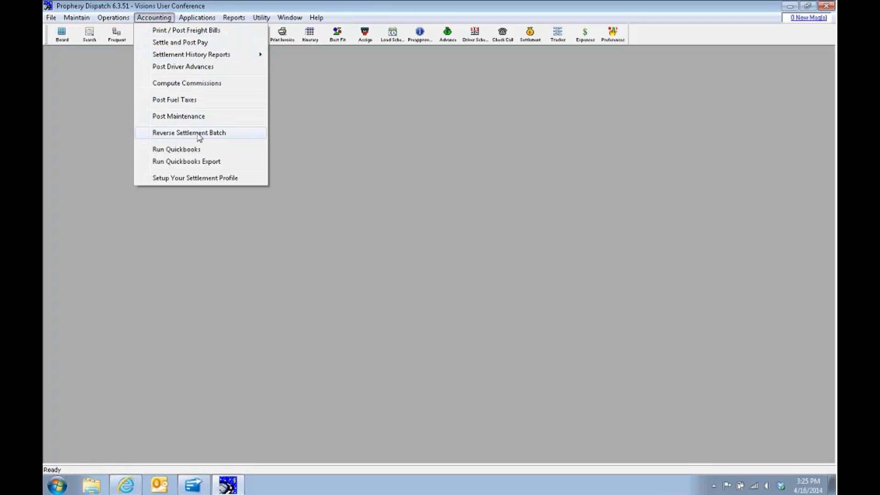
pyautogui.click(247, 166)
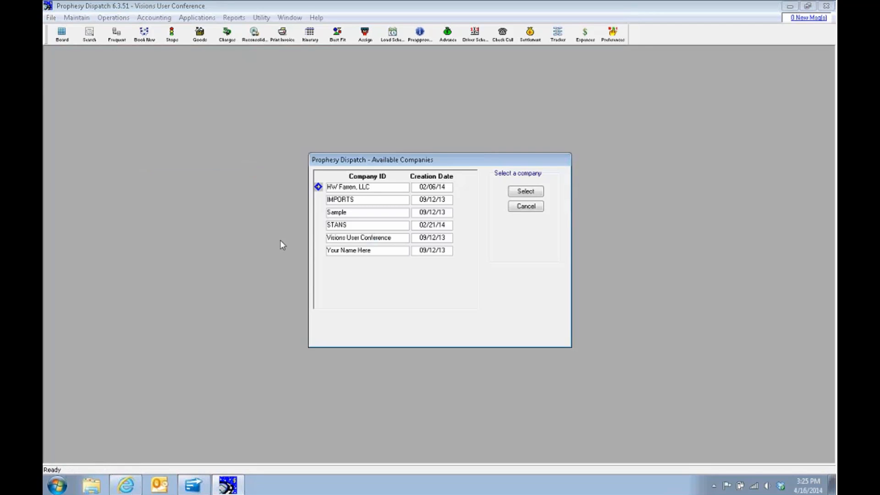
pyautogui.click(394, 239)
pyautogui.click(526, 191)
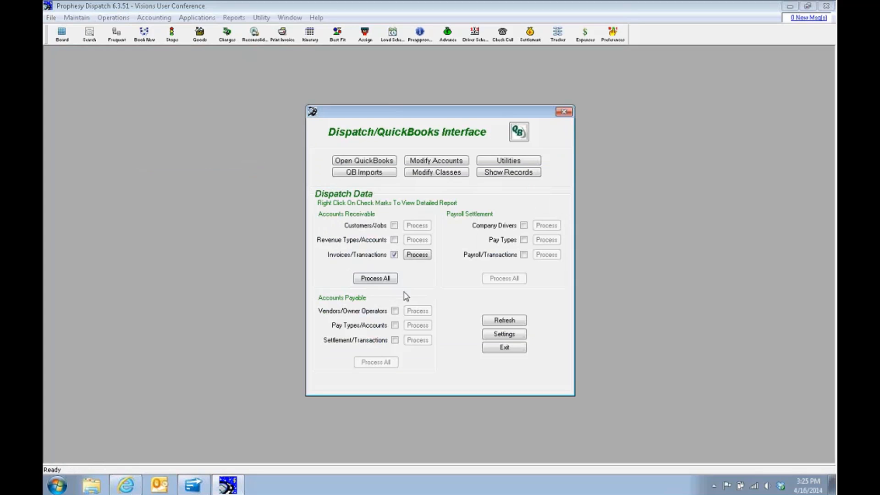
pyautogui.click(379, 278)
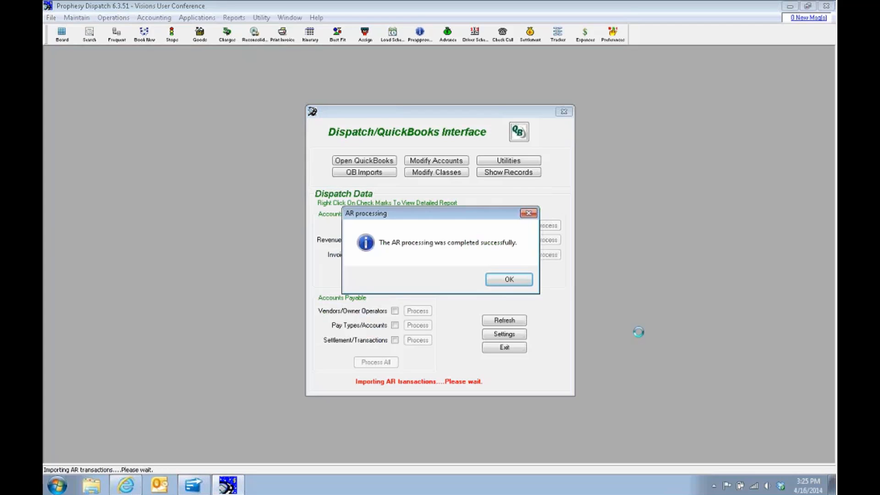
pyautogui.click(508, 280)
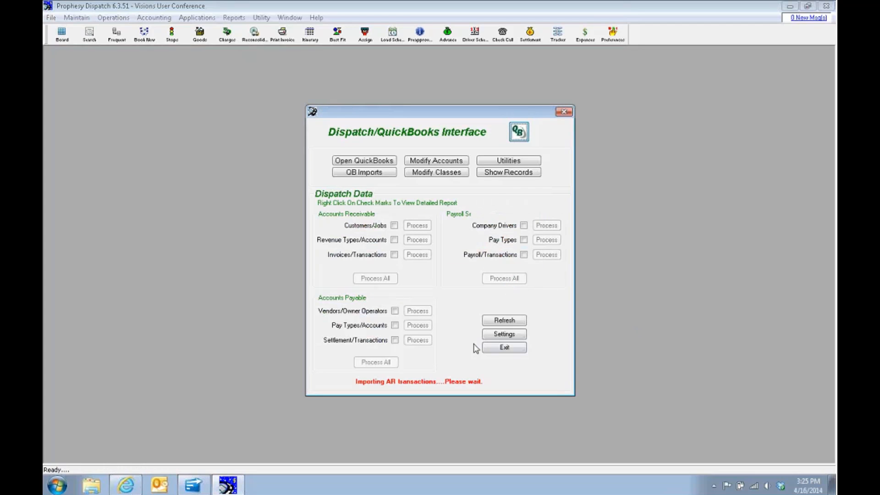
# Switch to QuickBooks and examine the line items of All Star Freight Services invoice 1120.
pyautogui.moveTo(195, 490)
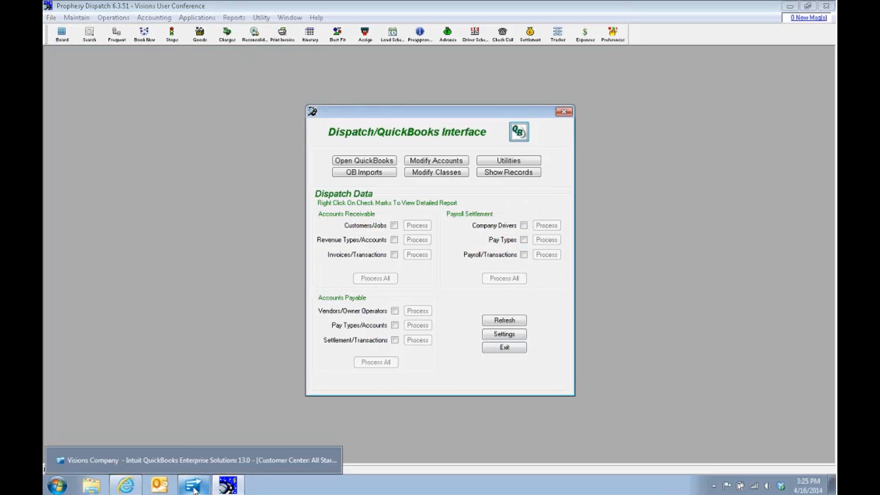
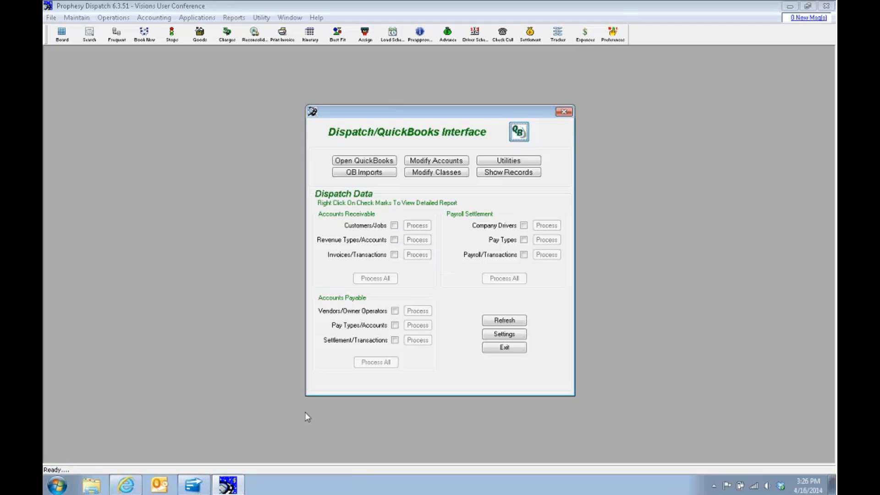
pyautogui.click(193, 485)
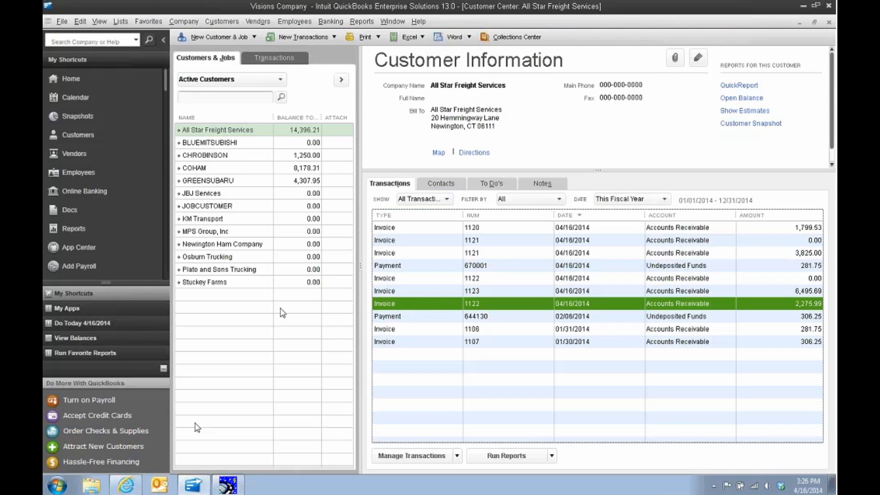
pyautogui.doubleClick(491, 230)
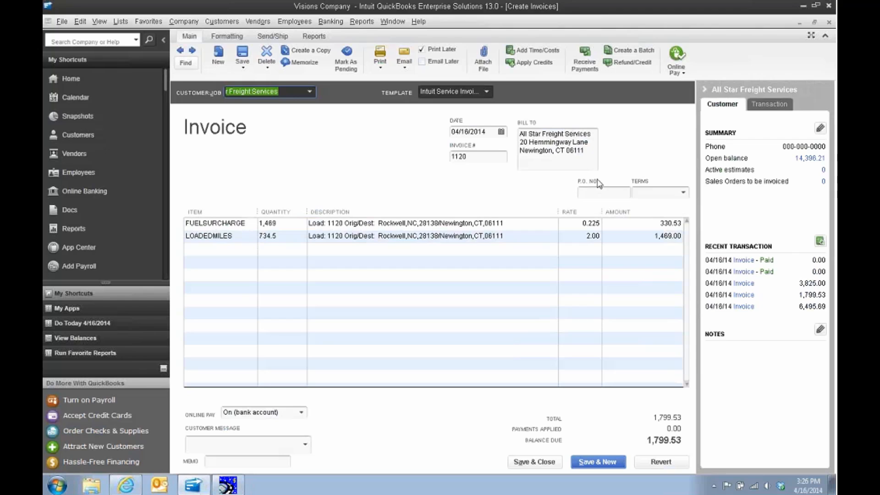
pyautogui.click(829, 22)
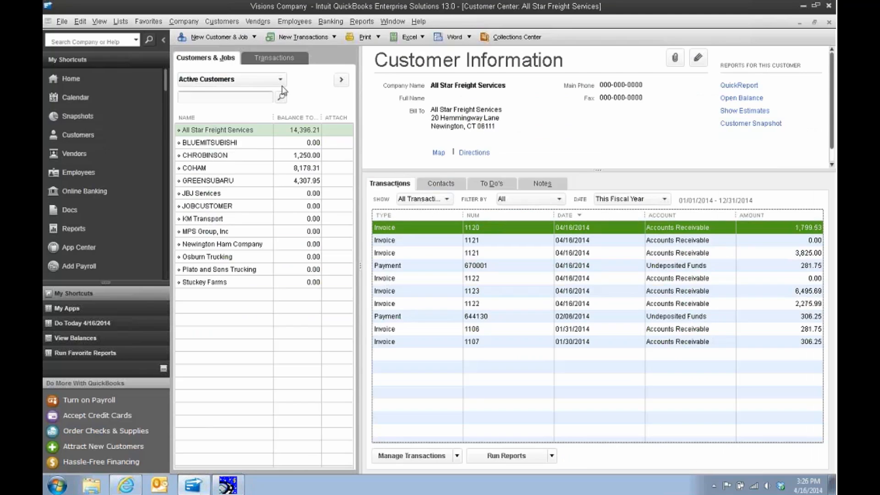
# Open the Item List and widen the Account column to examine the revenue account assigned to each item.
pyautogui.click(121, 21)
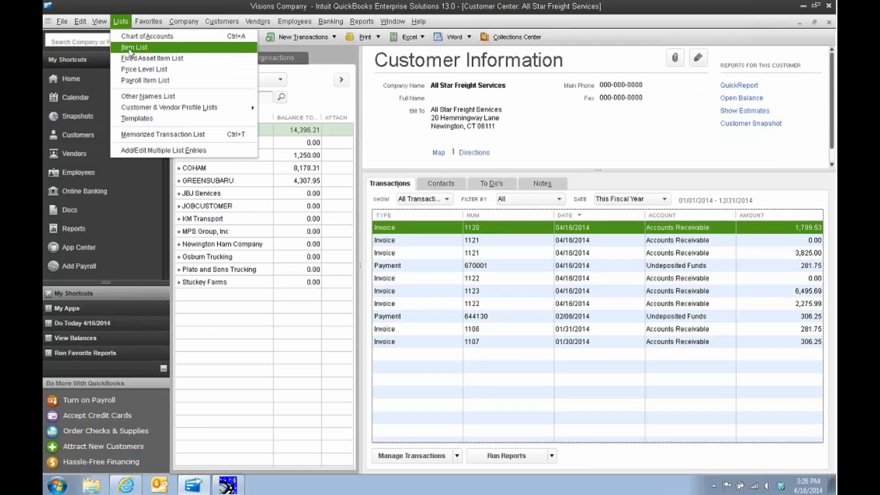
pyautogui.click(166, 50)
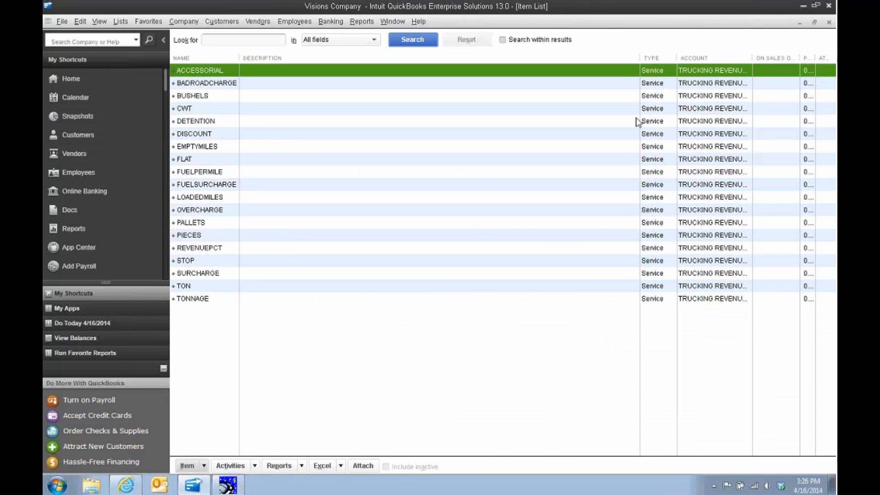
pyautogui.moveTo(676, 58); pyautogui.dragTo(527, 58)
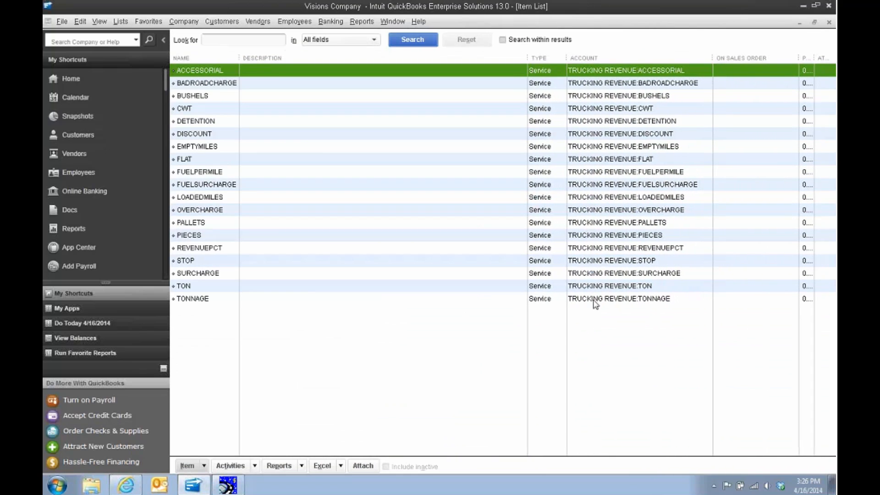
pyautogui.rightClick(597, 96)
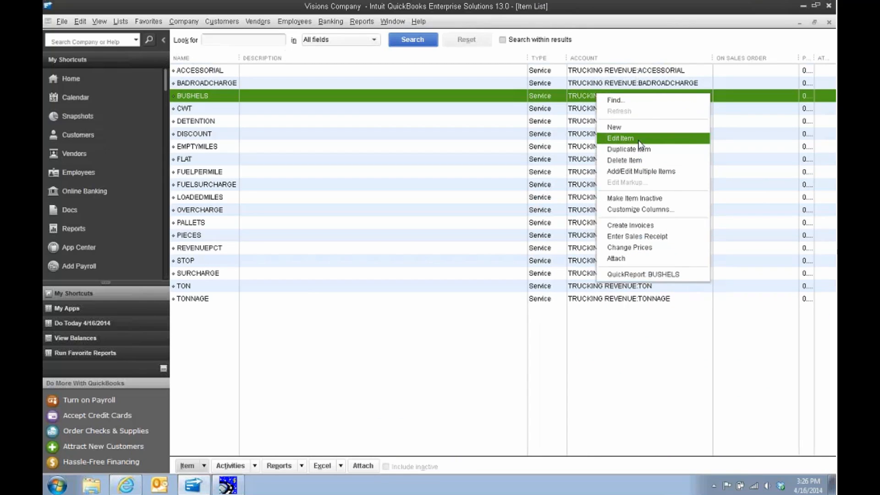
pyautogui.click(412, 212)
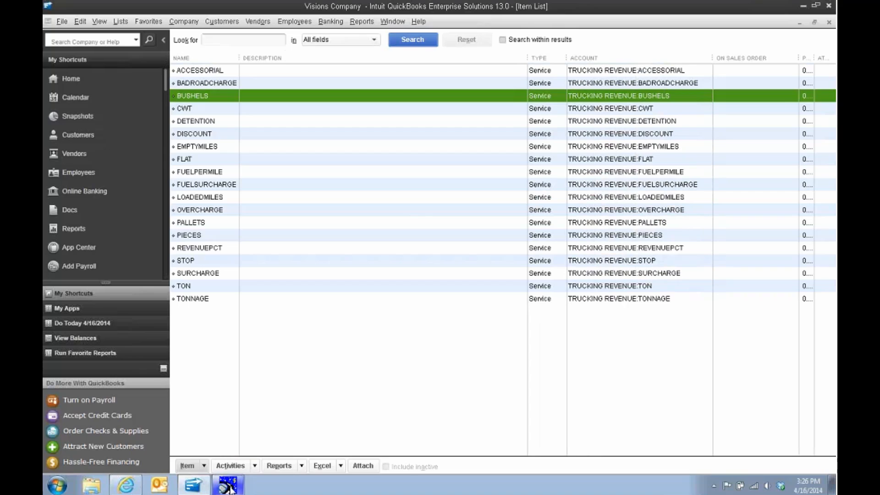
# Switch back to Prophesy Dispatch and set the QuickBooks interface's Accounts setting to Custom Accounts.
pyautogui.moveTo(231, 490)
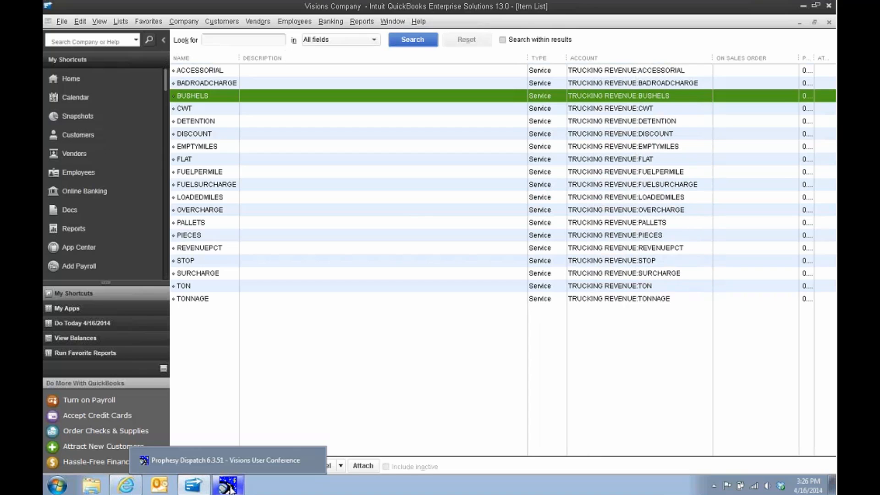
pyautogui.click(231, 488)
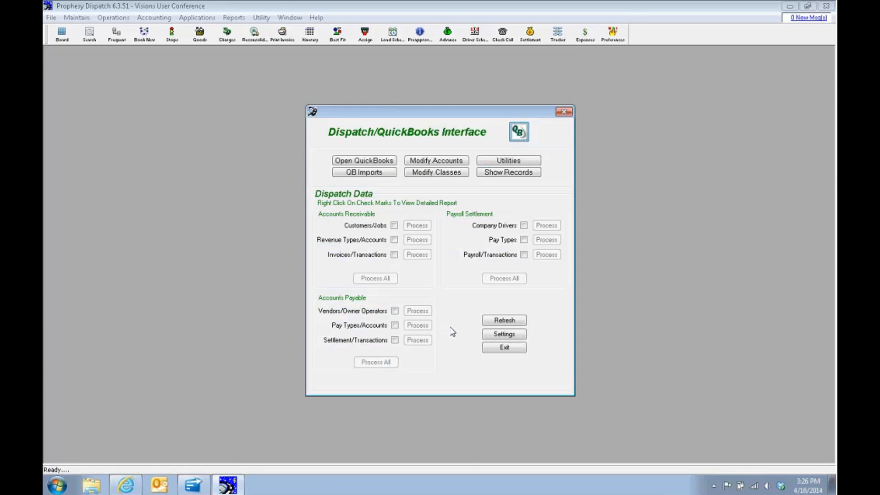
pyautogui.click(519, 333)
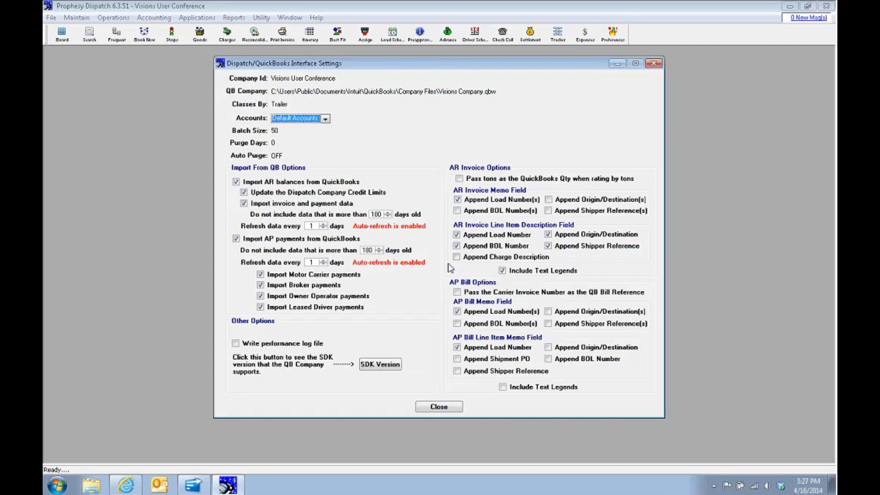
pyautogui.click(325, 119)
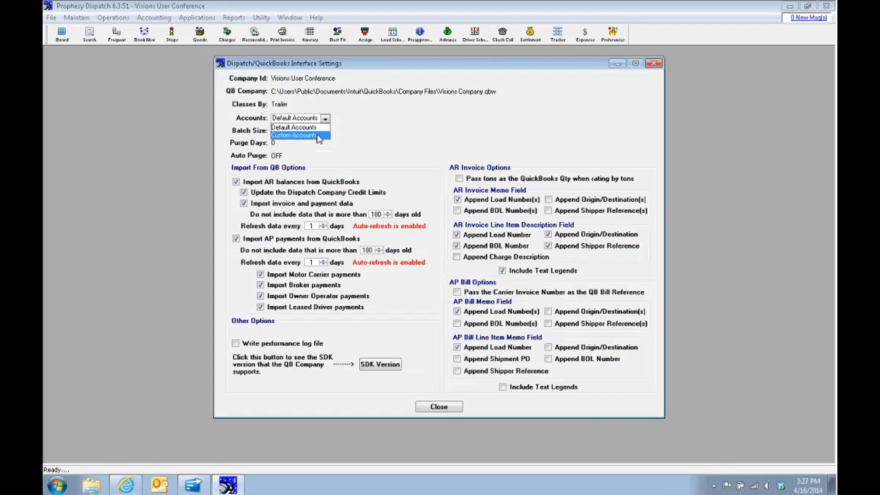
pyautogui.click(319, 136)
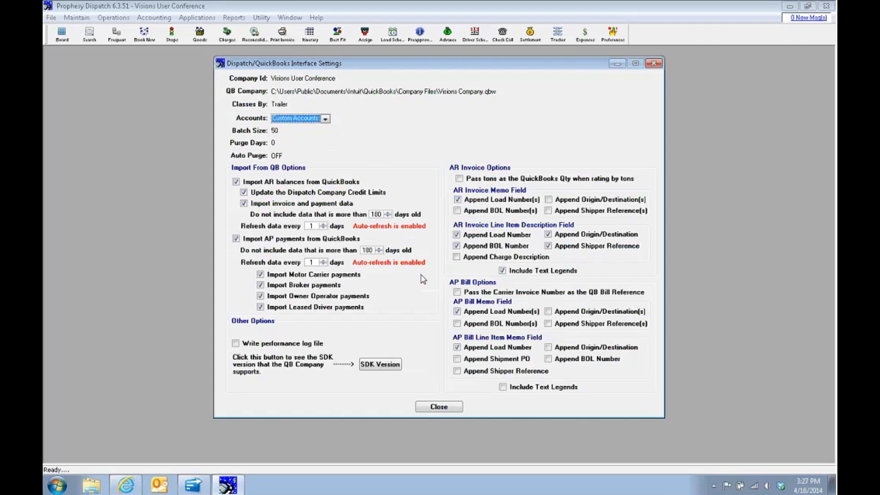
pyautogui.click(439, 406)
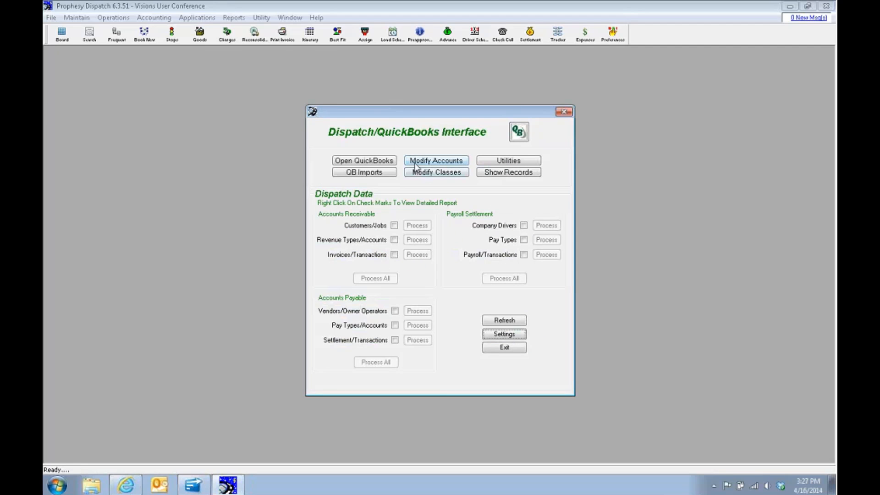
# Show the revenue accounts to examine which QuickBooks account each Dispatch revenue type targets.
pyautogui.click(462, 162)
pyautogui.click(462, 163)
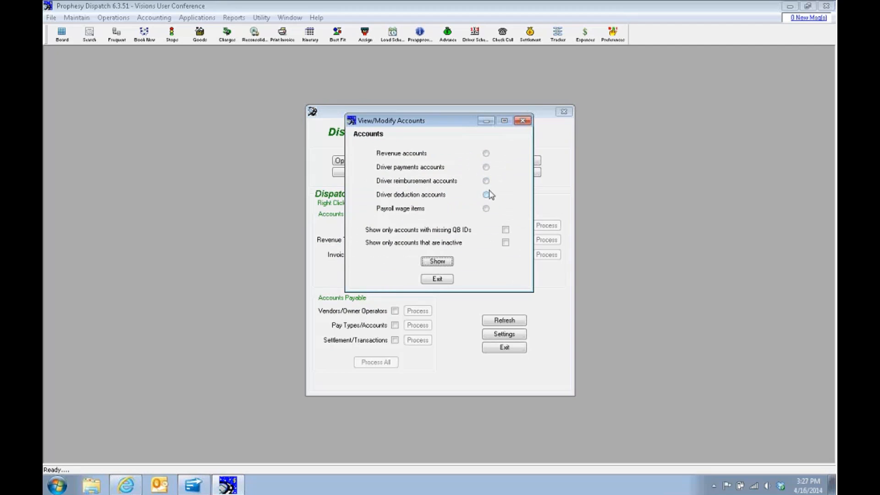
pyautogui.click(486, 154)
pyautogui.click(443, 262)
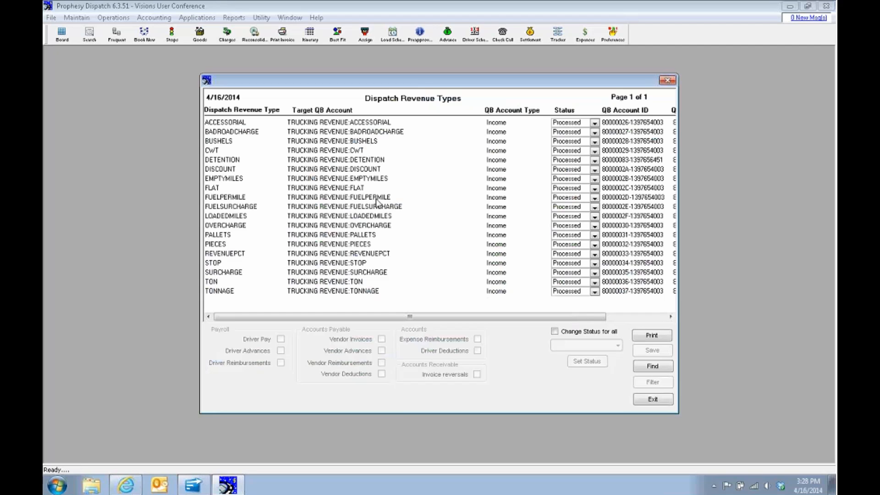
# Set the status of the FUELPERMILE revenue type to Initialized, save the change, and exit the account views.
pyautogui.click(595, 198)
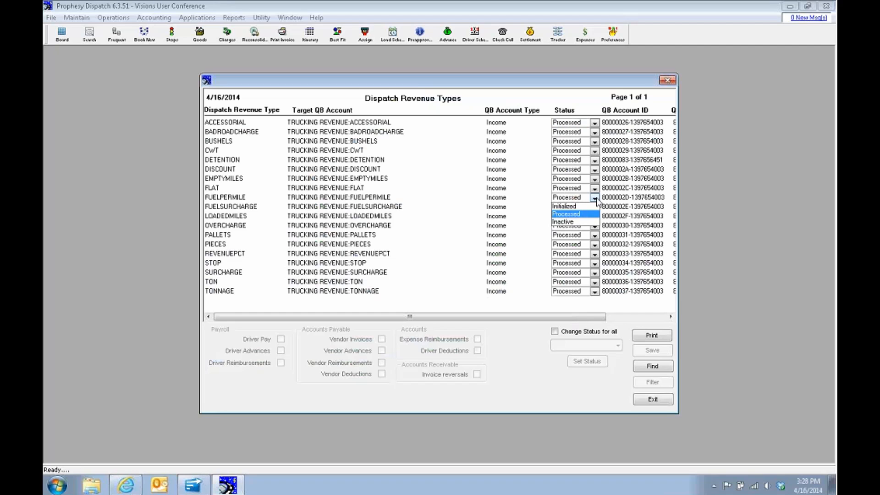
pyautogui.click(571, 207)
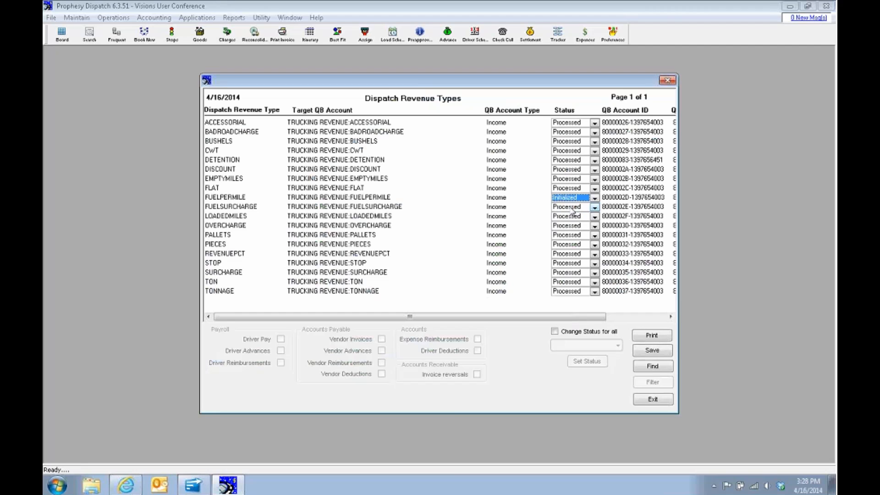
pyautogui.click(661, 352)
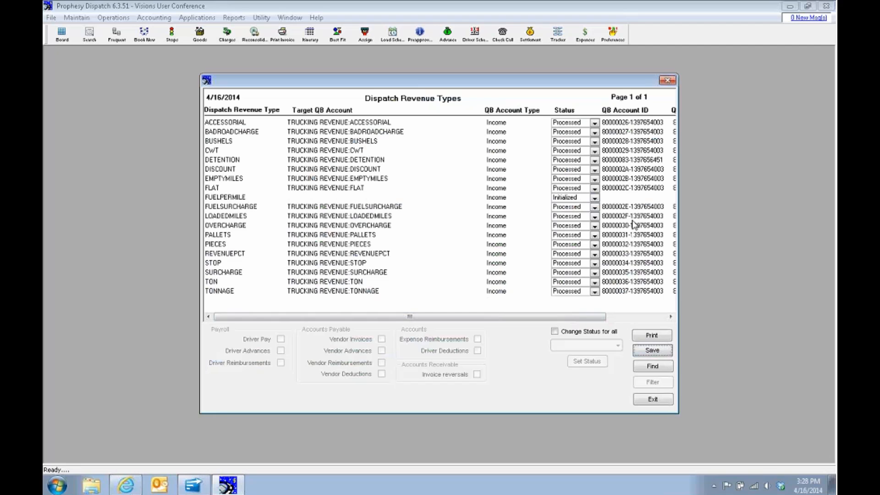
pyautogui.click(652, 399)
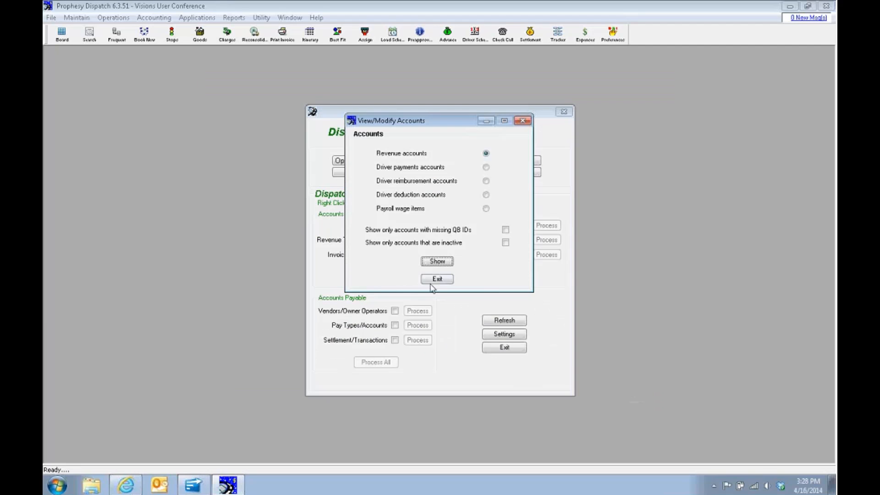
pyautogui.click(433, 281)
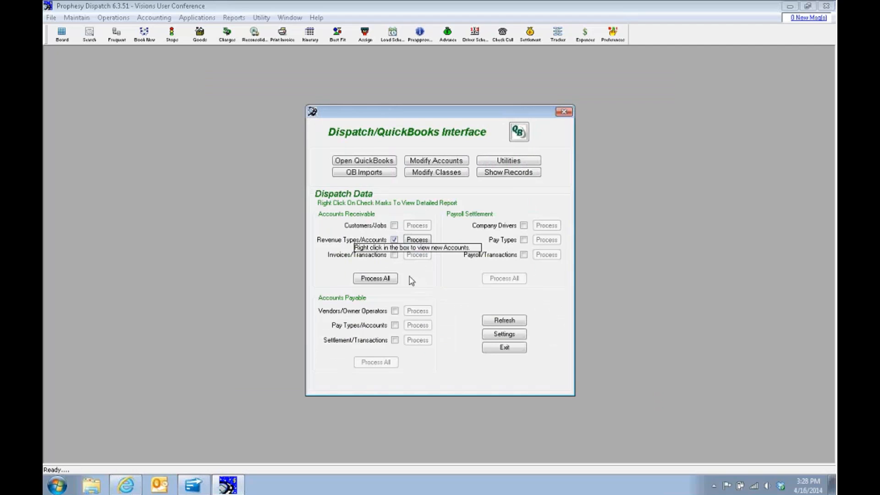
# Process all accounts receivable data, continue to account assignment, and add the Fuel Surcharge account from QuickBooks to the Dispatch account list.
pyautogui.click(384, 280)
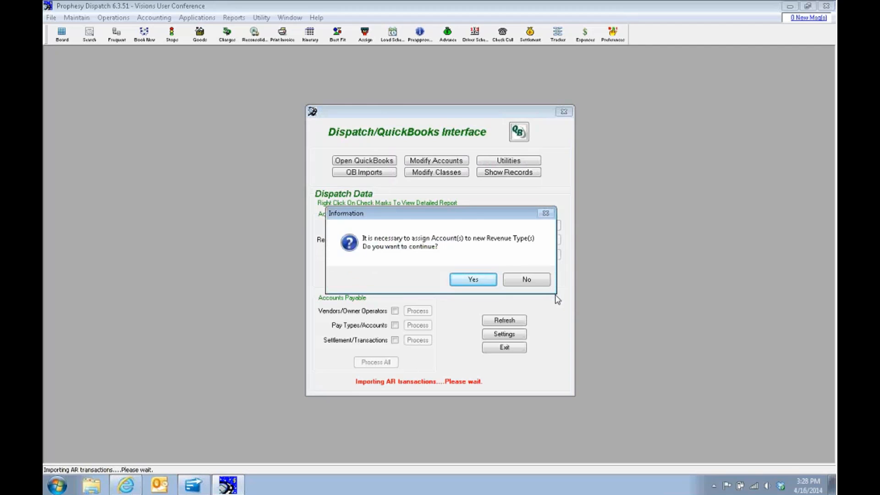
pyautogui.click(485, 282)
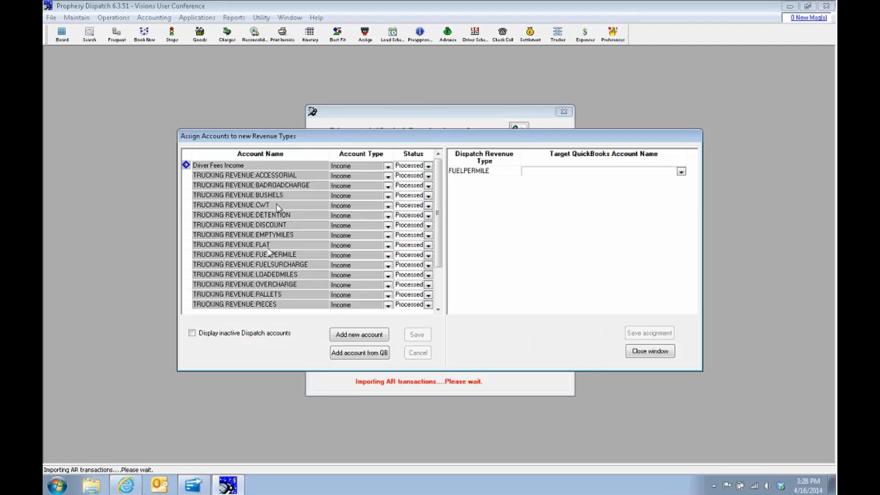
pyautogui.moveTo(438, 236)
pyautogui.mouseDown()
pyautogui.moveTo(439, 280)
pyautogui.moveTo(441, 227)
pyautogui.mouseUp()
pyautogui.click(377, 358)
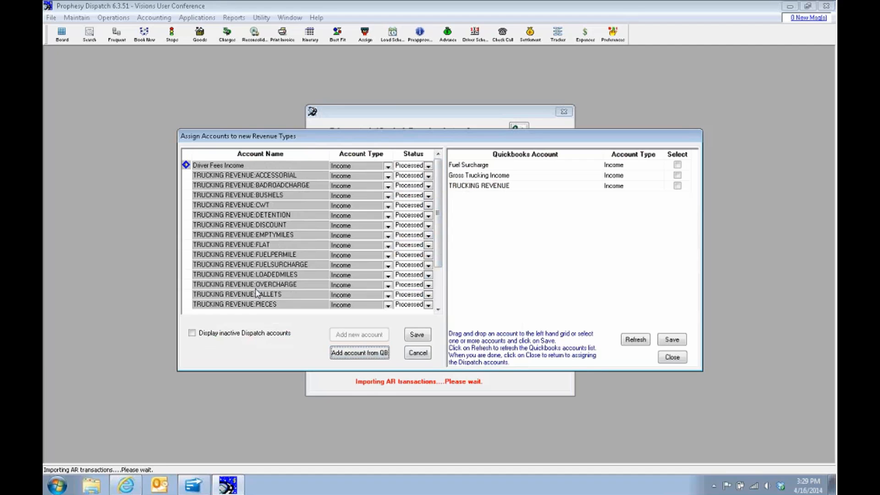
pyautogui.click(678, 165)
pyautogui.click(679, 342)
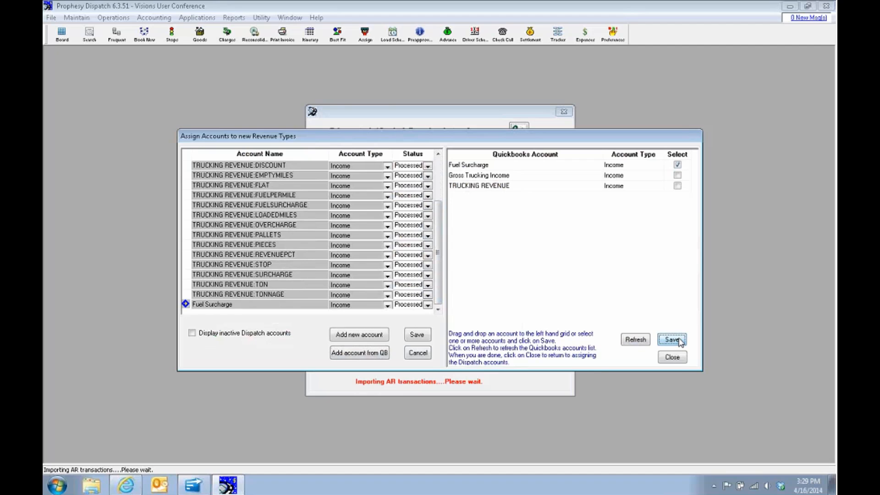
pyautogui.click(674, 357)
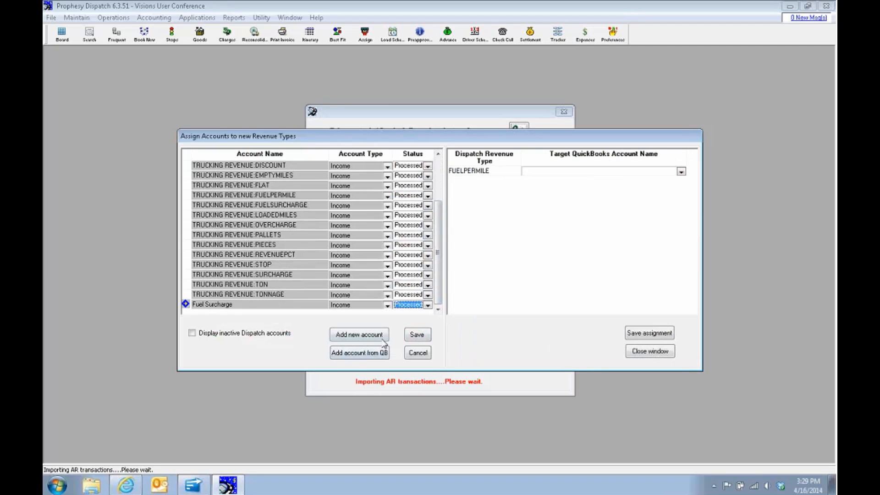
pyautogui.click(422, 336)
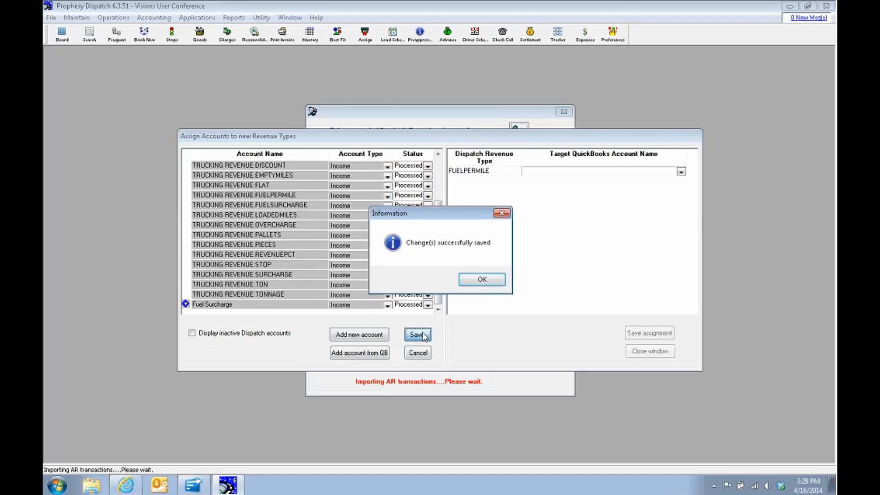
pyautogui.click(482, 279)
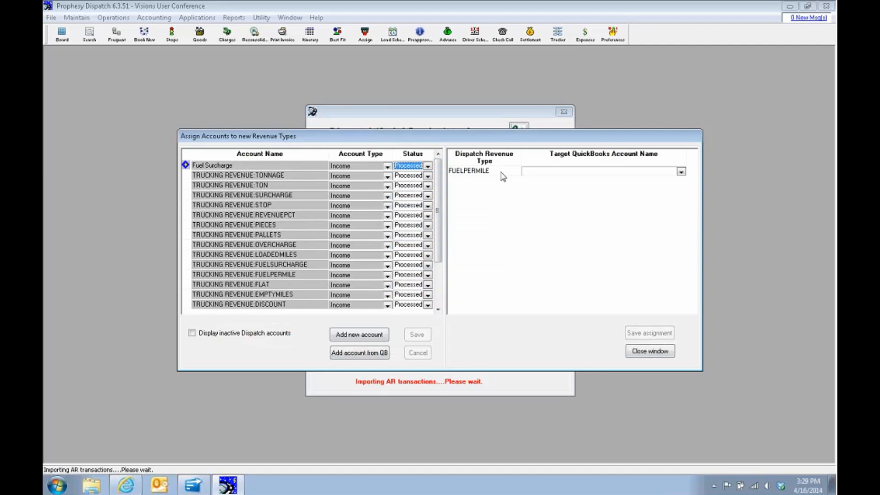
# Assign Fuel Surcharge as the target QuickBooks account for FUELPERMILE, save the assignment, and finish the receivables processing.
pyautogui.click(681, 172)
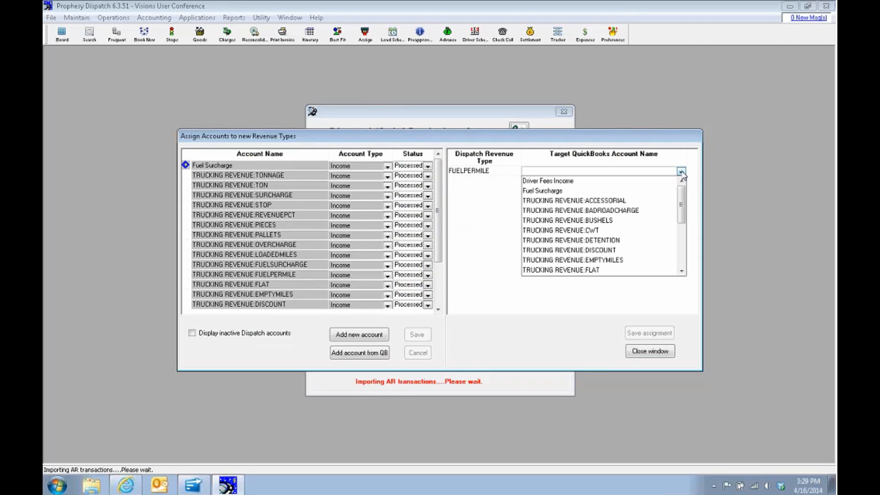
pyautogui.click(551, 190)
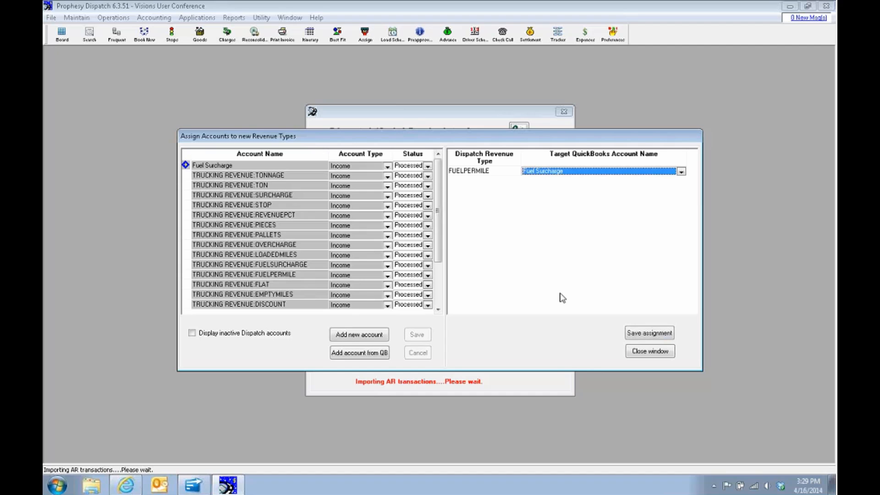
pyautogui.click(665, 335)
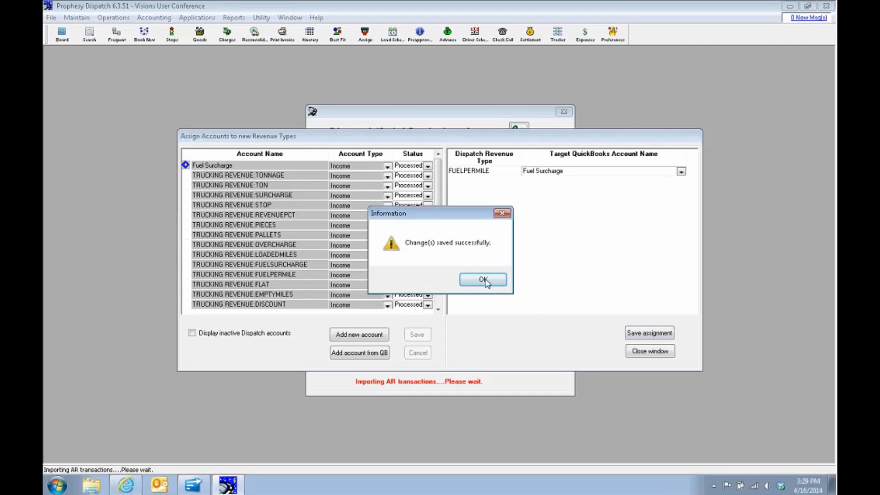
pyautogui.click(484, 280)
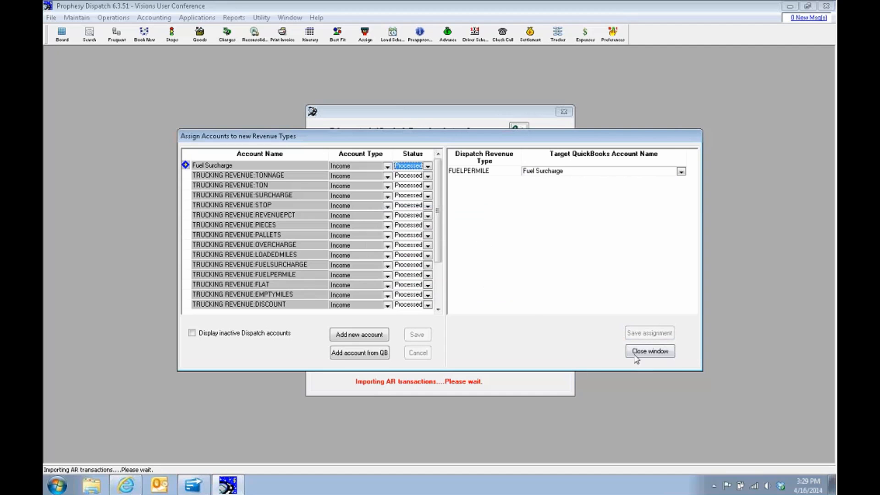
pyautogui.click(668, 353)
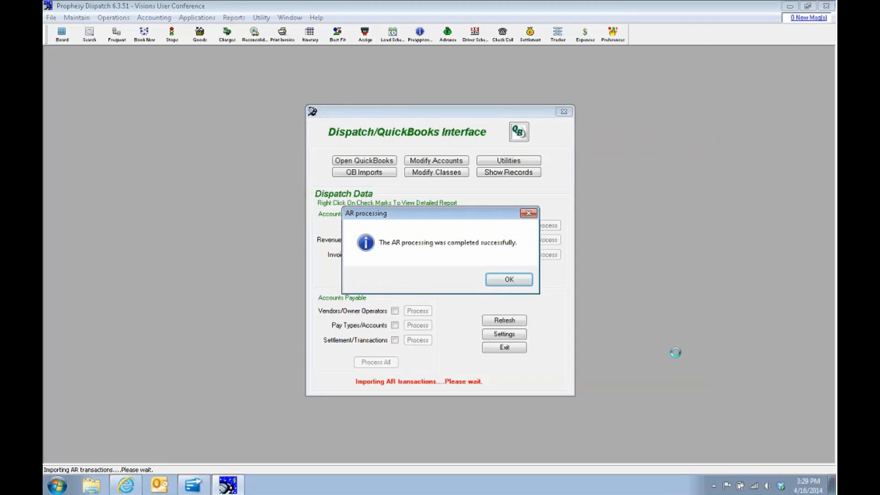
pyautogui.click(519, 283)
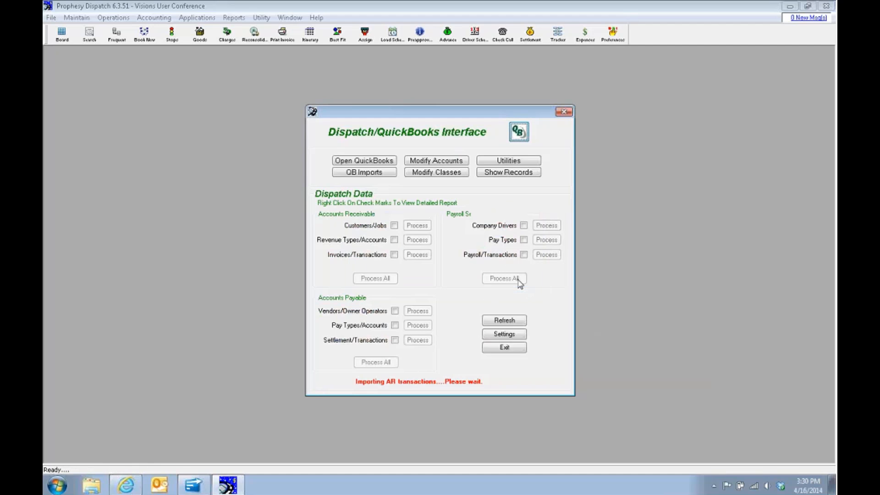
# Check the FUELPERMILE item's account in QuickBooks, and return to Prophesy Dispatch to review the QuickBooks interface settings.
pyautogui.click(193, 485)
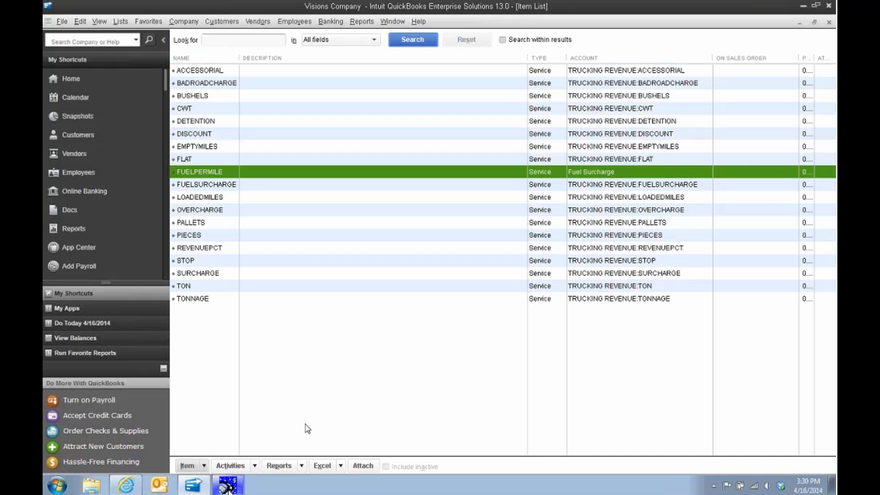
pyautogui.click(228, 487)
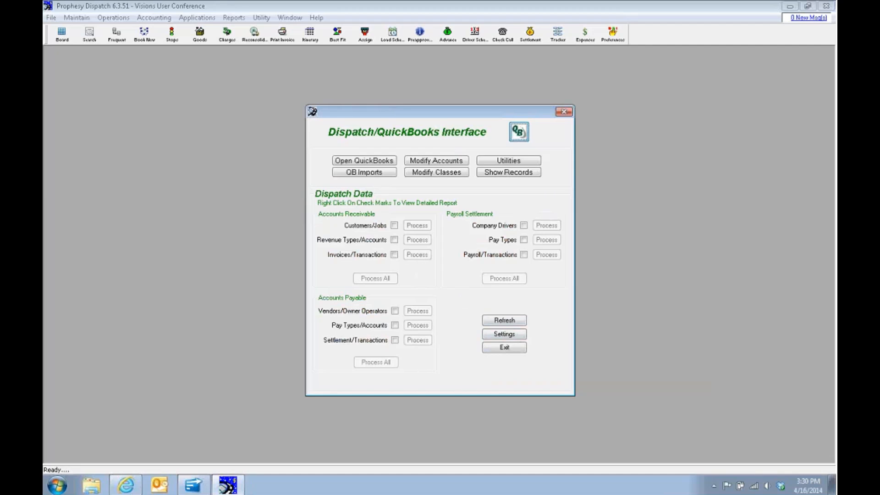
pyautogui.click(509, 336)
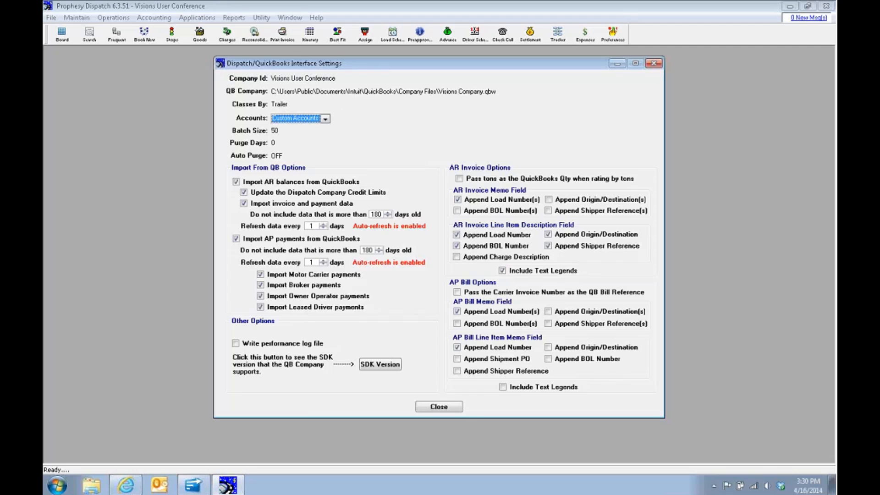
pyautogui.click(428, 407)
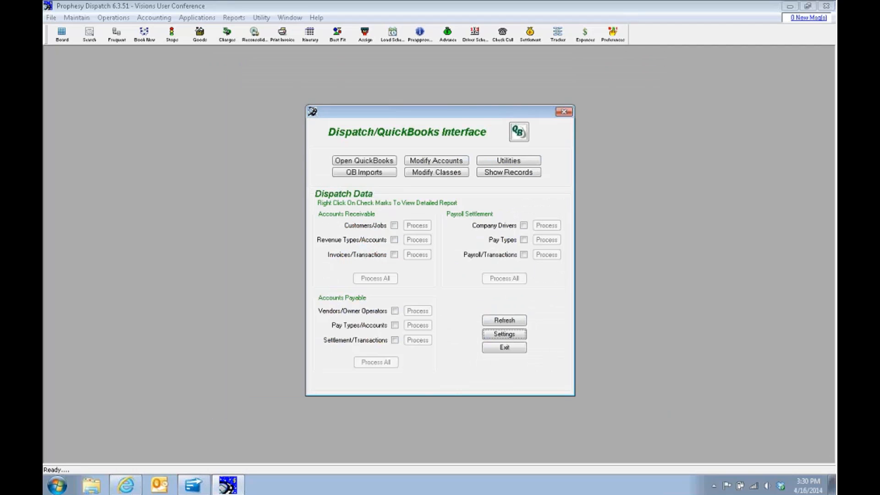
# Switch to QuickBooks, close the Item List, and open All Star Freight Services invoice 1120.
pyautogui.click(193, 487)
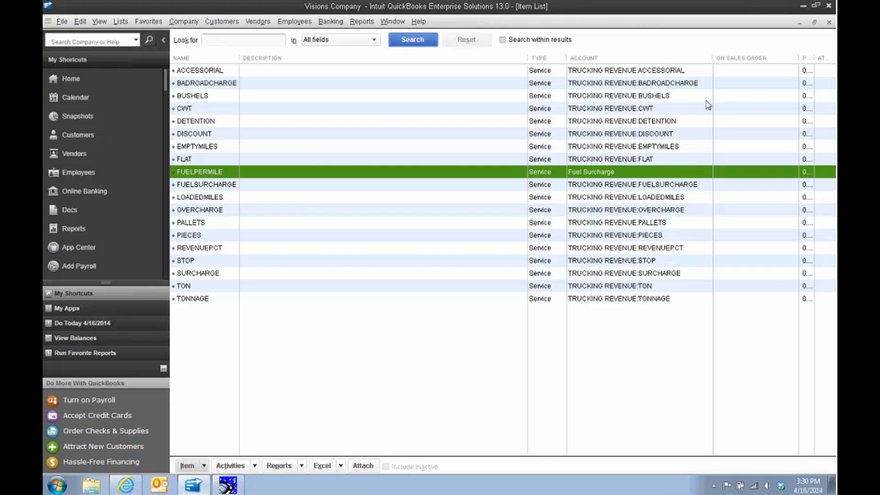
pyautogui.click(829, 22)
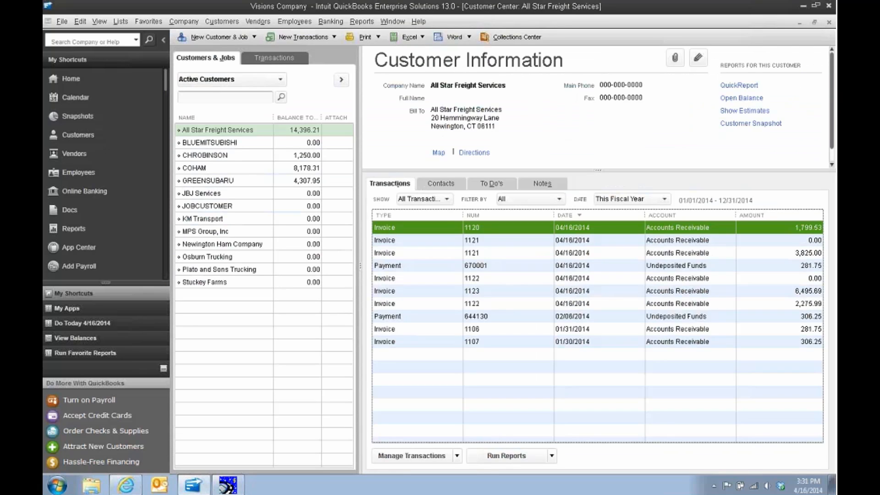
pyautogui.doubleClick(495, 228)
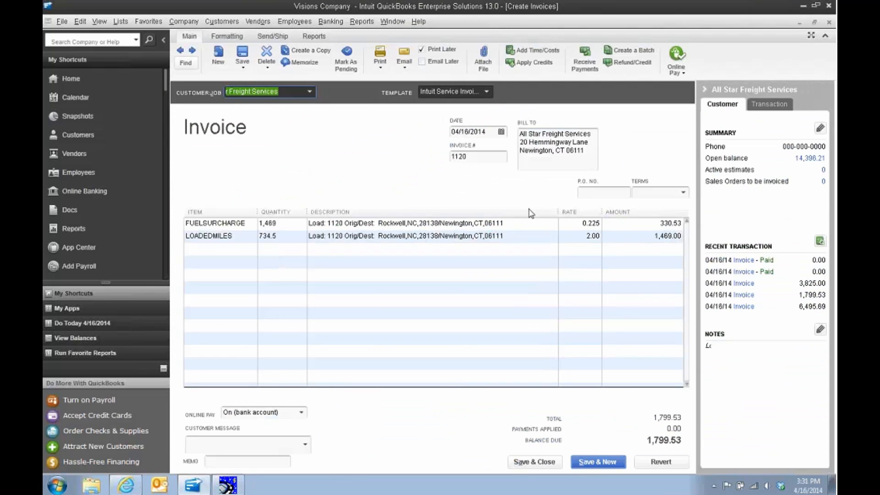
# Enable class tracking for transactions in the company accounting preferences, examine the classes on invoice 1120, and close the invoice.
pyautogui.click(80, 22)
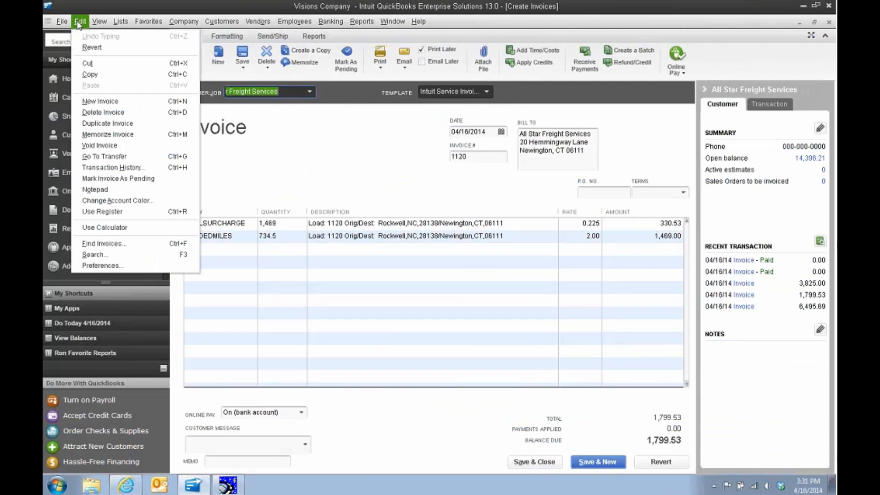
pyautogui.click(103, 265)
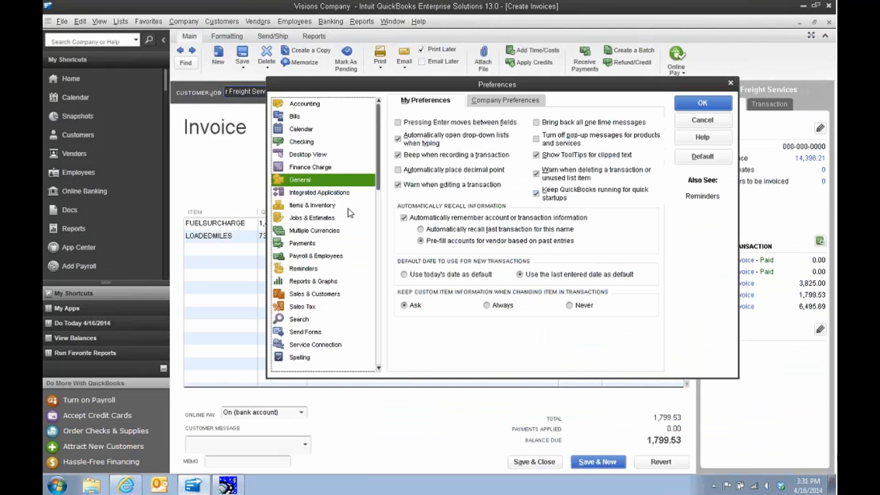
pyautogui.click(299, 104)
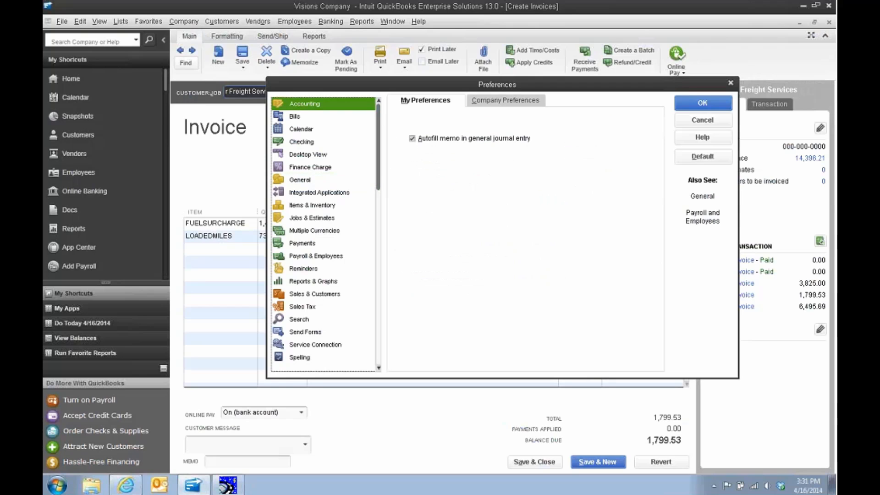
pyautogui.click(495, 102)
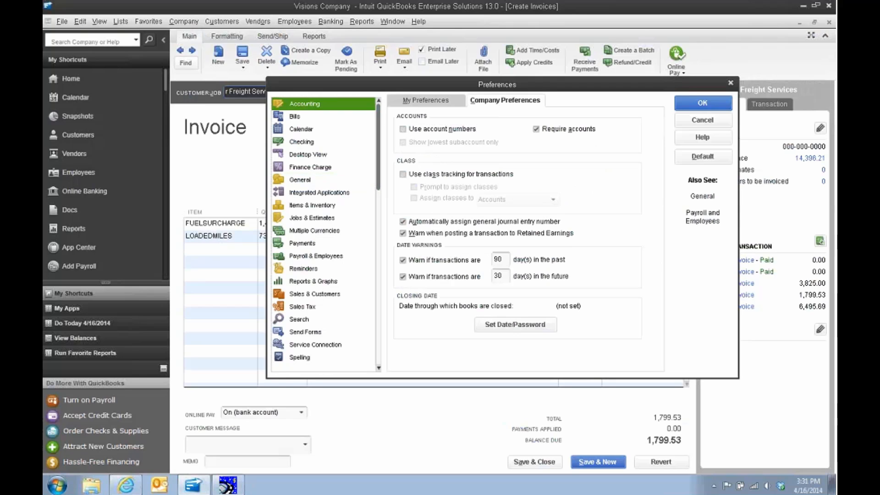
pyautogui.click(403, 175)
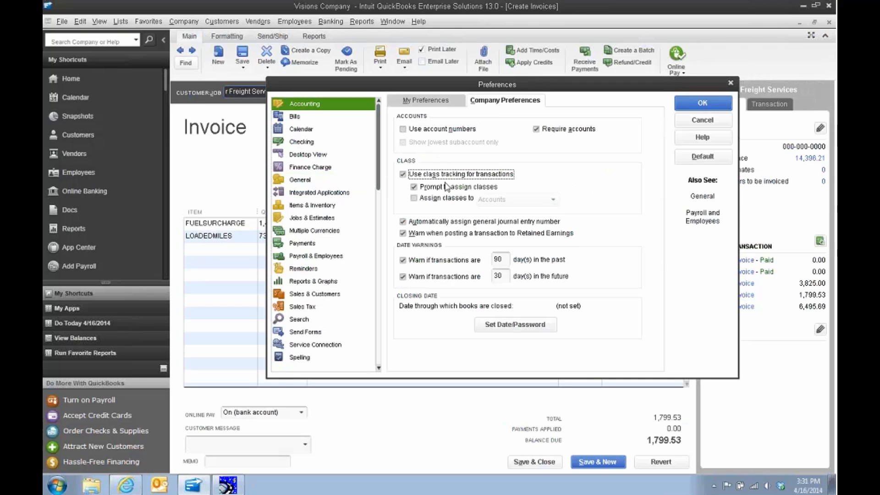
pyautogui.click(713, 103)
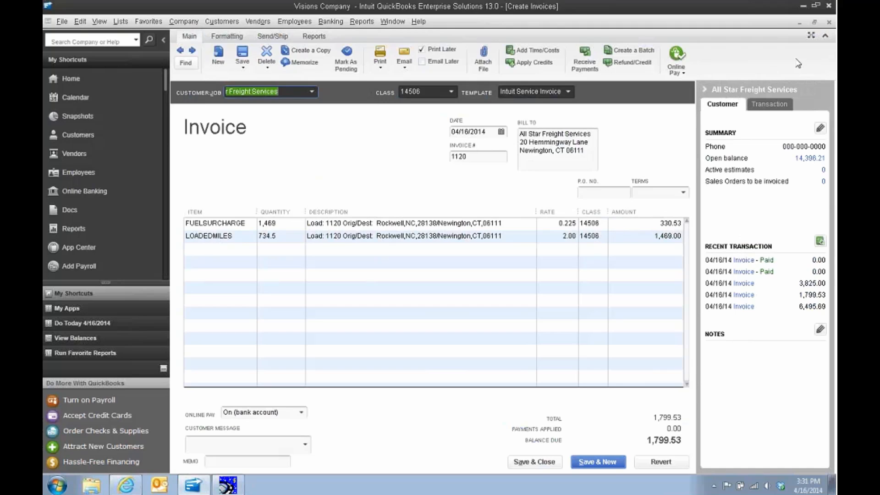
pyautogui.click(828, 22)
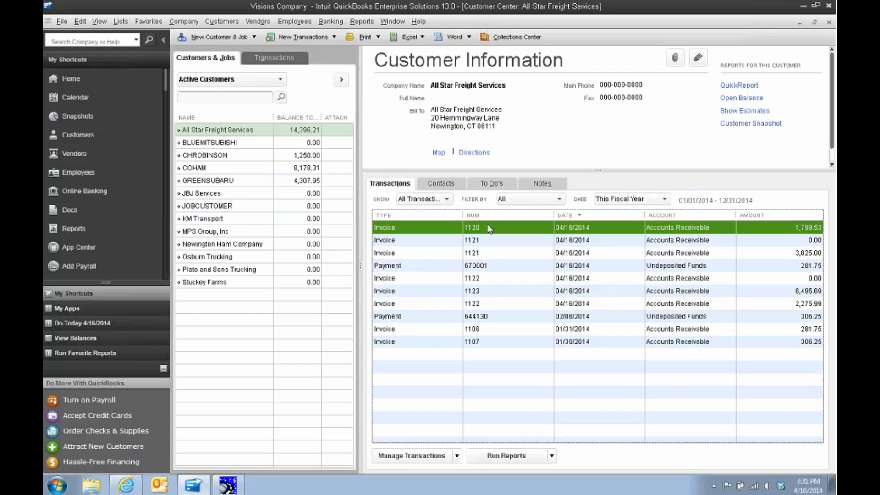
# Switch to Prophesy Dispatch and import the customer JBJ Services from the QuickBooks customer list.
pyautogui.click(229, 485)
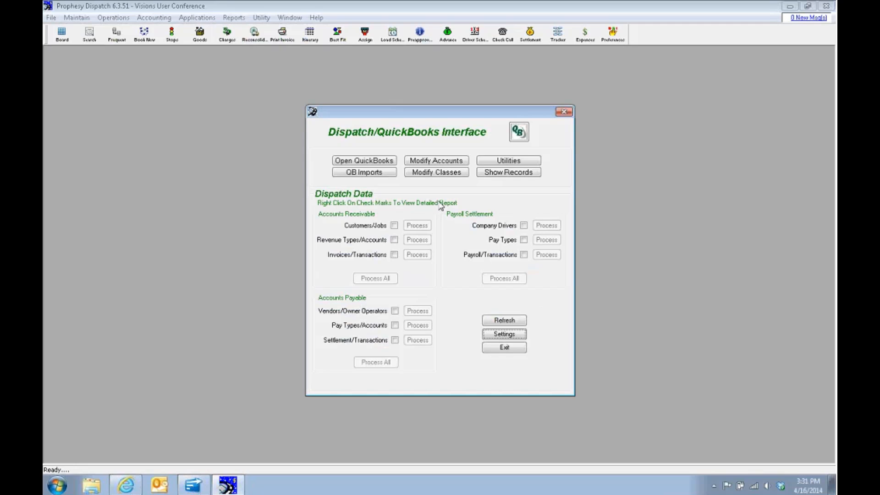
pyautogui.click(389, 174)
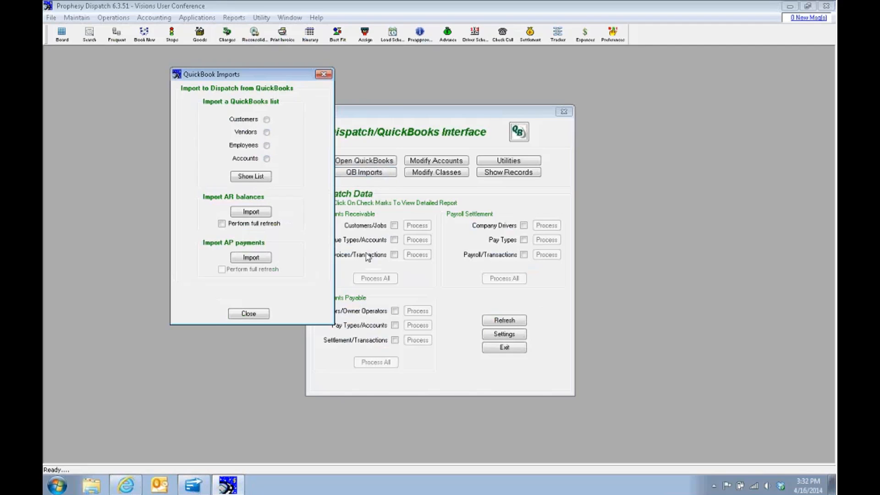
pyautogui.click(266, 119)
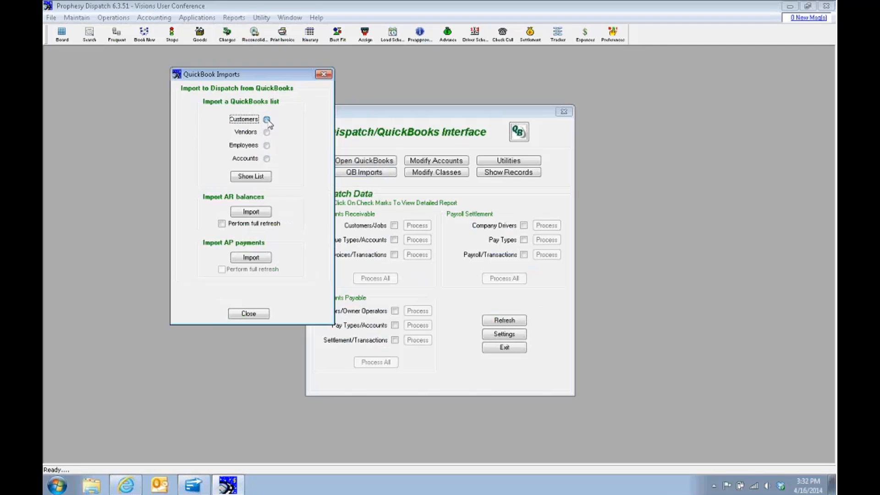
pyautogui.click(255, 179)
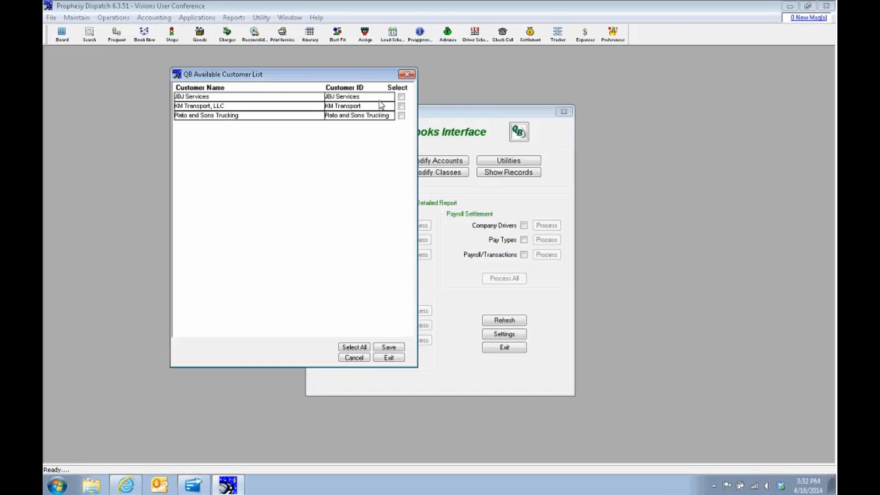
pyautogui.click(401, 96)
pyautogui.click(397, 349)
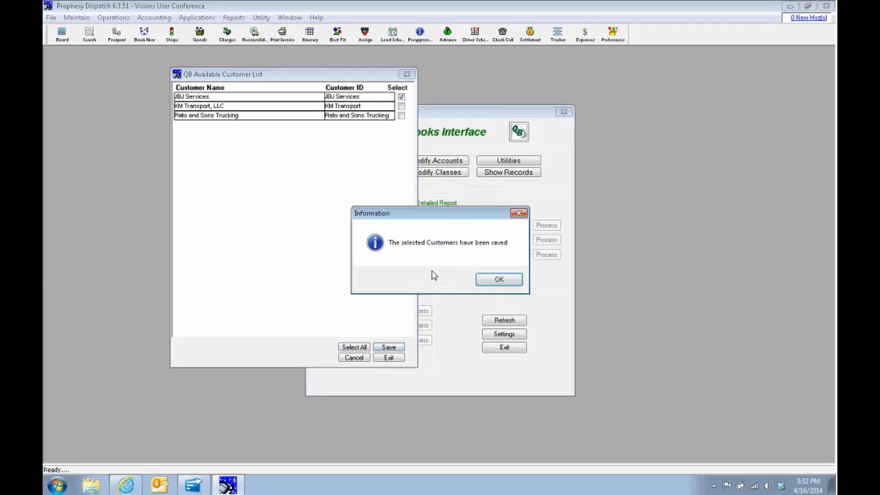
pyautogui.click(504, 280)
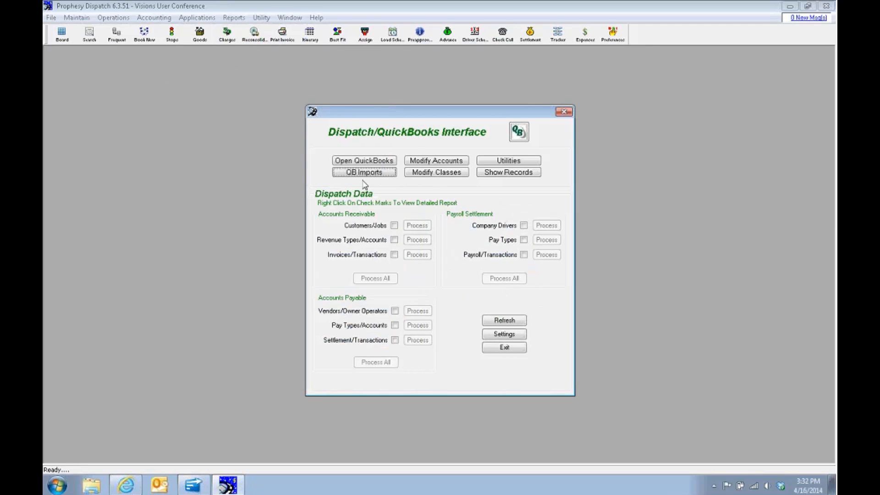
# Recheck the QuickBooks customers still available for import, and exit the Dispatch/QuickBooks interface.
pyautogui.click(384, 176)
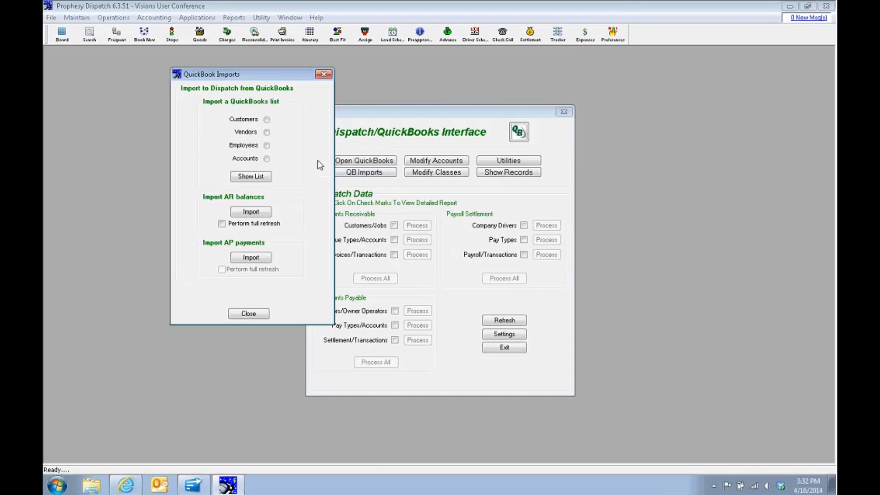
pyautogui.click(266, 119)
pyautogui.click(267, 178)
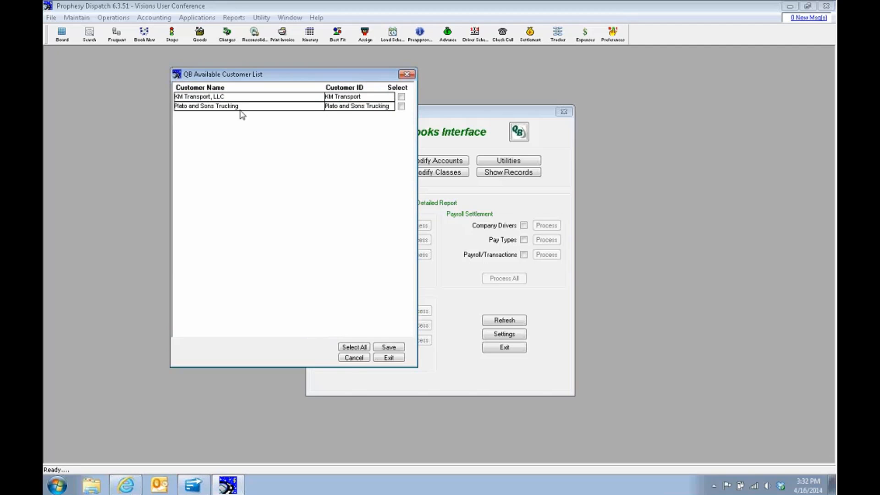
pyautogui.click(397, 359)
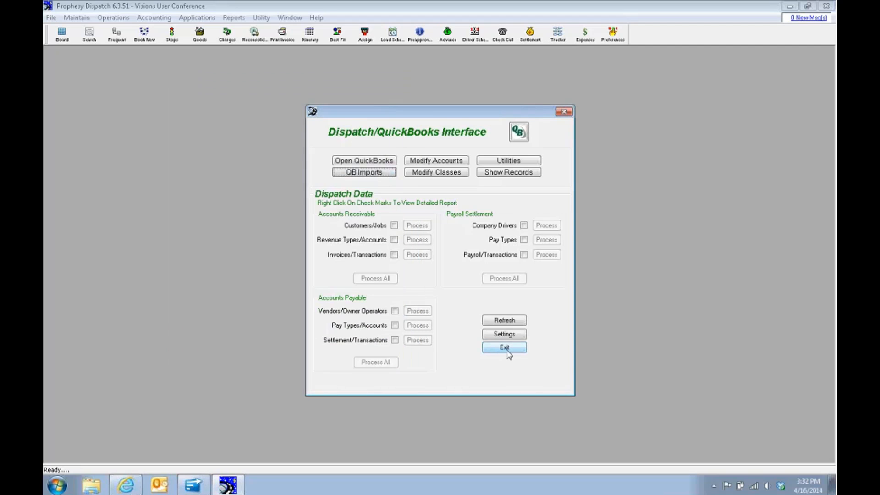
pyautogui.click(506, 351)
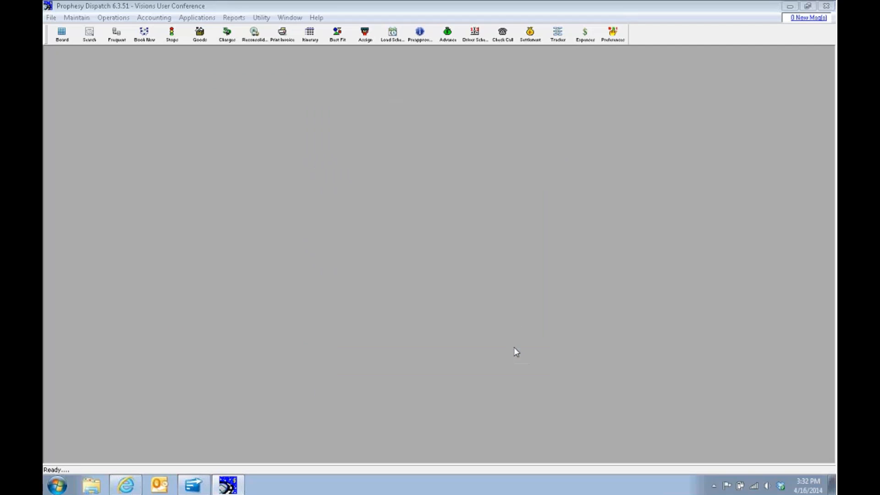
# Open the customer location records, search for "jbj", and load the JBJ Services record.
pyautogui.click(76, 17)
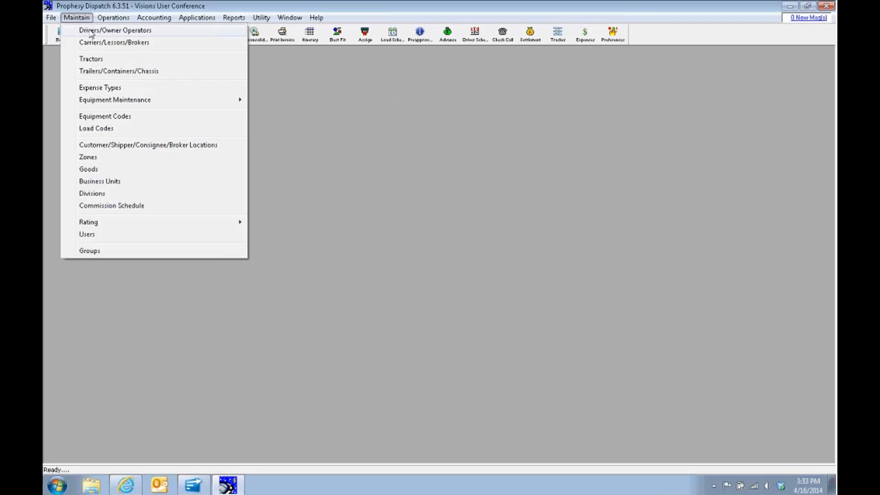
pyautogui.click(212, 150)
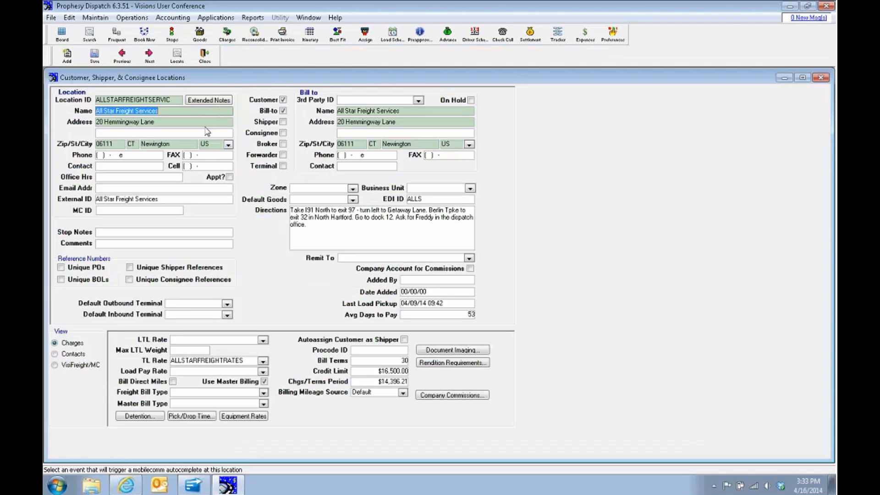
pyautogui.click(176, 63)
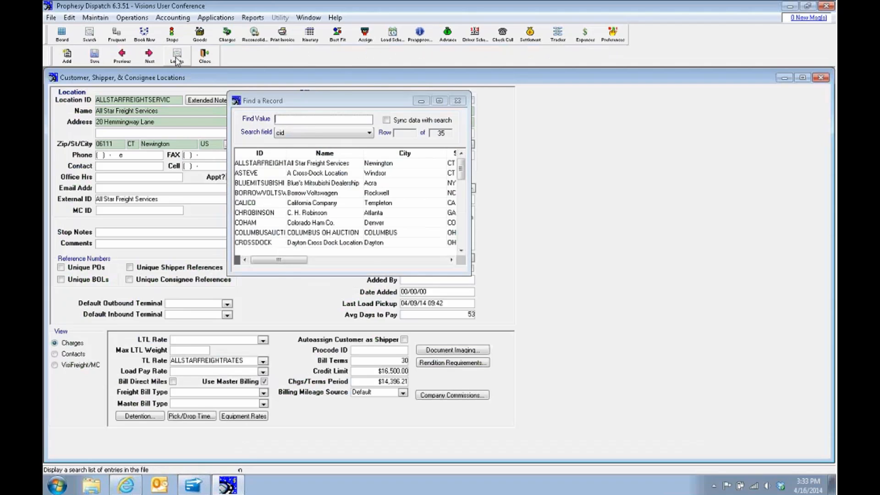
pyautogui.write('jbj')
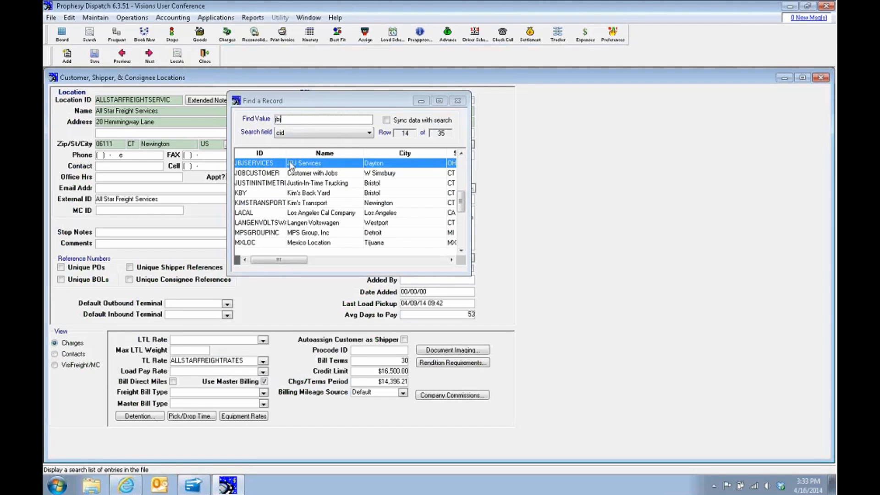
pyautogui.doubleClick(294, 164)
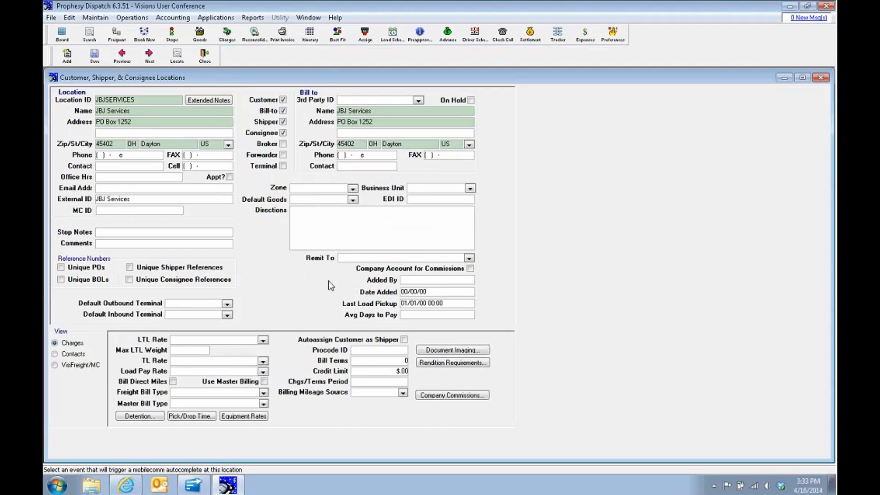
# Set the JBJ Services bill terms to 15 days and freight bill type to Freight Bill Auto Hauler, and save and close the record.
pyautogui.click(400, 361)
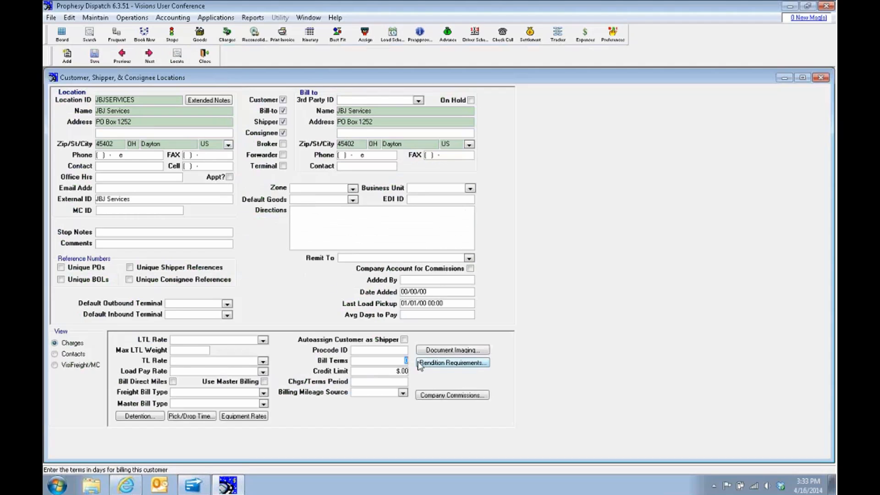
pyautogui.write('15')
pyautogui.click(398, 371)
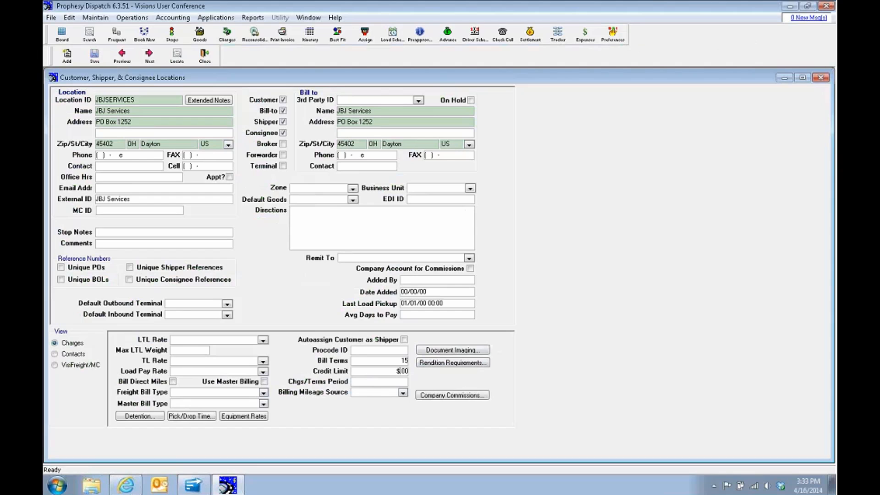
pyautogui.click(264, 393)
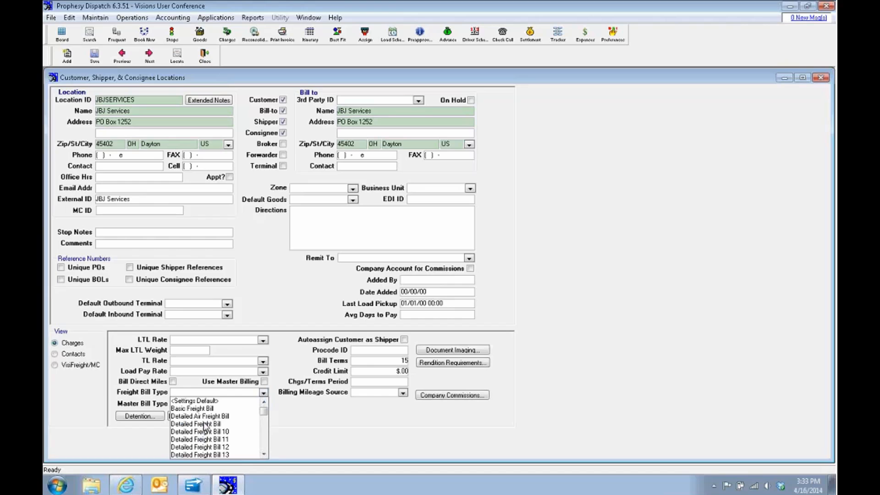
pyautogui.click(264, 443)
pyautogui.click(264, 443)
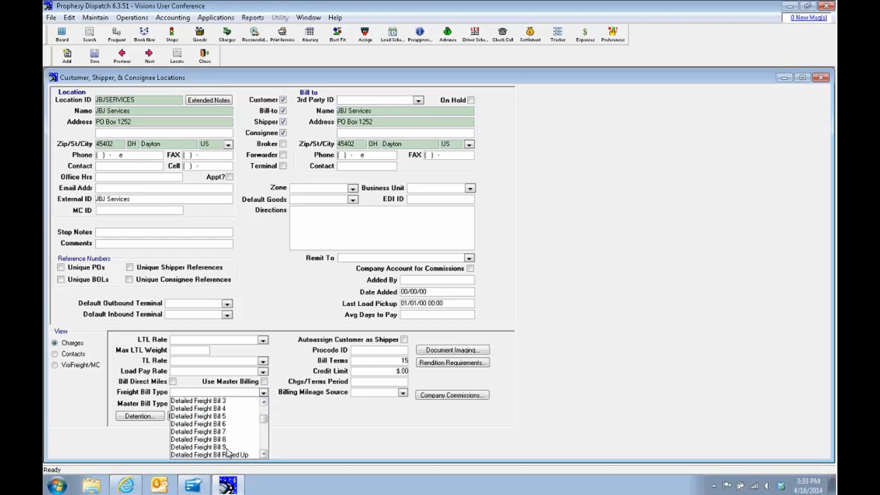
pyautogui.click(264, 443)
pyautogui.click(223, 424)
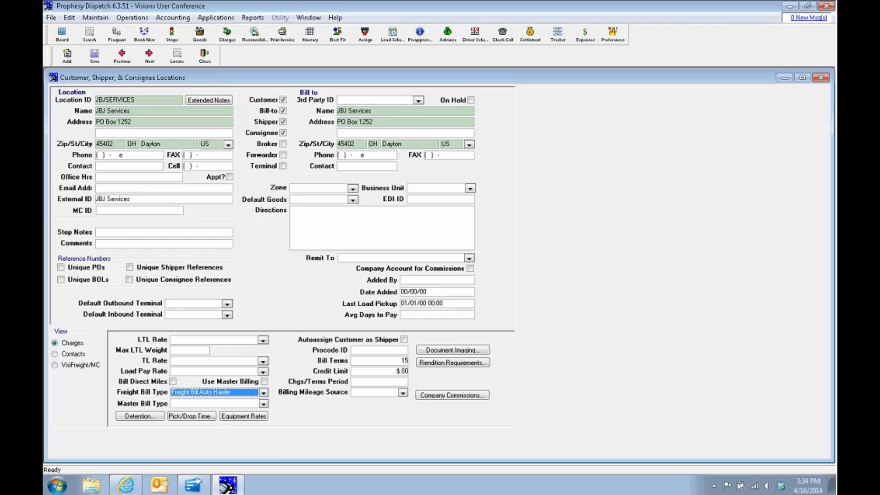
pyautogui.click(94, 56)
pyautogui.click(204, 59)
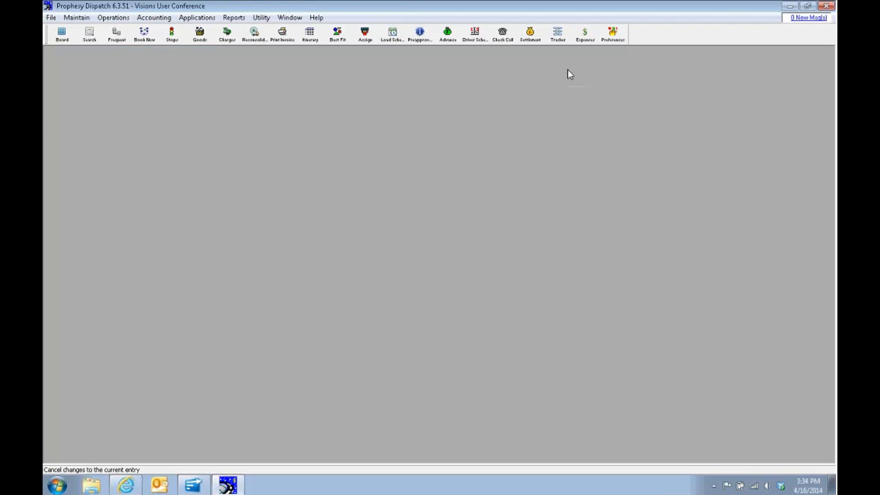
# Set the default freight bill type to Detailed Freight Bill in the billing preferences, and preview the resulting bill layout.
pyautogui.click(614, 35)
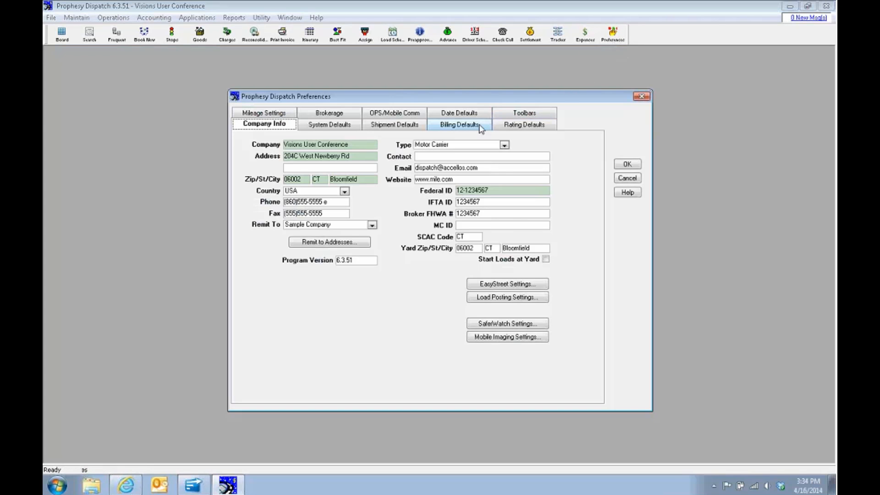
pyautogui.click(481, 128)
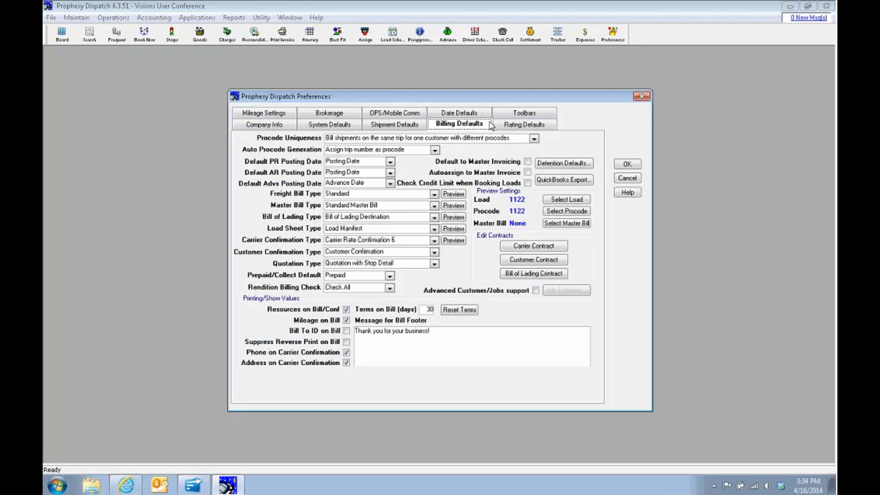
pyautogui.click(433, 194)
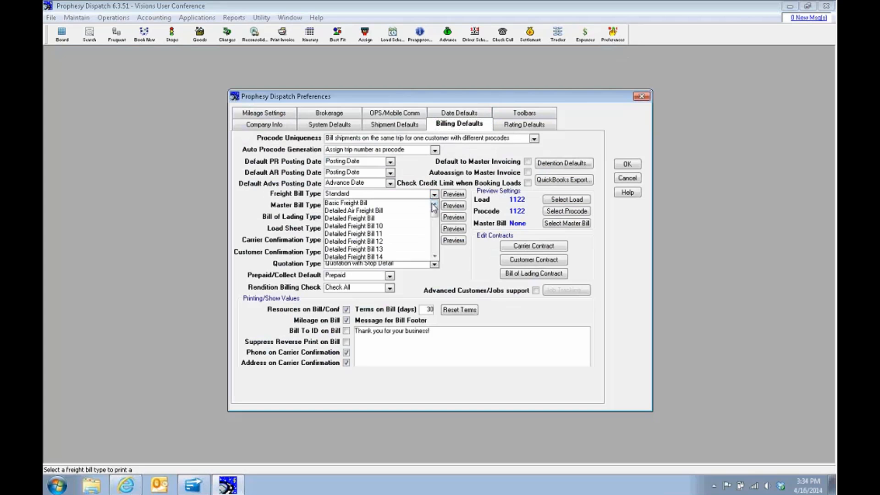
pyautogui.moveTo(434, 214); pyautogui.dragTo(435, 244)
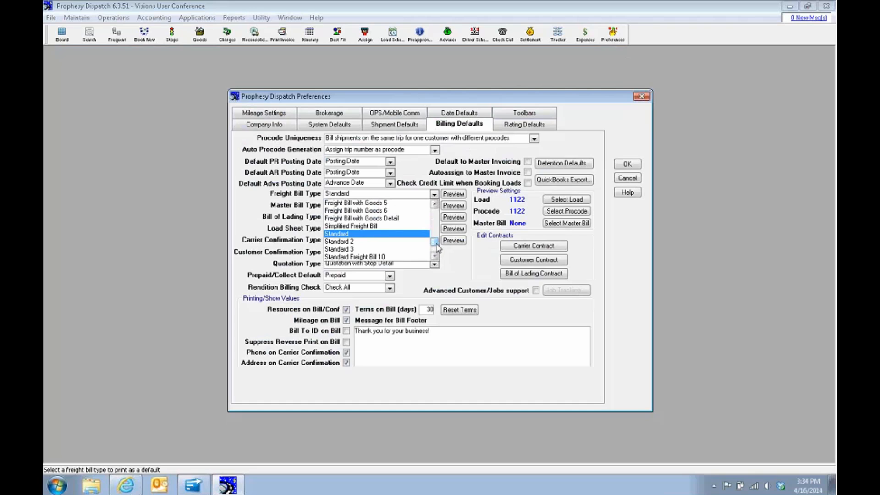
pyautogui.click(462, 255)
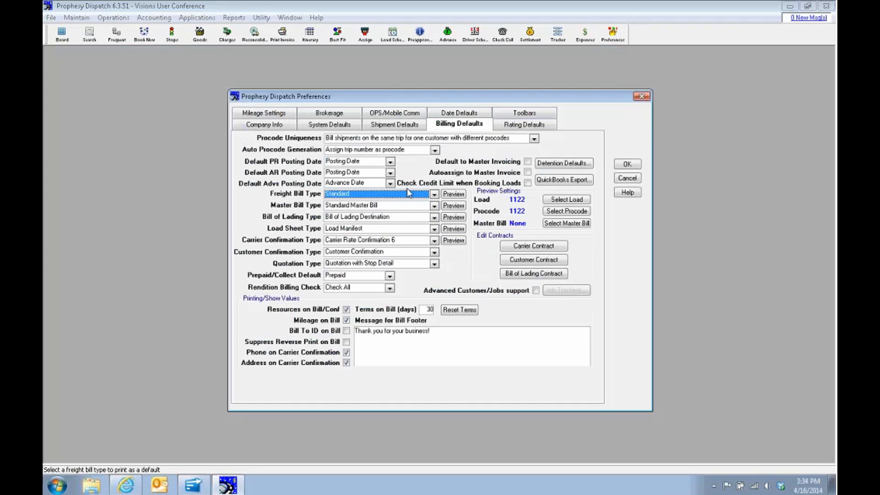
pyautogui.click(434, 194)
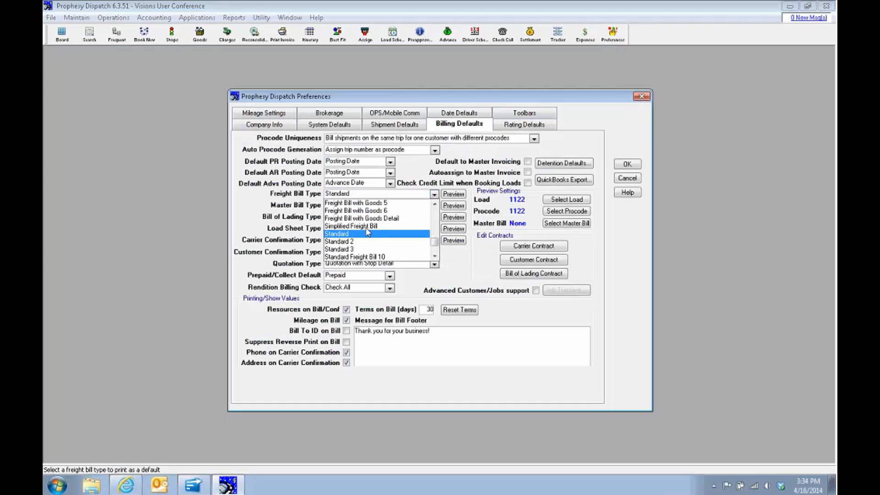
pyautogui.scroll(3, 436, 239)
pyautogui.scroll(5, 435, 240)
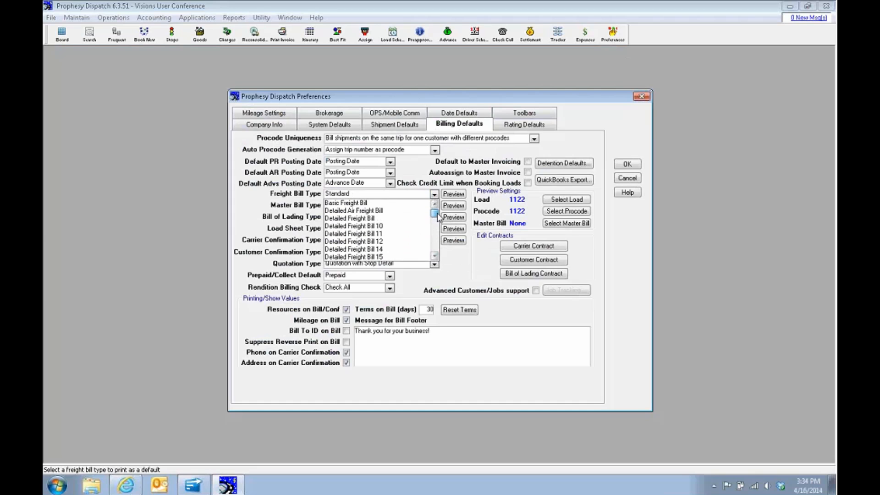
pyautogui.click(359, 218)
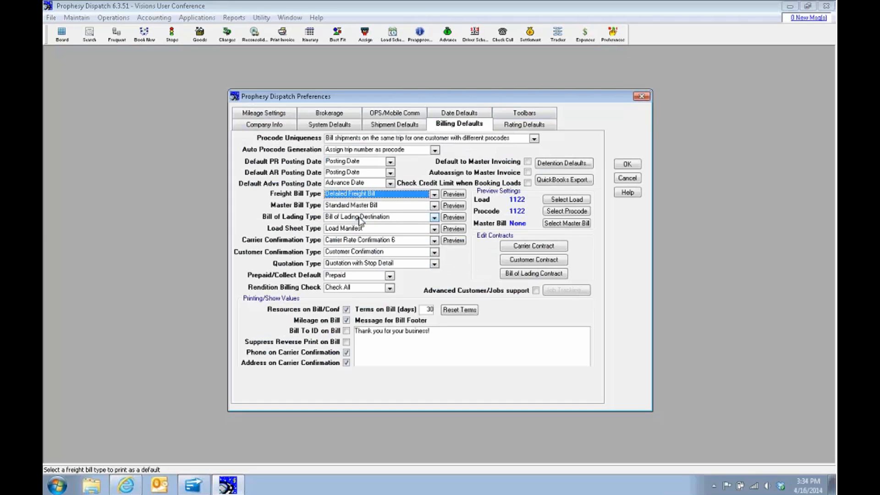
pyautogui.click(453, 194)
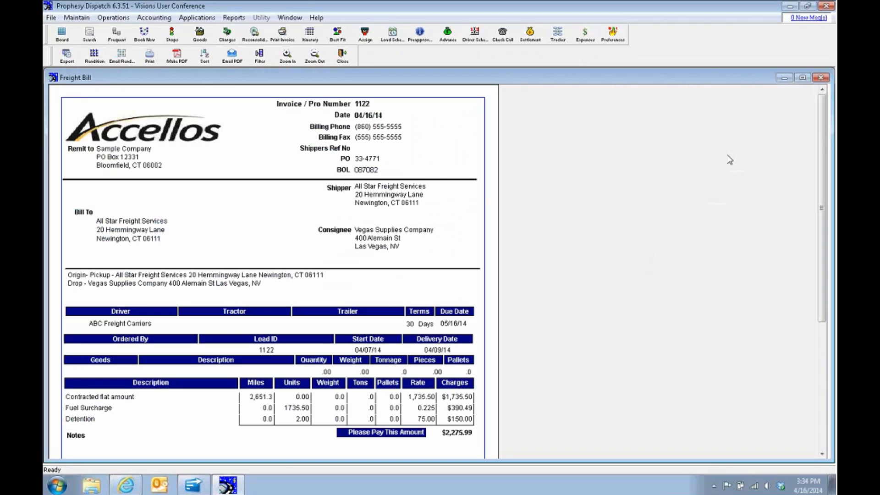
pyautogui.click(820, 77)
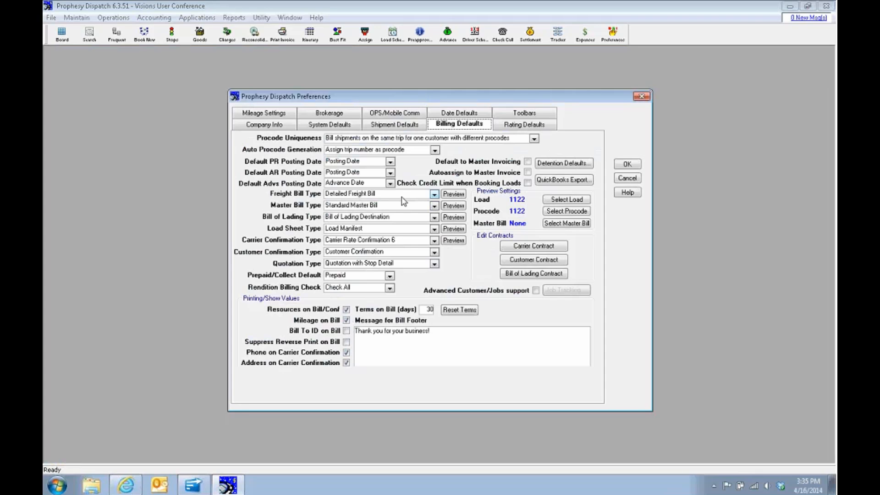
# Turn off showing resources on bills and confirmations, check the freight bill preview, and save the preferences.
pyautogui.click(346, 311)
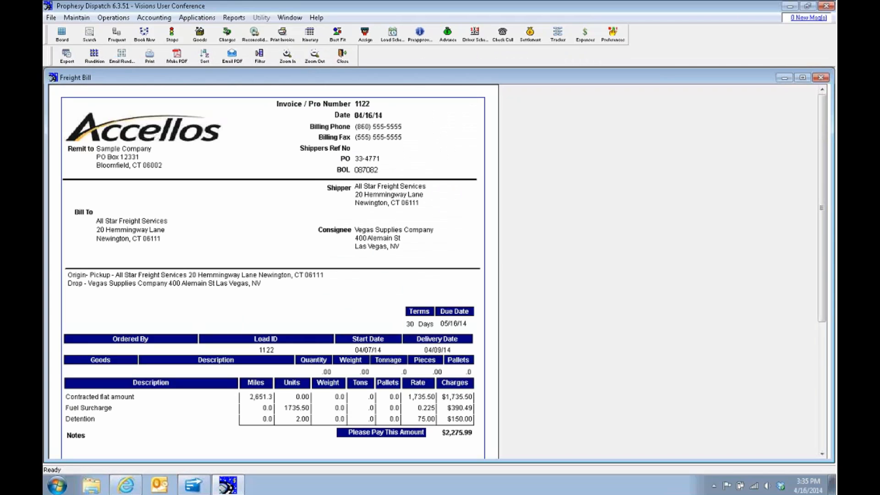
pyautogui.click(824, 79)
pyautogui.click(613, 35)
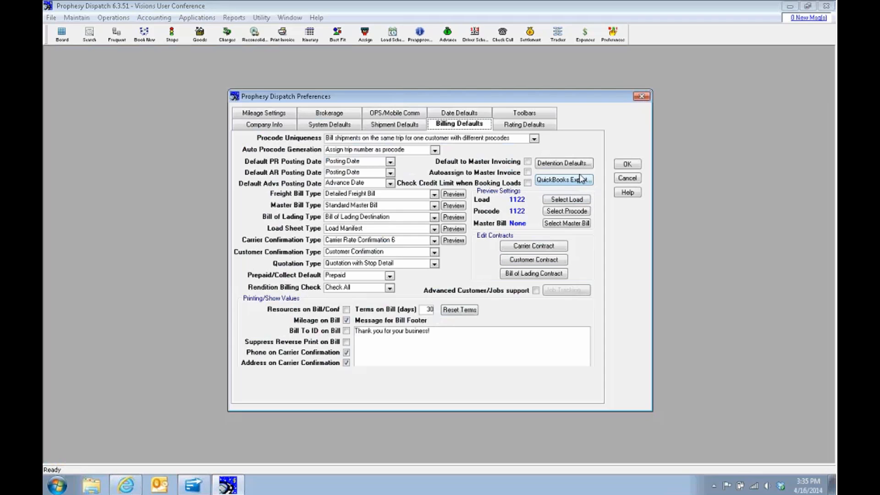
pyautogui.click(627, 164)
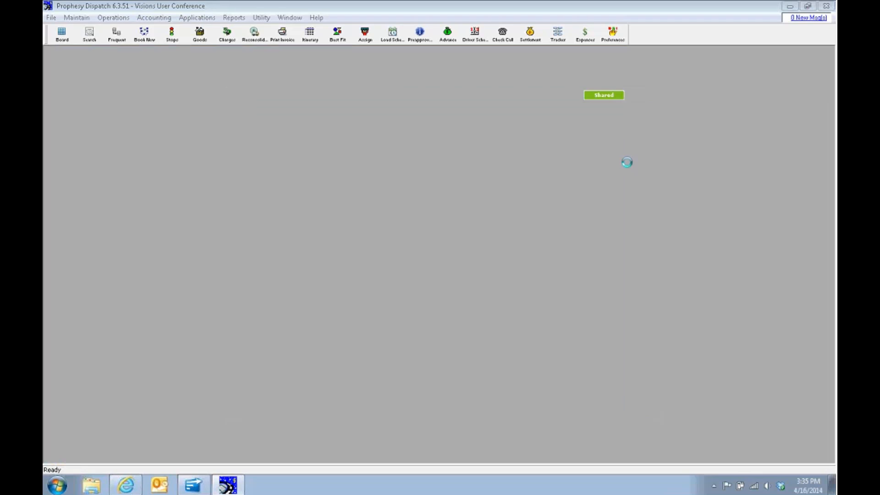